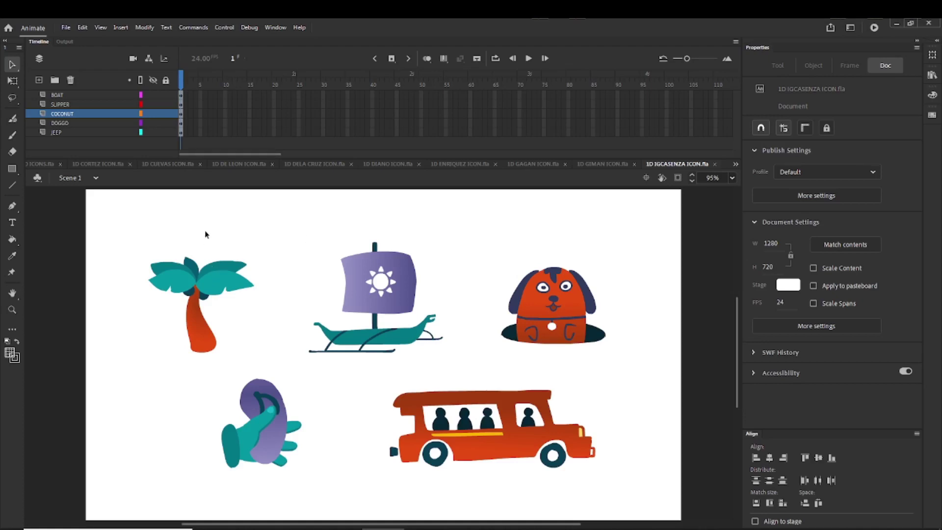
# Step: Open the tree trunk symbol inside the coconut tree symbol for editing
pyautogui.click(208, 325)
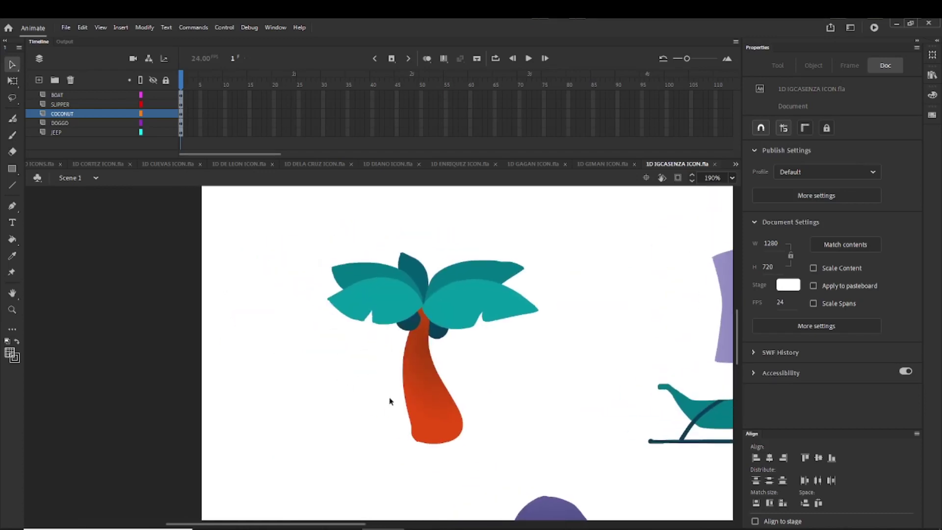
pyautogui.click(421, 386)
pyautogui.doubleClick(463, 412)
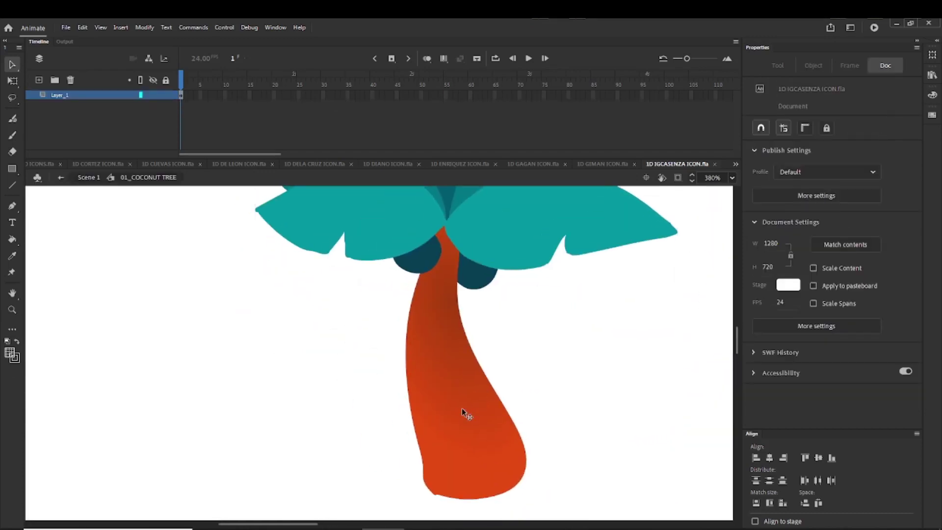
pyautogui.doubleClick(457, 402)
pyautogui.click(457, 401)
# Step: Paint four short light stripes across the coconut tree trunk with the Classic Brush
pyautogui.press('b')
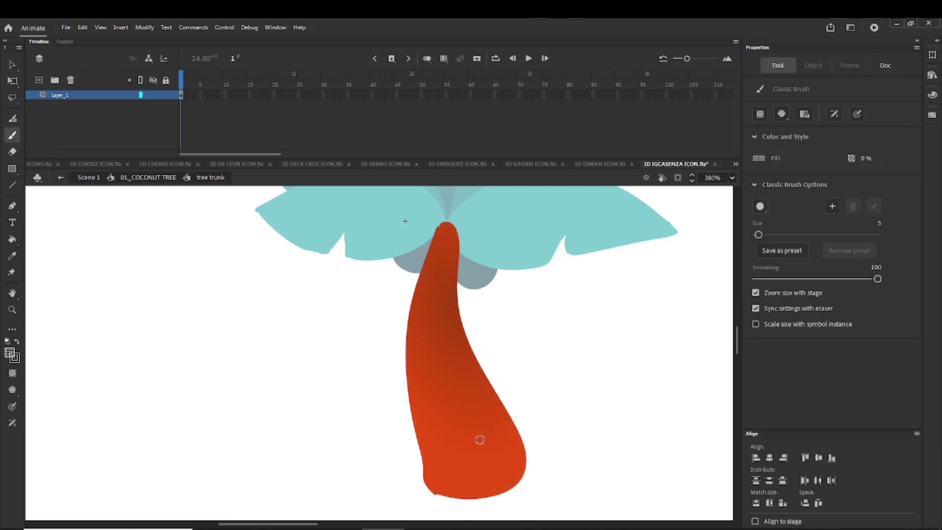
pyautogui.moveTo(461, 442); pyautogui.dragTo(503, 433)
pyautogui.moveTo(430, 411); pyautogui.dragTo(480, 406)
pyautogui.moveTo(435, 377); pyautogui.dragTo(465, 377)
pyautogui.moveTo(450, 345)
pyautogui.mouseDown()
pyautogui.moveTo(421, 338)
pyautogui.moveTo(414, 312)
pyautogui.mouseUp()
pyautogui.hotkey('ctrl', '2')
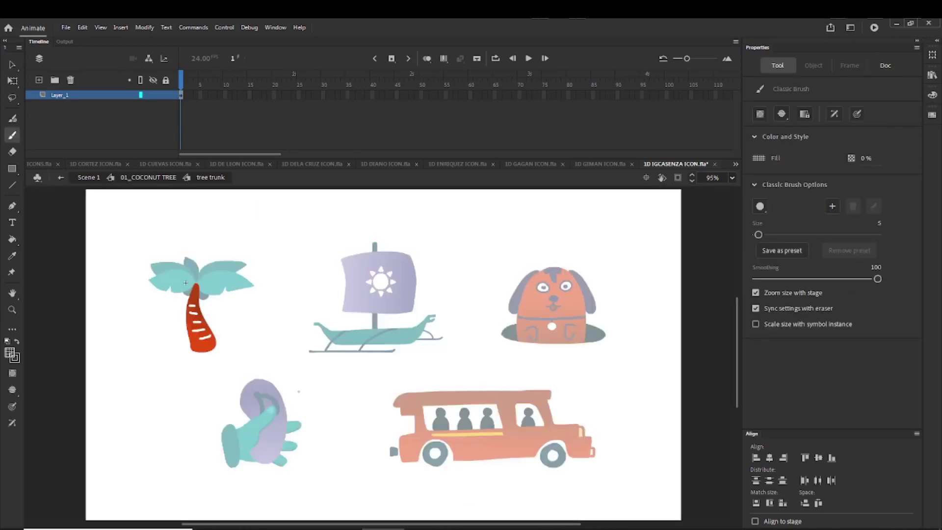
# Step: Undo the brush stripes painted on the trunk
pyautogui.press('v')
pyautogui.hotkey('ctrl', 'z')
pyautogui.hotkey('ctrl', 'z')
pyautogui.hotkey('ctrl', 'z')
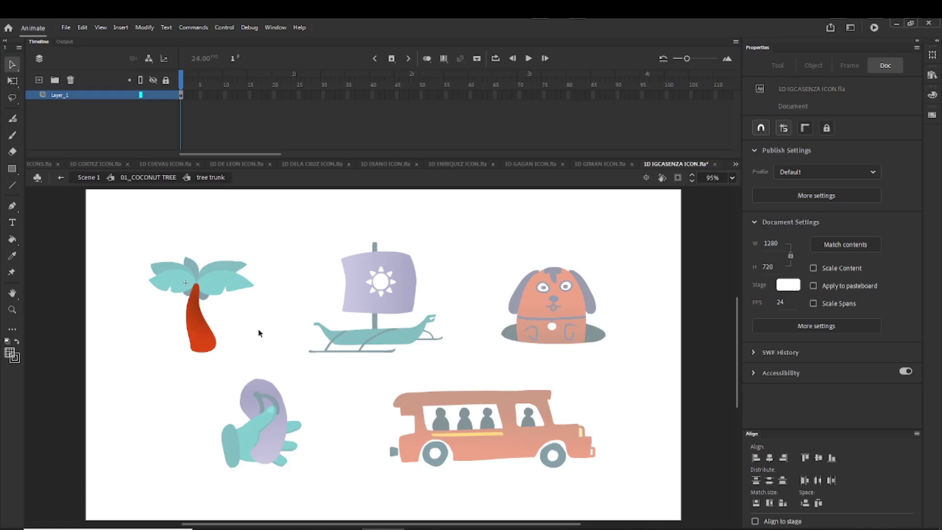
# Step: Exit the tree trunk symbol and the coconut tree symbol back to Scene 1
pyautogui.hotkey('ctrl', '=')
pyautogui.click(347, 349)
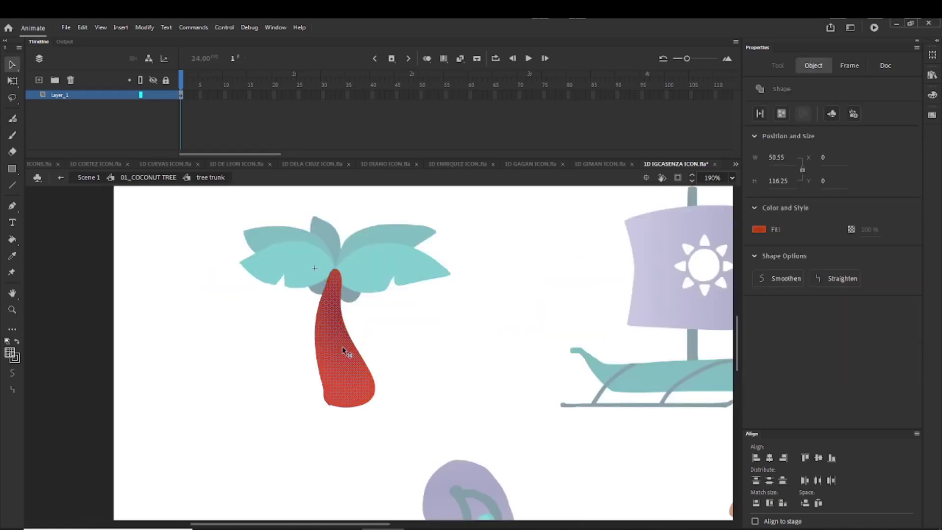
pyautogui.doubleClick(283, 347)
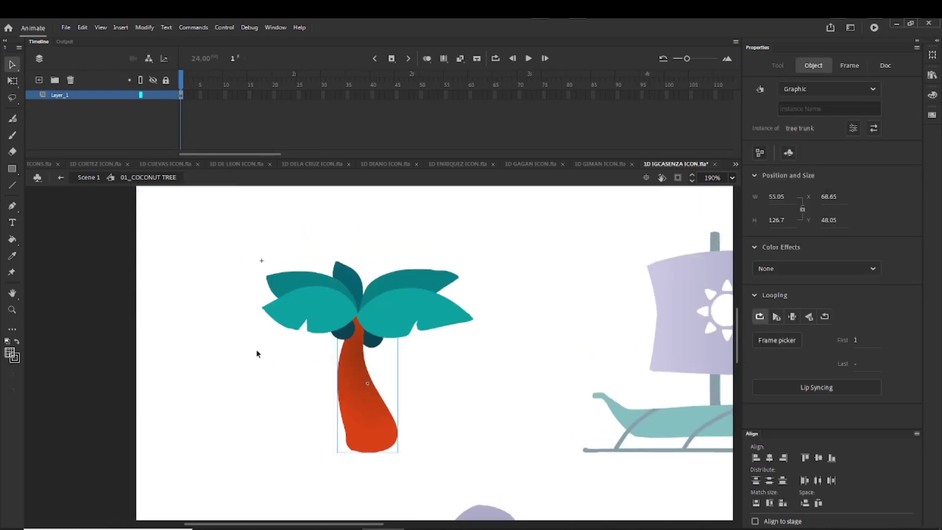
pyautogui.moveTo(251, 256); pyautogui.dragTo(472, 342)
pyautogui.click(441, 353)
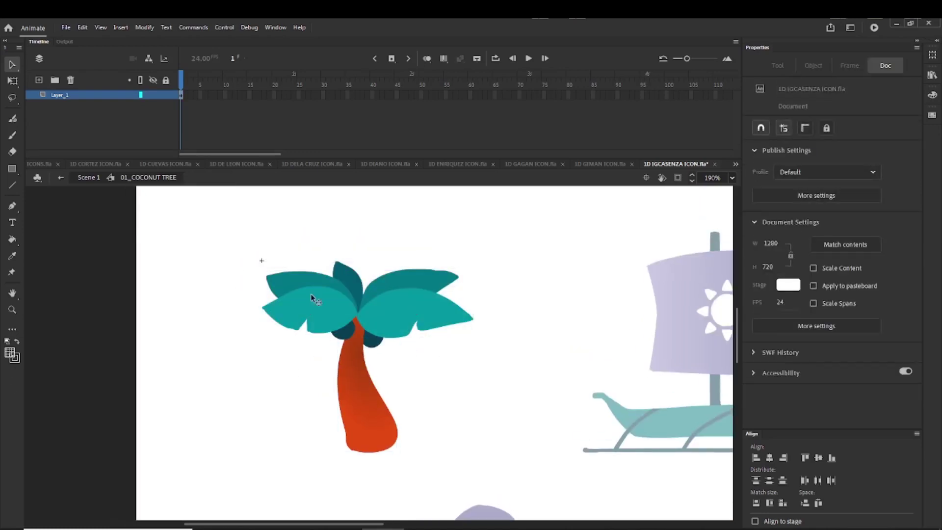
pyautogui.doubleClick(249, 338)
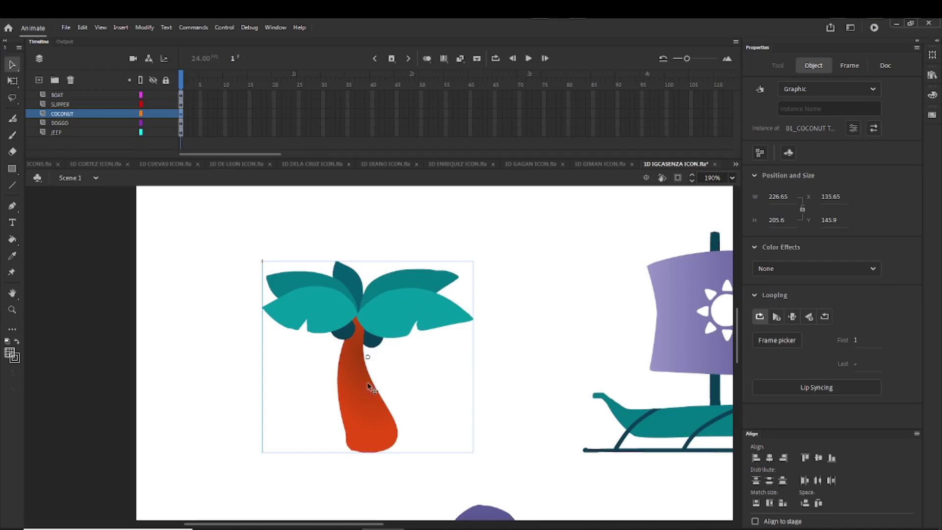
# Step: Distribute all parts inside the coconut tree symbol to separate layers and enlarge the timeline to show every layer
pyautogui.doubleClick(360, 367)
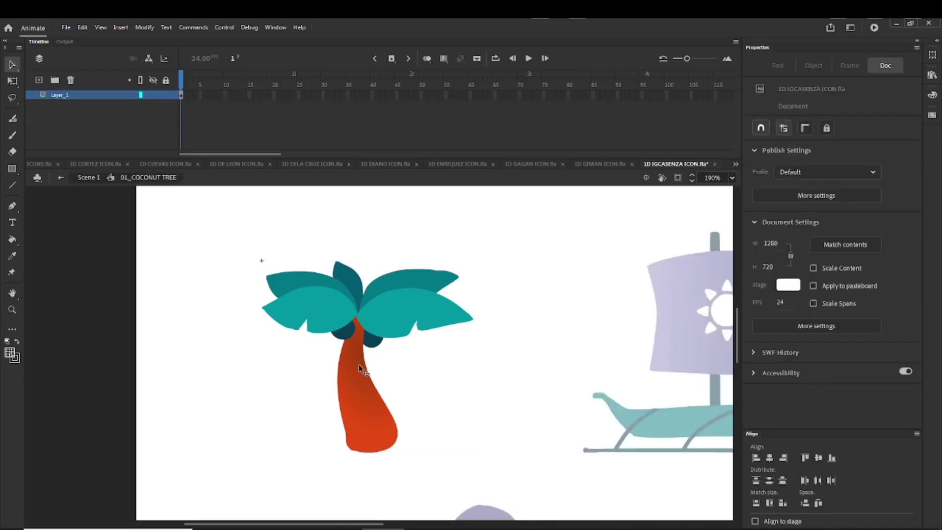
pyautogui.hotkey('ctrl', 'a')
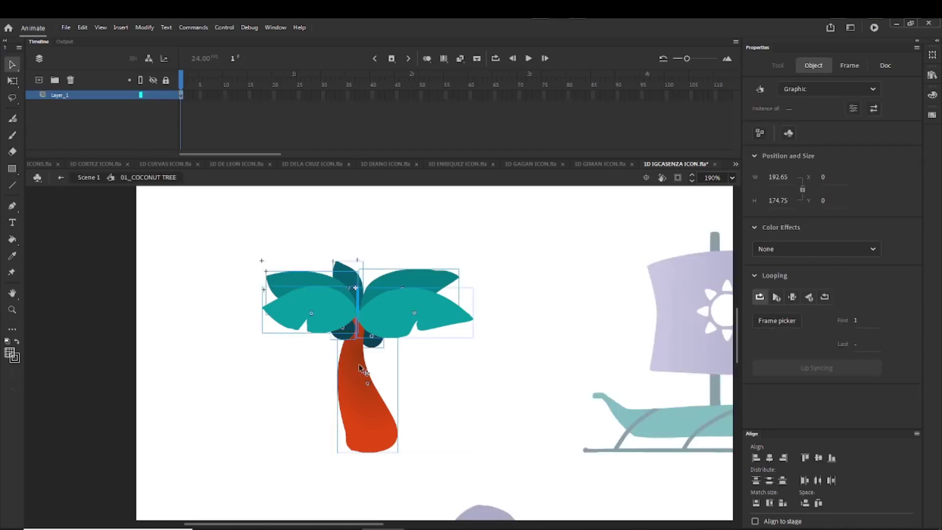
pyautogui.rightClick(354, 319)
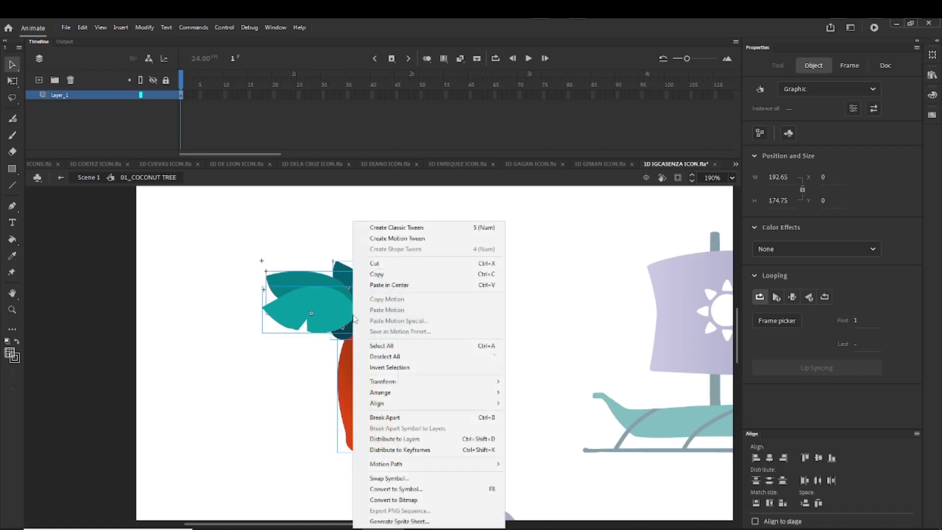
pyautogui.click(395, 439)
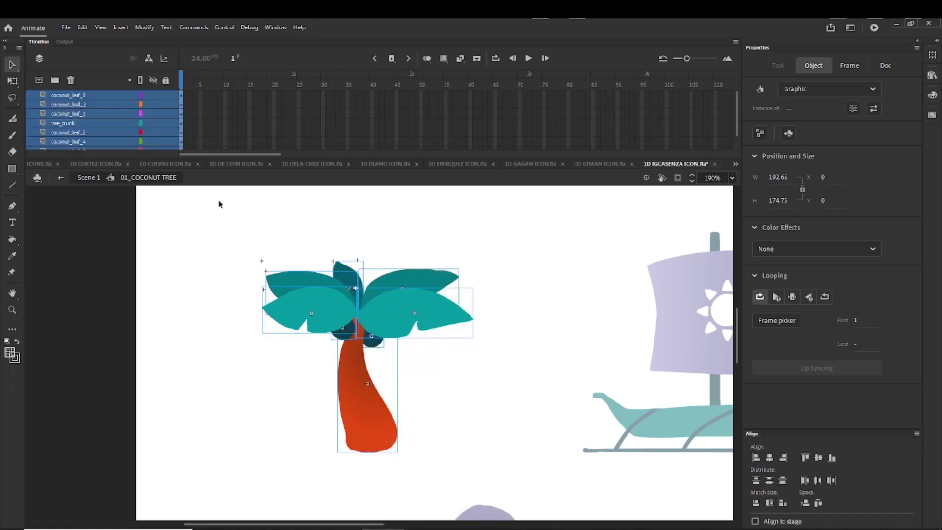
pyautogui.moveTo(240, 158); pyautogui.dragTo(244, 187)
pyautogui.click(170, 295)
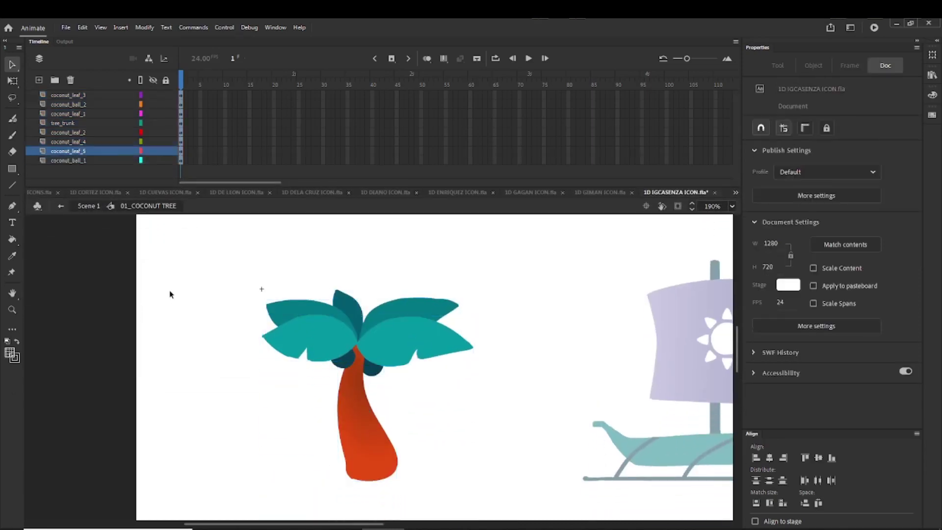
pyautogui.moveTo(185, 290); pyautogui.dragTo(441, 395)
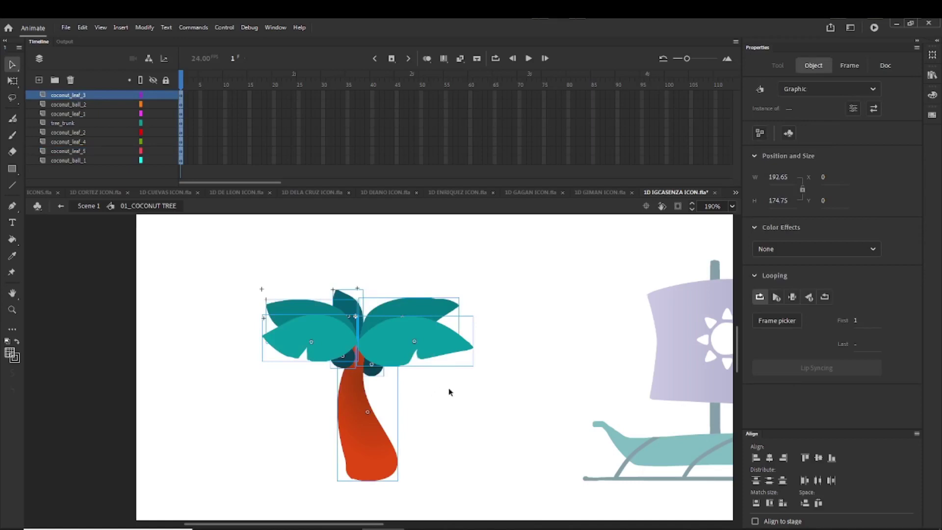
pyautogui.click(450, 392)
# Step: Try rotating the front left leaf about its centre with Free Transform, then undo the rotation
pyautogui.hotkey('ctrl', '=')
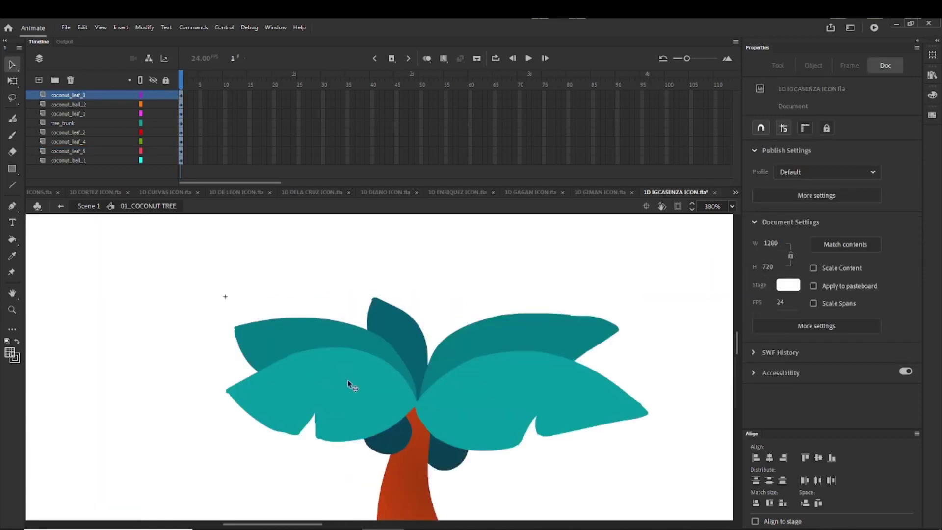
pyautogui.click(347, 378)
pyautogui.press('q')
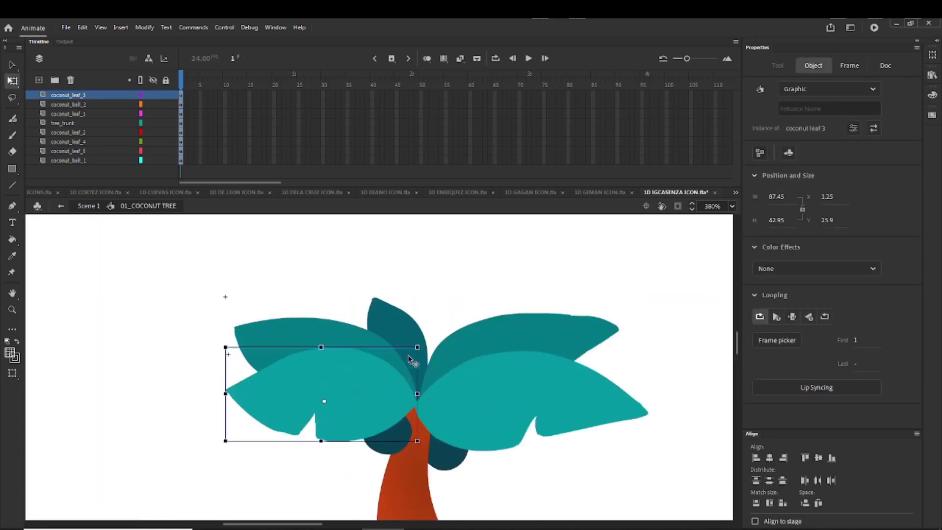
pyautogui.moveTo(428, 347); pyautogui.dragTo(354, 359)
pyautogui.click(167, 351)
pyautogui.click(269, 374)
pyautogui.moveTo(418, 346); pyautogui.dragTo(313, 347)
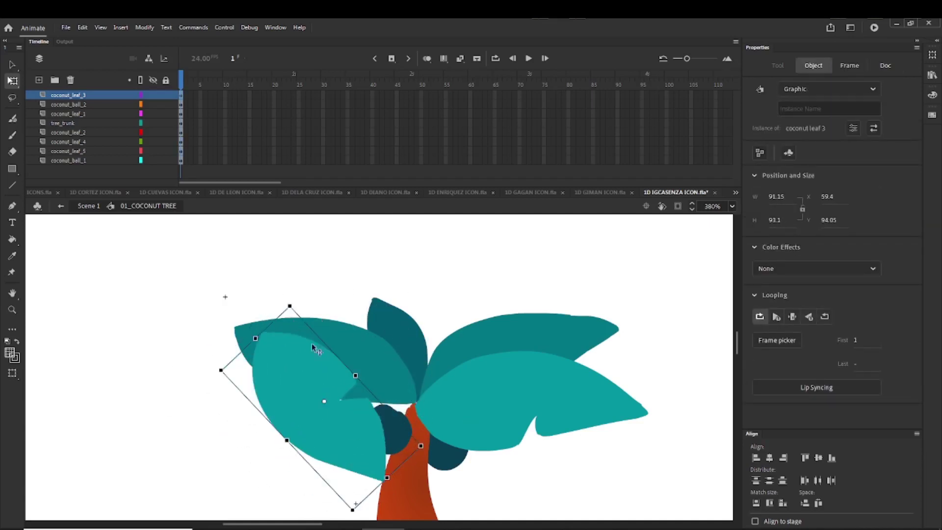
pyautogui.hotkey('ctrl', 'z')
# Step: Move the front left leaf's transformation point to its base at the trunk and test the rotation, undoing the test
pyautogui.moveTo(323, 399); pyautogui.dragTo(380, 401)
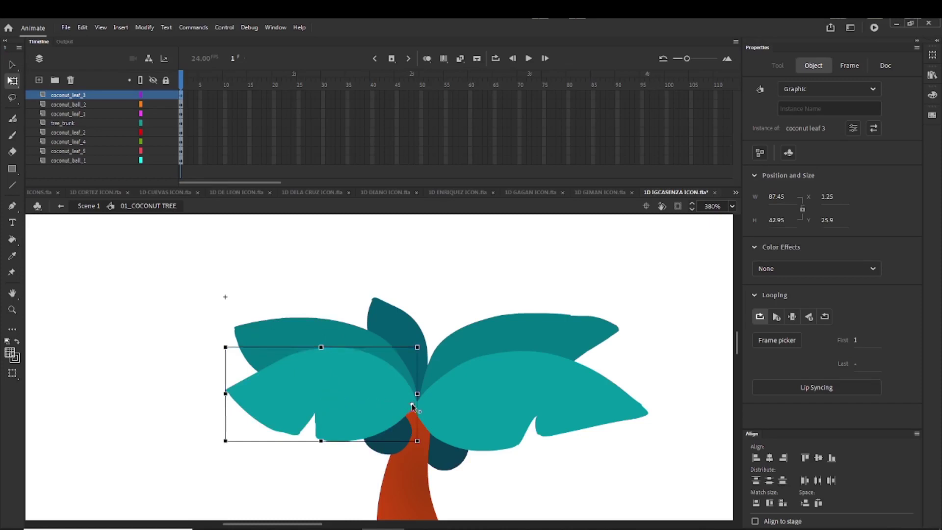
pyautogui.moveTo(221, 449); pyautogui.dragTo(307, 473)
pyautogui.hotkey('ctrl', 'z')
# Step: Move the transformation points of the front and back right leaves to their bases at the trunk
pyautogui.click(496, 390)
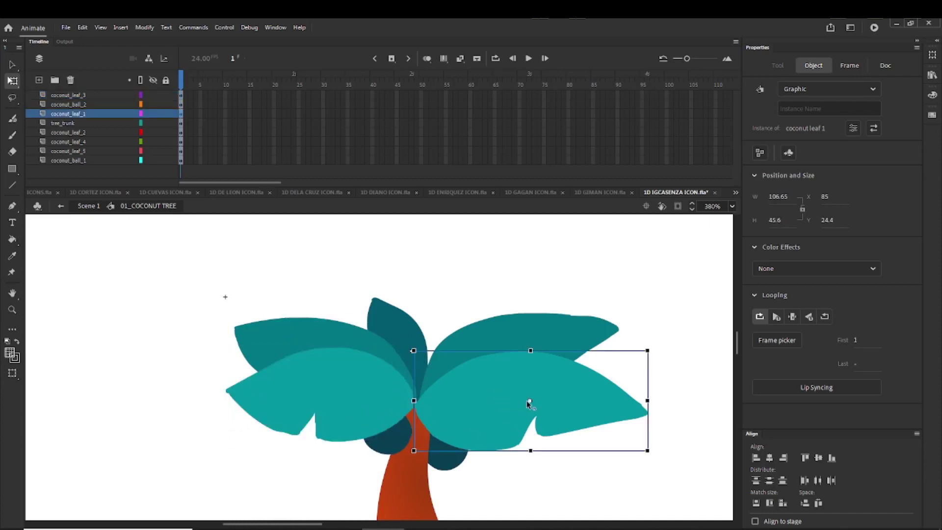
pyautogui.moveTo(531, 401); pyautogui.dragTo(458, 354)
pyautogui.click(547, 322)
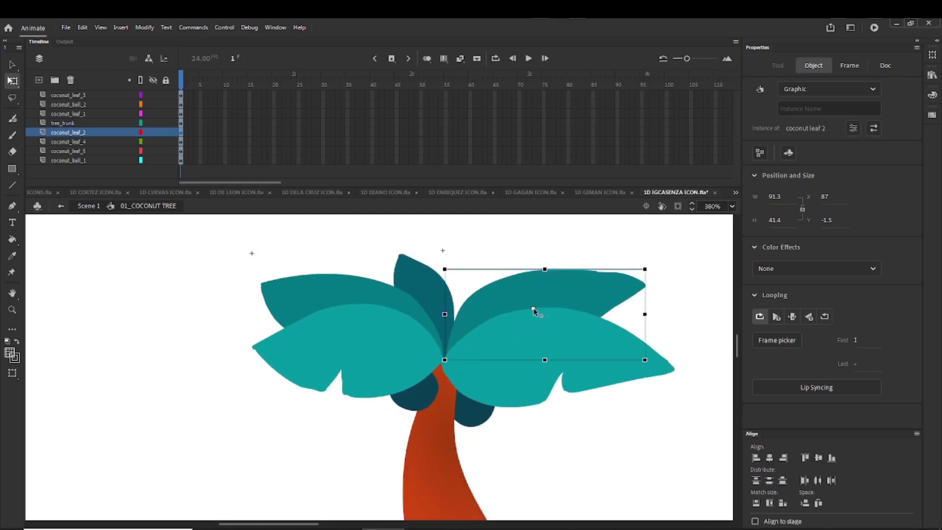
# Step: Reposition the transformation points of both coconuts and move the upright centre leaf's point to its base
pyautogui.click(471, 406)
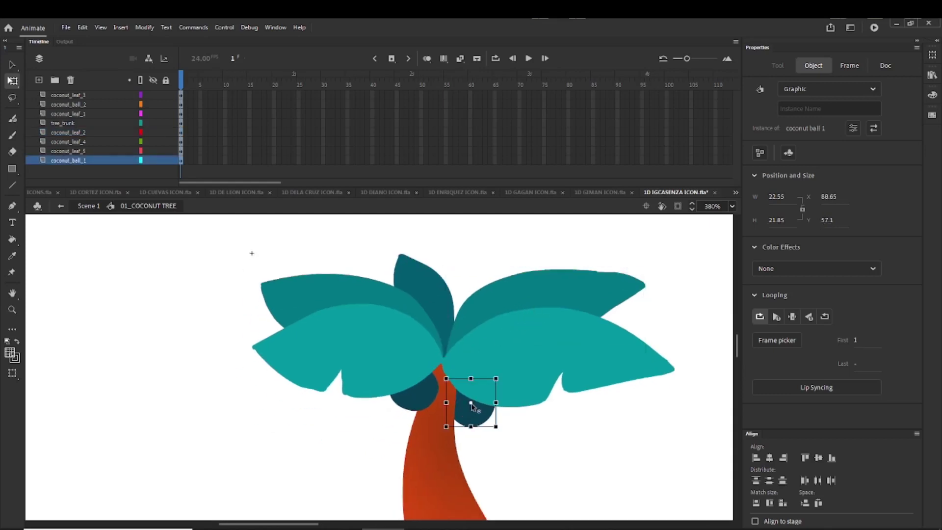
pyautogui.click(412, 395)
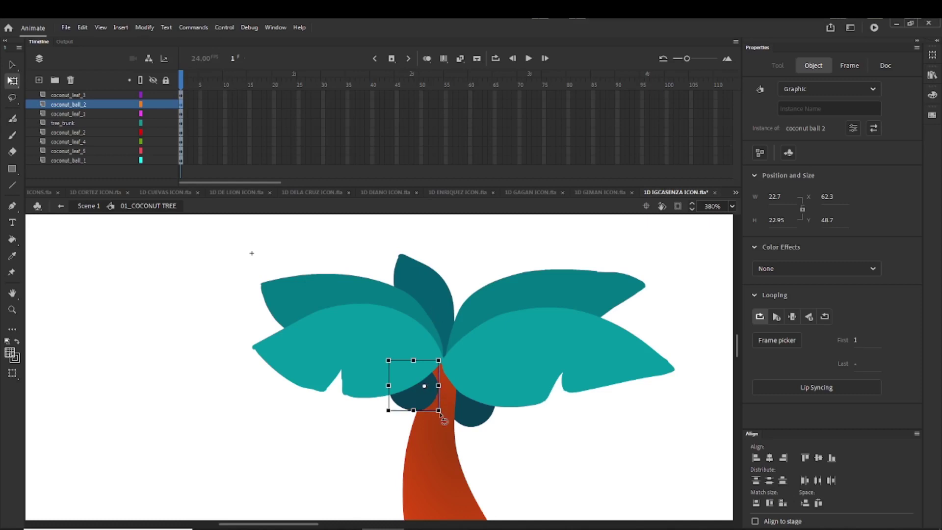
pyautogui.click(431, 299)
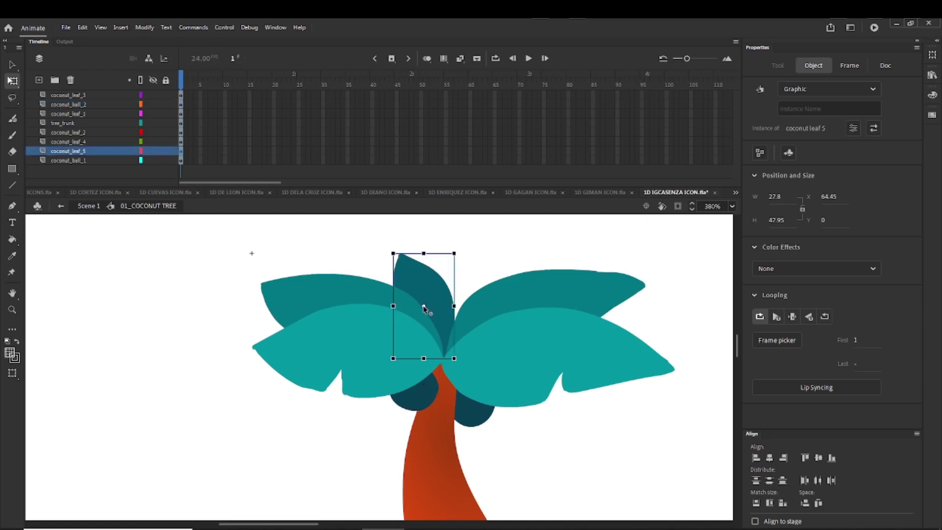
pyautogui.press('v')
# Step: Examine up close how the leaves, coconuts and trunk meet, both inside the tree symbol and in Scene 1
pyautogui.hotkey('ctrl', '=')
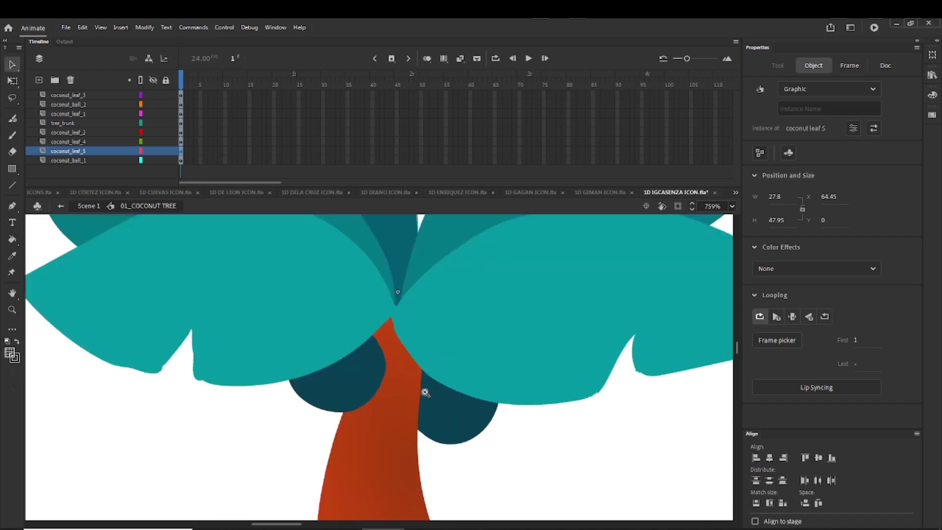
pyautogui.click(346, 387)
pyautogui.click(481, 417)
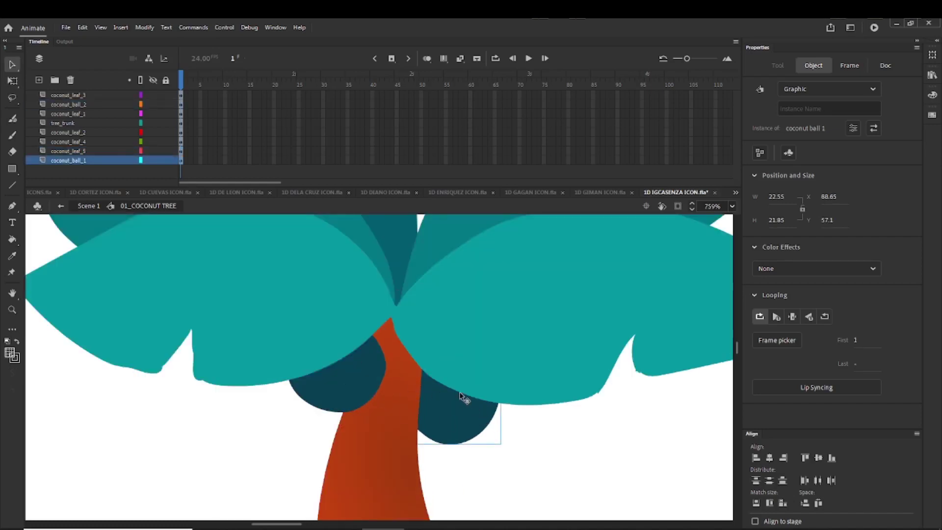
pyautogui.hotkey('ctrl', '2')
pyautogui.click(306, 377)
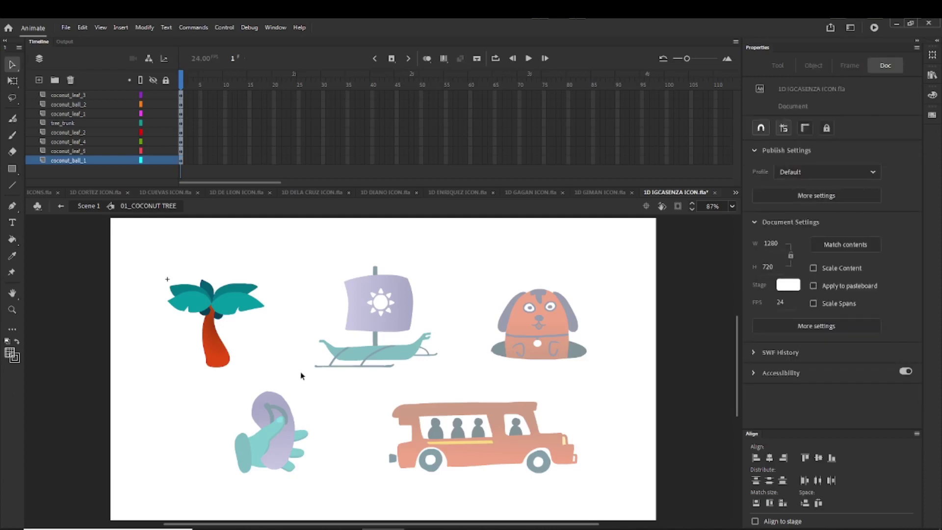
pyautogui.doubleClick(298, 365)
pyautogui.click(296, 364)
pyautogui.moveTo(194, 301); pyautogui.dragTo(362, 461)
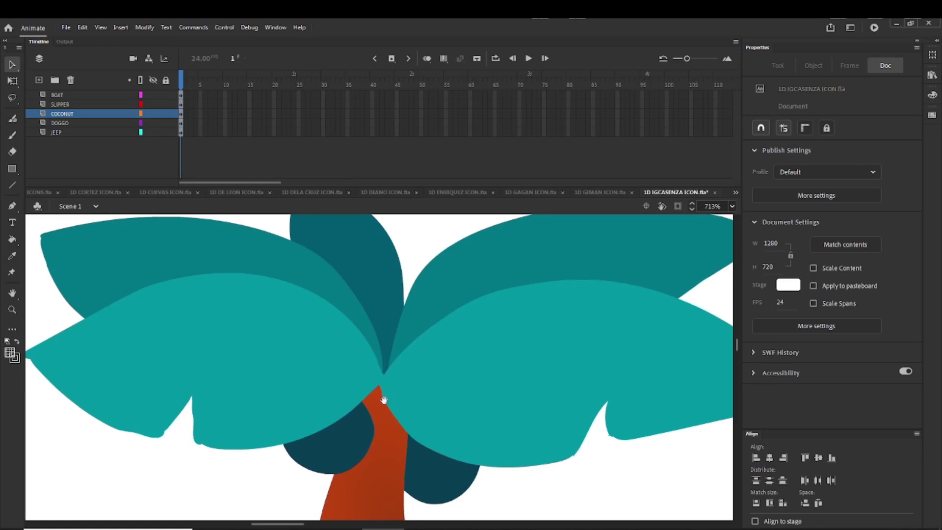
pyautogui.hotkey('ctrl', '-')
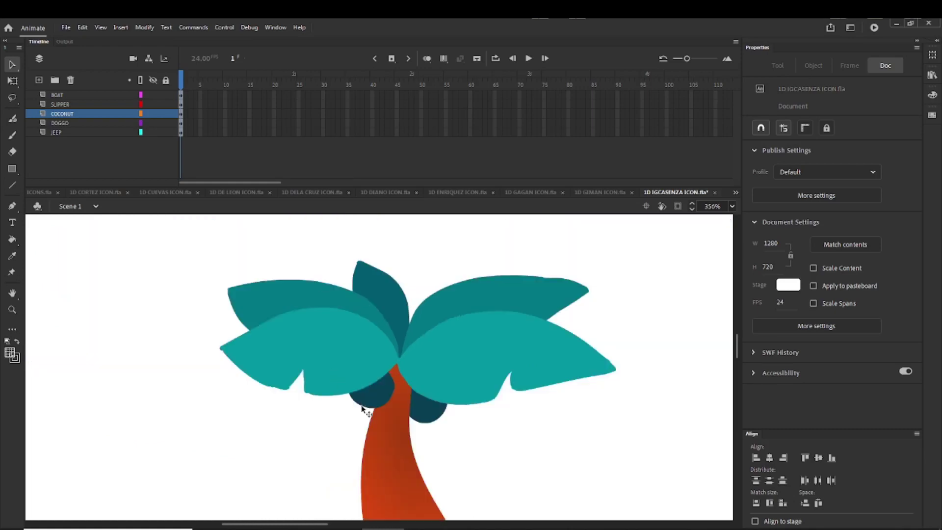
pyautogui.moveTo(391, 434); pyautogui.dragTo(373, 370)
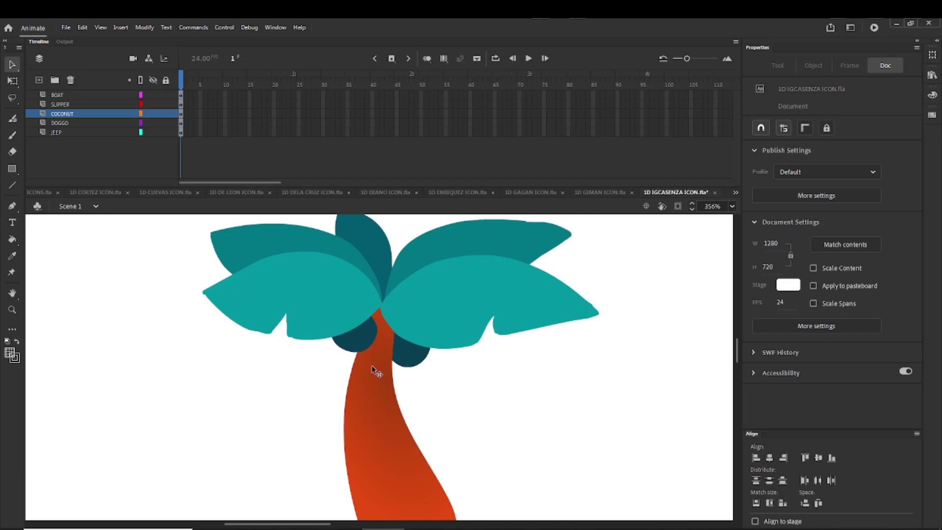
pyautogui.click(295, 398)
pyautogui.hotkey('ctrl', '-')
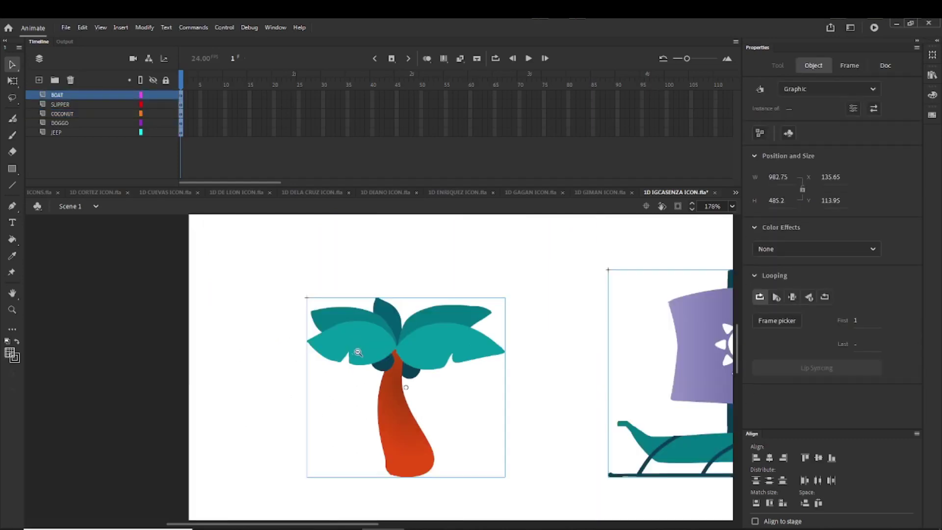
# Step: Open the coconut tree symbol, check its separate parts, and return to Scene 1
pyautogui.doubleClick(392, 384)
pyautogui.hotkey('ctrl', 'a')
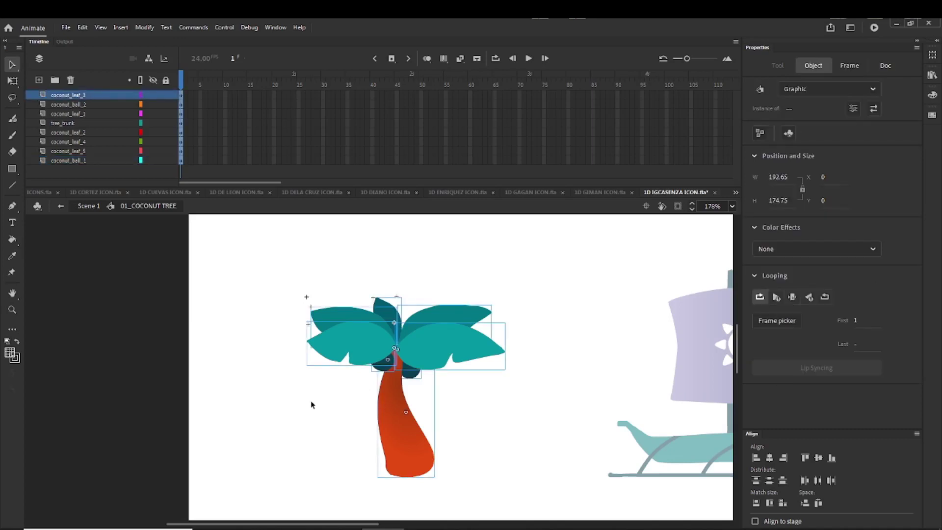
pyautogui.doubleClick(311, 401)
pyautogui.doubleClick(397, 361)
pyautogui.doubleClick(302, 351)
pyautogui.moveTo(303, 352); pyautogui.dragTo(134, 325)
pyautogui.hotkey('ctrl', '2')
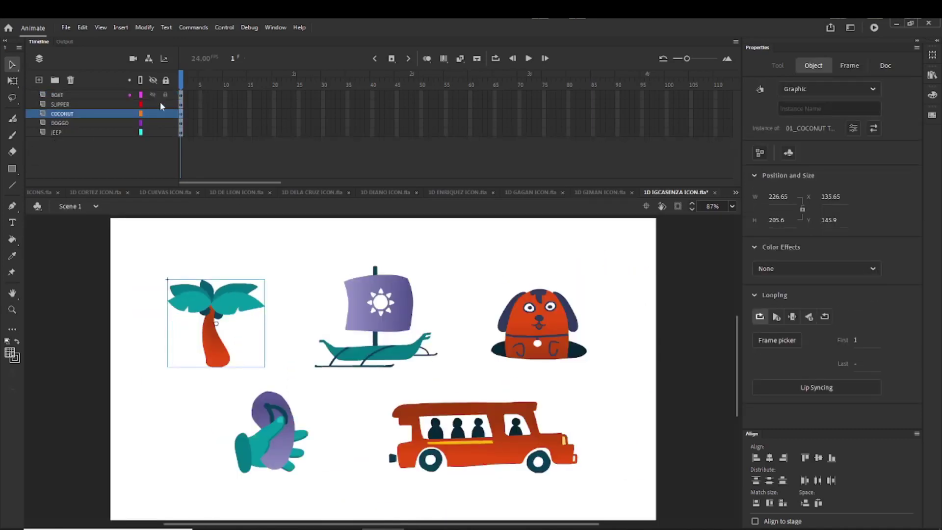
# Step: Reopen the coconut tree symbol and extend all of its part layers to frame 2
pyautogui.hotkey('ctrl', '=')
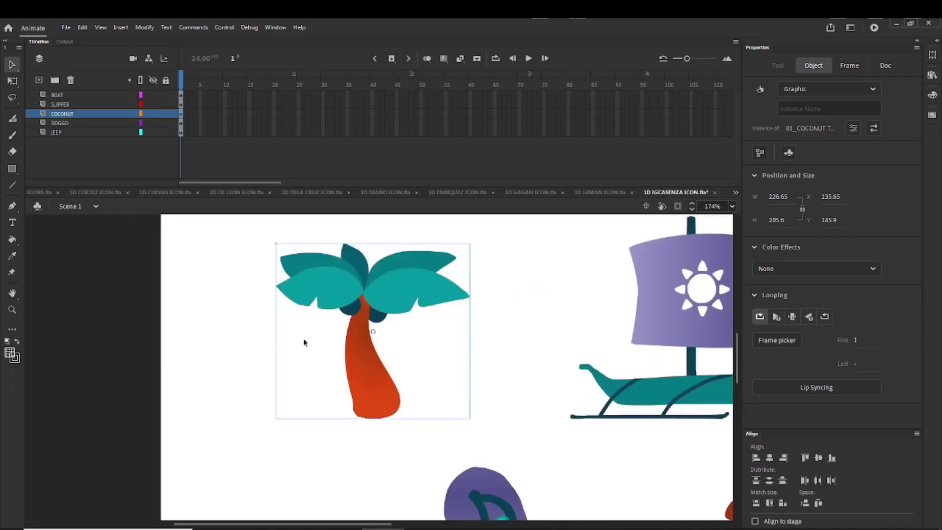
pyautogui.doubleClick(356, 293)
pyautogui.hotkey('ctrl', 'a')
pyautogui.click(244, 366)
pyautogui.moveTo(231, 251); pyautogui.dragTo(523, 423)
pyautogui.click(521, 423)
pyautogui.press('F5')
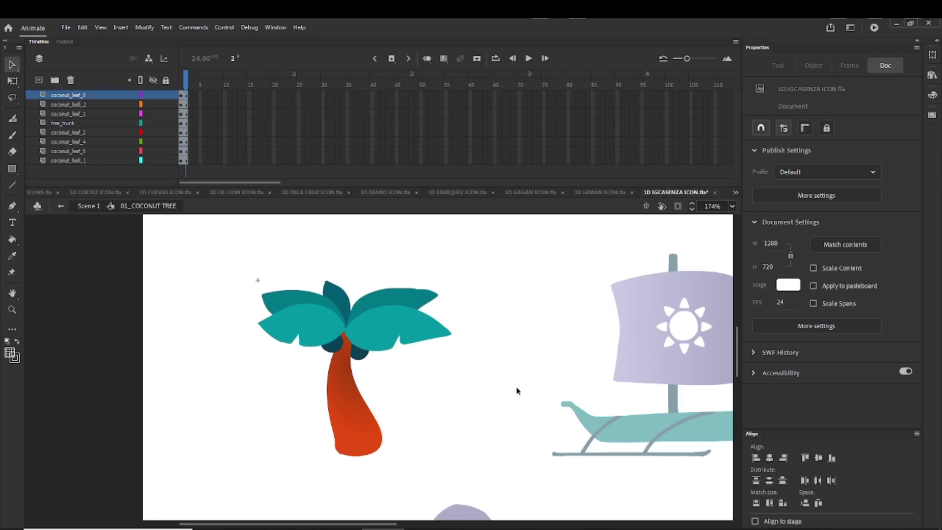
# Step: Extend all of the coconut tree part layers to frame 100 and return to frame 1
pyautogui.press('F5')
pyautogui.press('F5')
pyautogui.press('F5')
pyautogui.press('F5')
pyautogui.press('F5')
pyautogui.press('F5')
pyautogui.press('F5')
pyautogui.press('F5')
pyautogui.press('F5')
pyautogui.press('F5')
pyautogui.press('F5')
pyautogui.press('F5')
pyautogui.press('F5')
pyautogui.press('F5')
pyautogui.press('F5')
pyautogui.moveTo(666, 114); pyautogui.dragTo(664, 160)
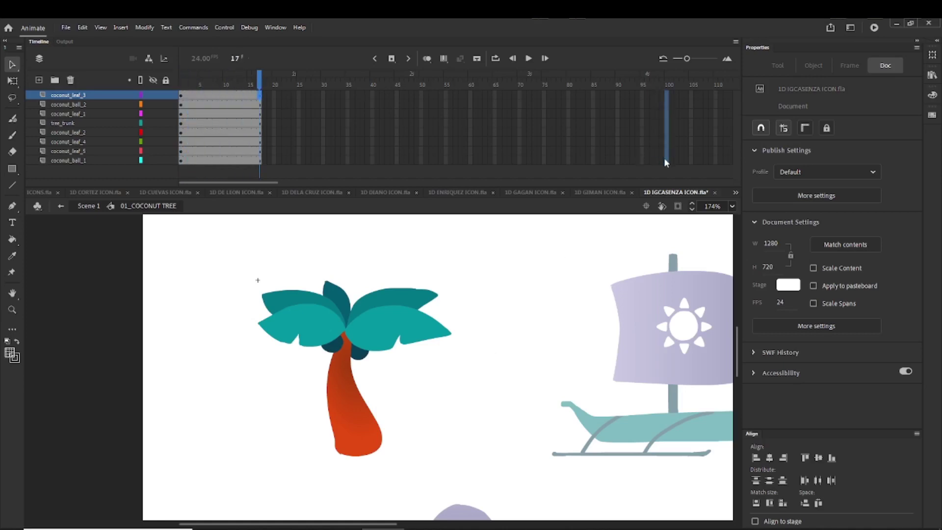
pyautogui.press('F5')
pyautogui.click(470, 355)
pyautogui.moveTo(232, 87); pyautogui.dragTo(85, 92)
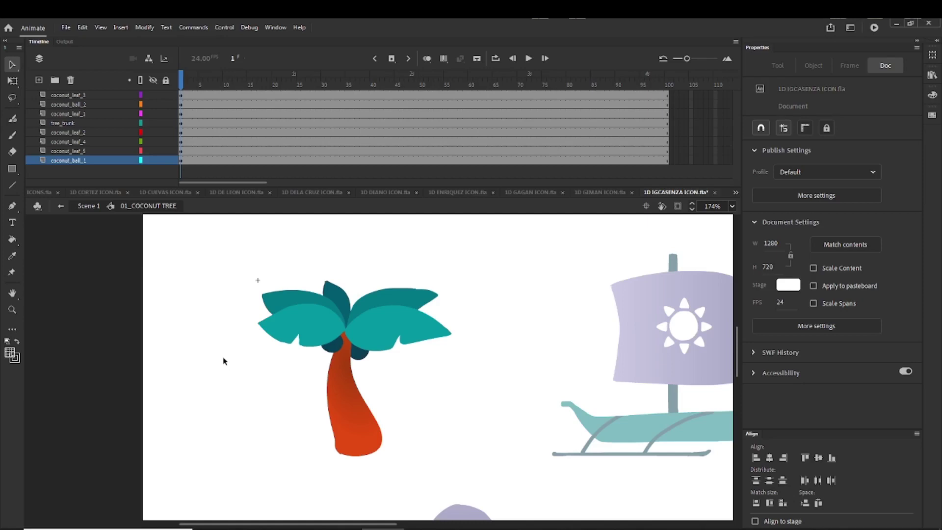
# Step: Move the starting keyframes of coconut_leaf_3, coconut_ball_2 and coconut_leaf_1 to frame 10
pyautogui.click(352, 408)
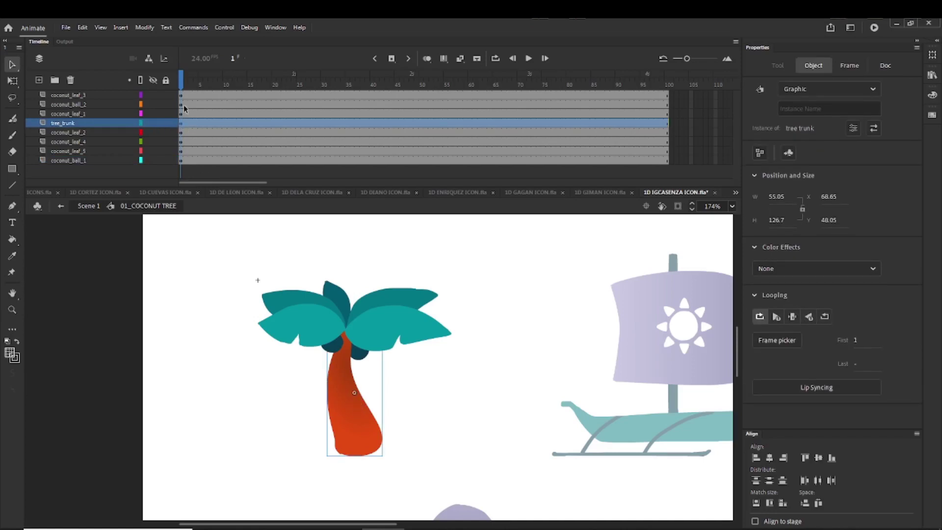
pyautogui.click(182, 120)
pyautogui.click(215, 114)
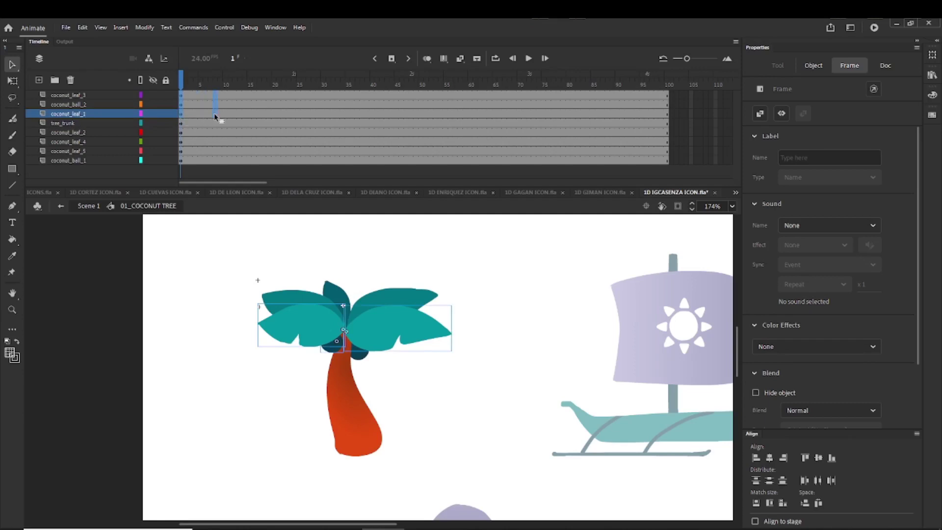
pyautogui.moveTo(224, 116); pyautogui.dragTo(224, 116)
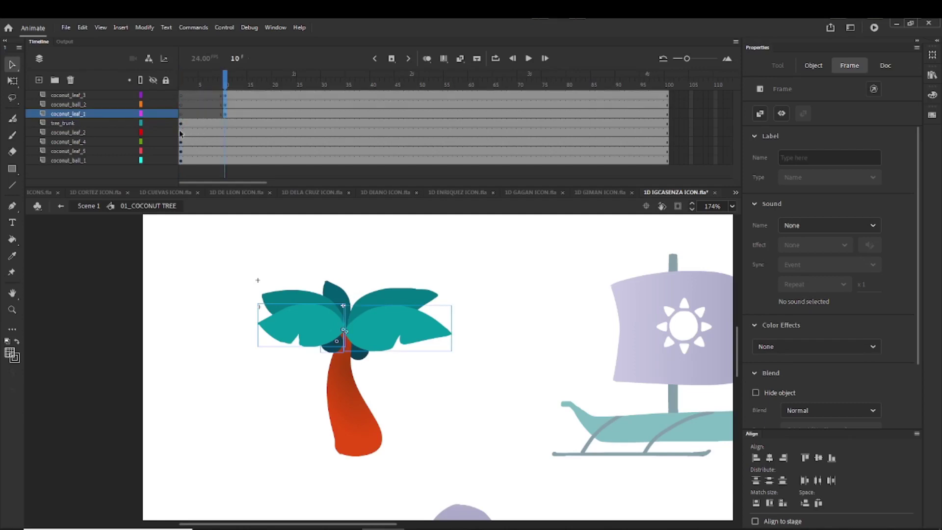
pyautogui.click(181, 144)
pyautogui.click(156, 161)
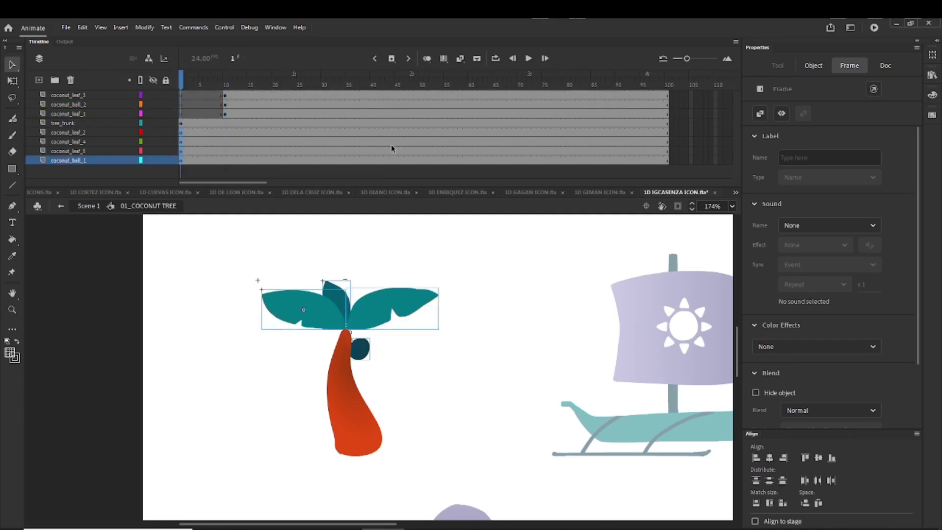
pyautogui.moveTo(314, 123); pyautogui.dragTo(411, 165)
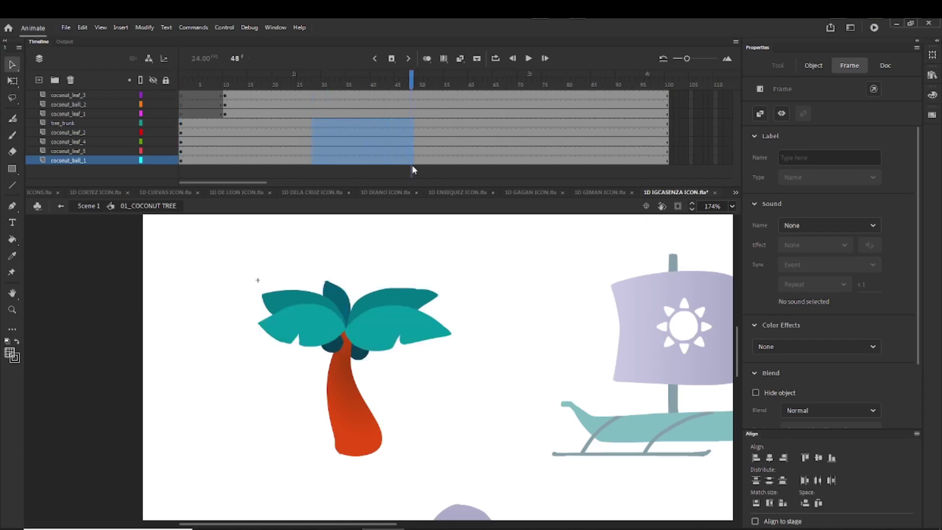
pyautogui.moveTo(463, 113); pyautogui.dragTo(515, 156)
pyautogui.moveTo(550, 96); pyautogui.dragTo(617, 145)
pyautogui.moveTo(442, 113); pyautogui.dragTo(520, 151)
pyautogui.moveTo(342, 95); pyautogui.dragTo(483, 161)
pyautogui.moveTo(534, 95); pyautogui.dragTo(602, 150)
pyautogui.moveTo(411, 113); pyautogui.dragTo(475, 152)
pyautogui.moveTo(544, 122); pyautogui.dragTo(583, 152)
pyautogui.moveTo(368, 113); pyautogui.dragTo(420, 160)
pyautogui.moveTo(504, 96); pyautogui.dragTo(583, 151)
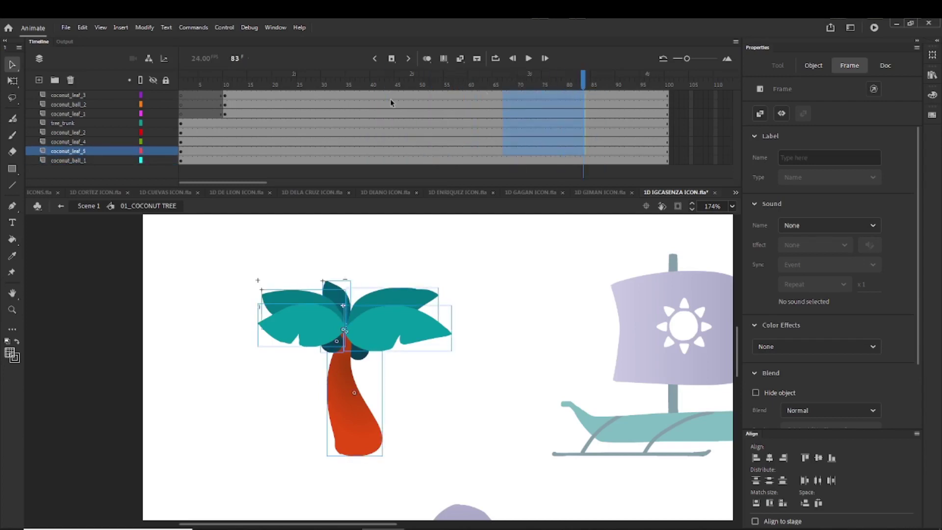
pyautogui.moveTo(390, 93); pyautogui.dragTo(391, 172)
pyautogui.click(445, 98)
pyautogui.click(400, 97)
pyautogui.click(475, 103)
pyautogui.moveTo(427, 104); pyautogui.dragTo(416, 175)
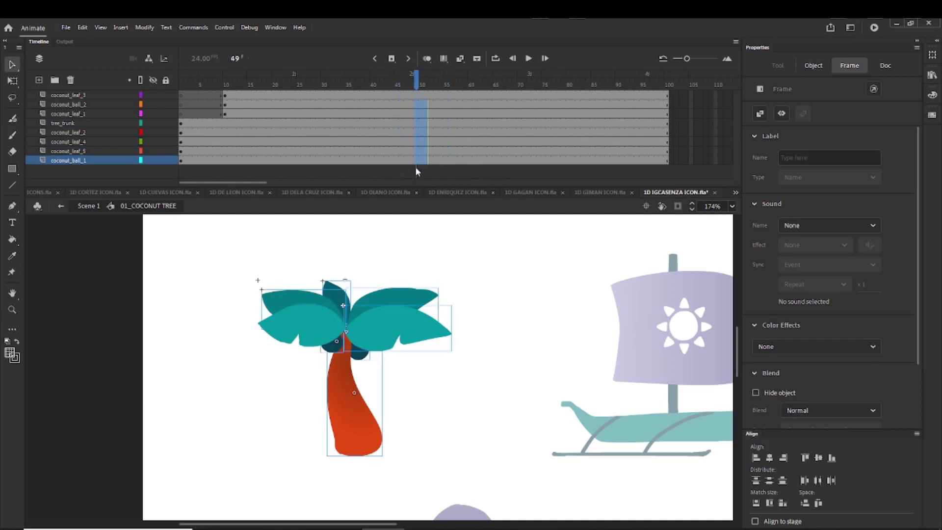
# Step: Move the starting keyframes of coconut_leaf_2, coconut_leaf_4, coconut_leaf_5 and coconut_ball_1 to frame 10
pyautogui.click(181, 134)
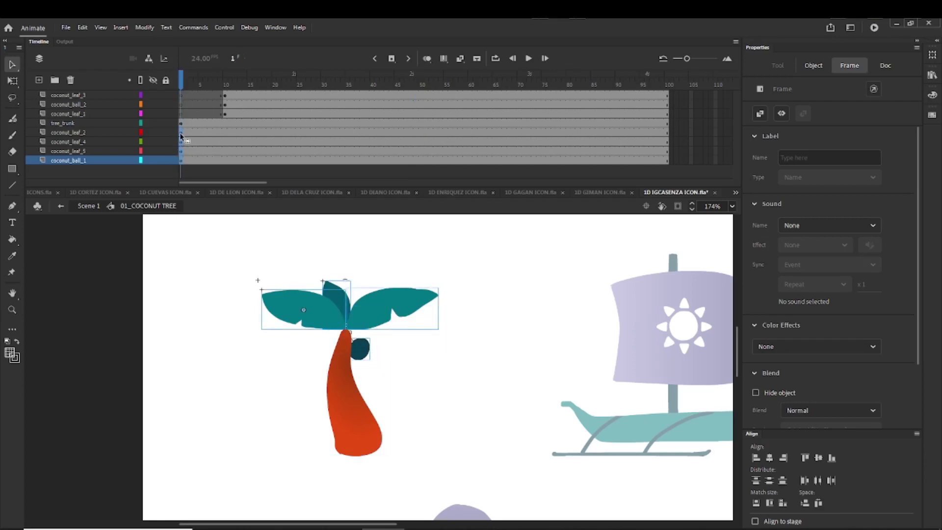
pyautogui.moveTo(220, 133); pyautogui.dragTo(225, 132)
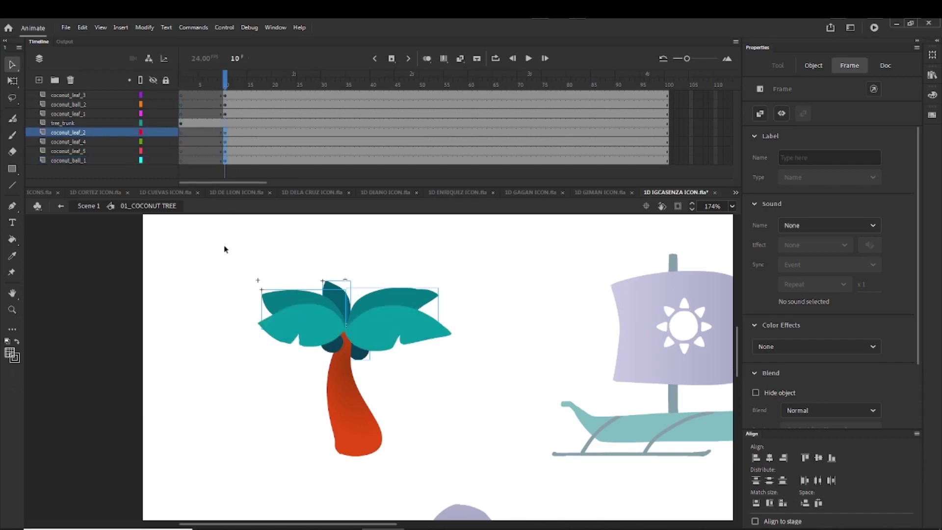
pyautogui.click(216, 273)
pyautogui.moveTo(227, 78)
pyautogui.mouseDown()
pyautogui.moveTo(199, 84)
pyautogui.moveTo(225, 84)
pyautogui.mouseUp()
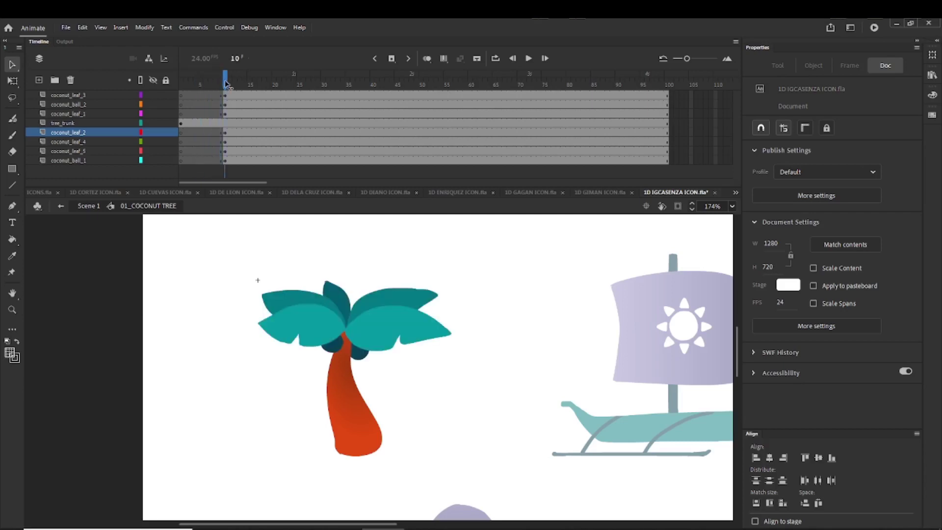
# Step: Delay both coconuts by moving the coconut_ball_2 and coconut_ball_1 keyframes to frame 25
pyautogui.click(357, 357)
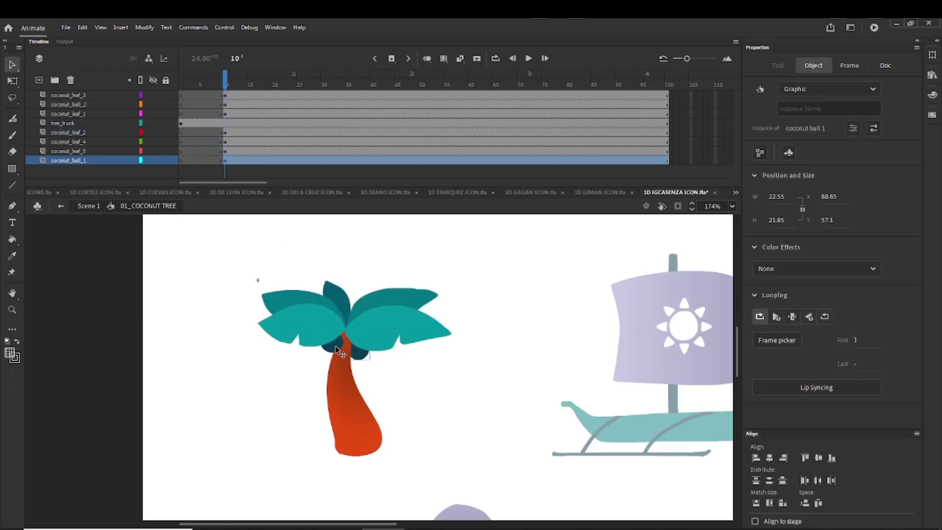
pyautogui.keyDown('shift'); pyautogui.click(335, 346); pyautogui.keyUp('shift')
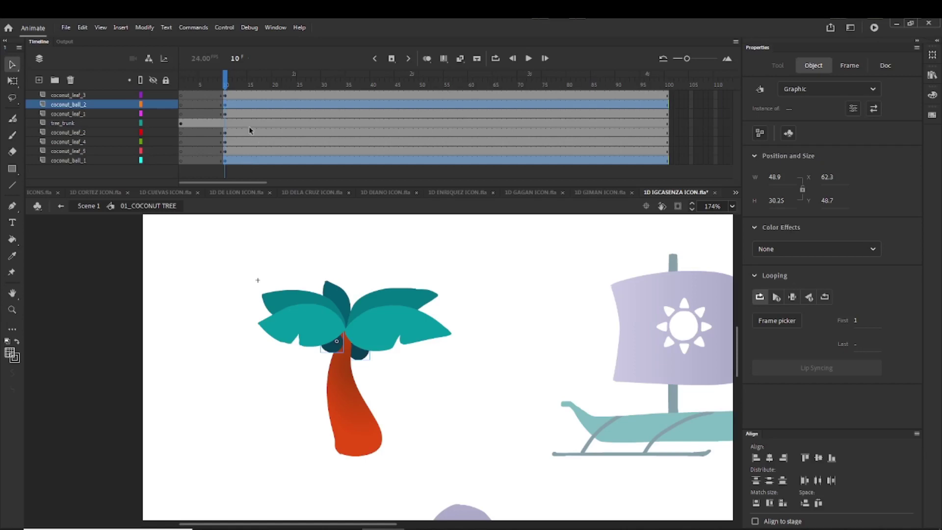
pyautogui.click(225, 106)
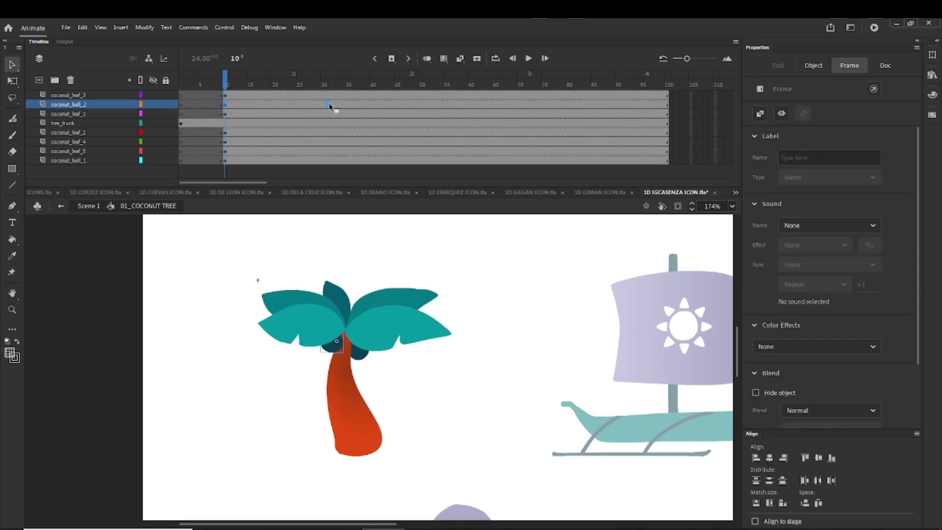
pyautogui.click(300, 105)
pyautogui.press('F6')
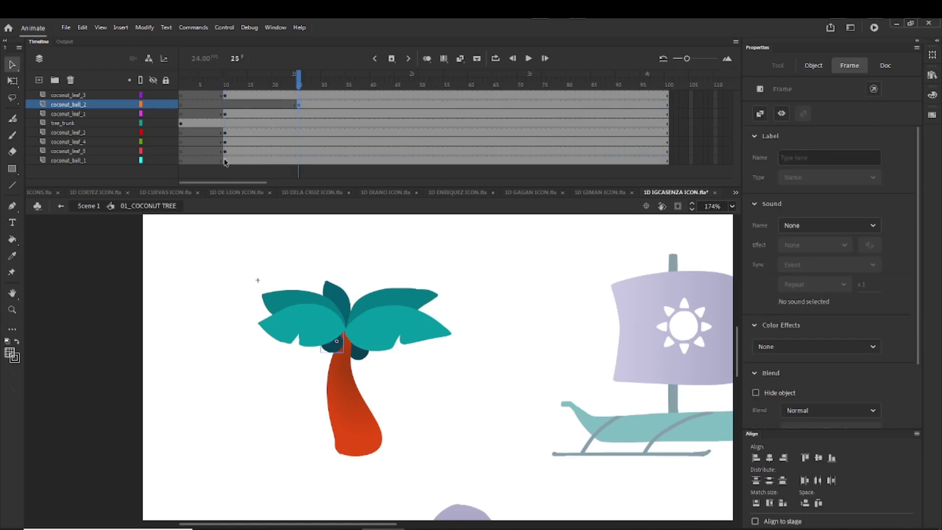
pyautogui.click(225, 160)
pyautogui.click(260, 161)
pyautogui.click(299, 160)
pyautogui.press('F6')
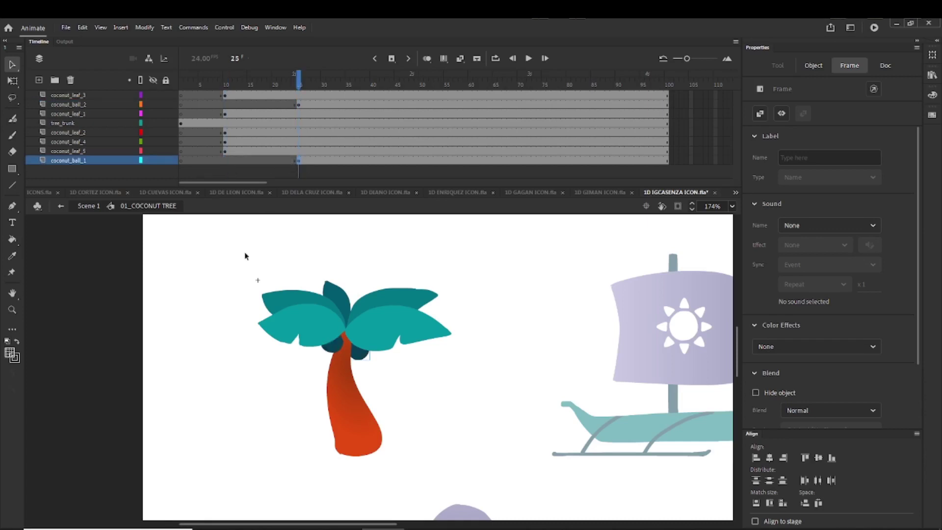
pyautogui.click(282, 207)
pyautogui.moveTo(191, 82); pyautogui.dragTo(162, 82)
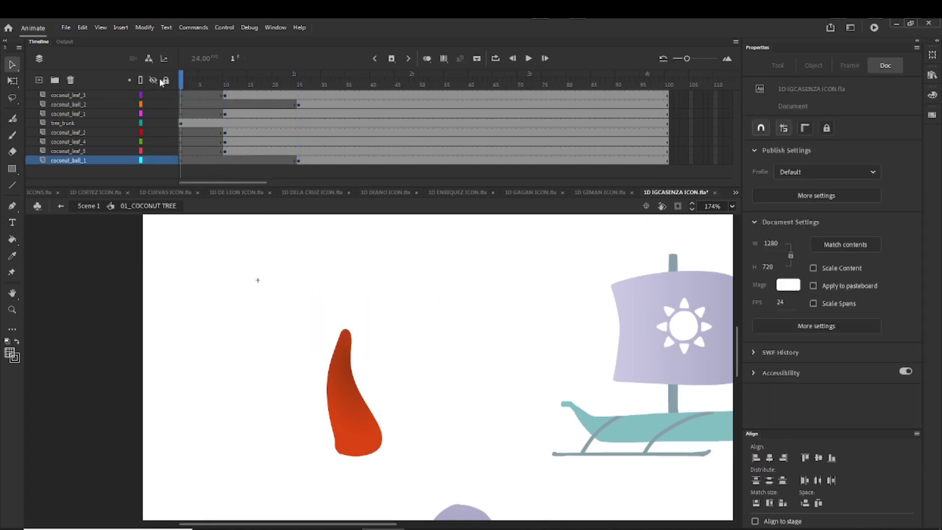
# Step: Move the tree_trunk keyframe to frame 5 and the keyframes of all five leaves to frame 16
pyautogui.click(181, 123)
pyautogui.moveTo(185, 126); pyautogui.dragTo(255, 96)
pyautogui.click(224, 95)
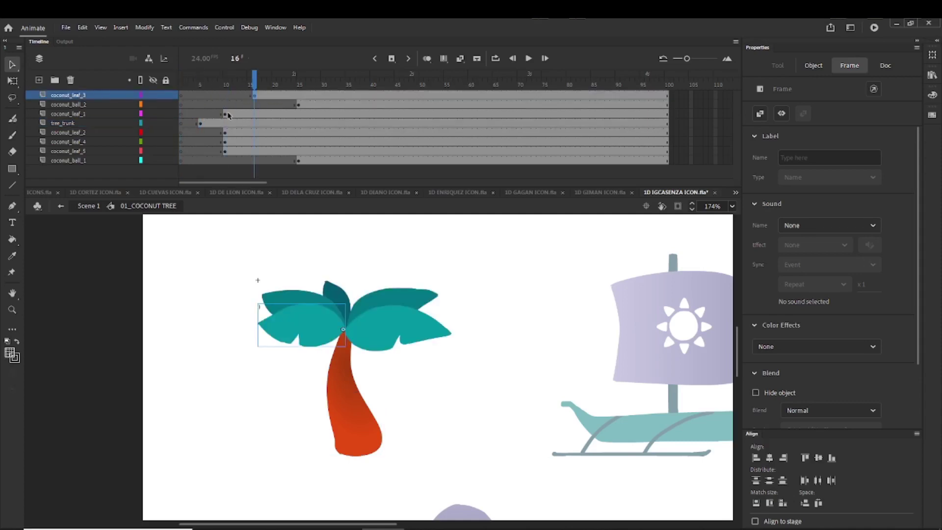
pyautogui.click(226, 115)
pyautogui.click(221, 115)
pyautogui.click(225, 115)
pyautogui.moveTo(226, 115); pyautogui.dragTo(253, 134)
pyautogui.moveTo(181, 86); pyautogui.dragTo(347, 124)
pyautogui.click(509, 231)
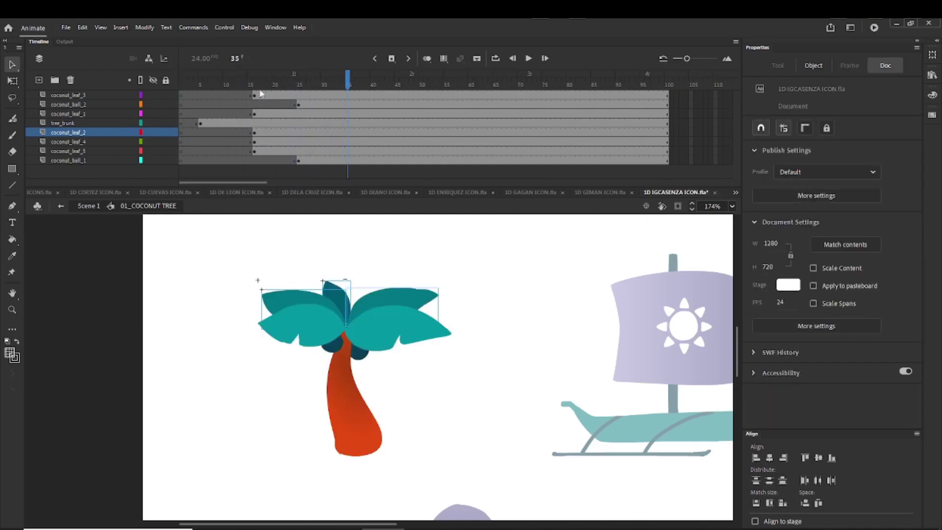
pyautogui.moveTo(260, 86); pyautogui.dragTo(295, 108)
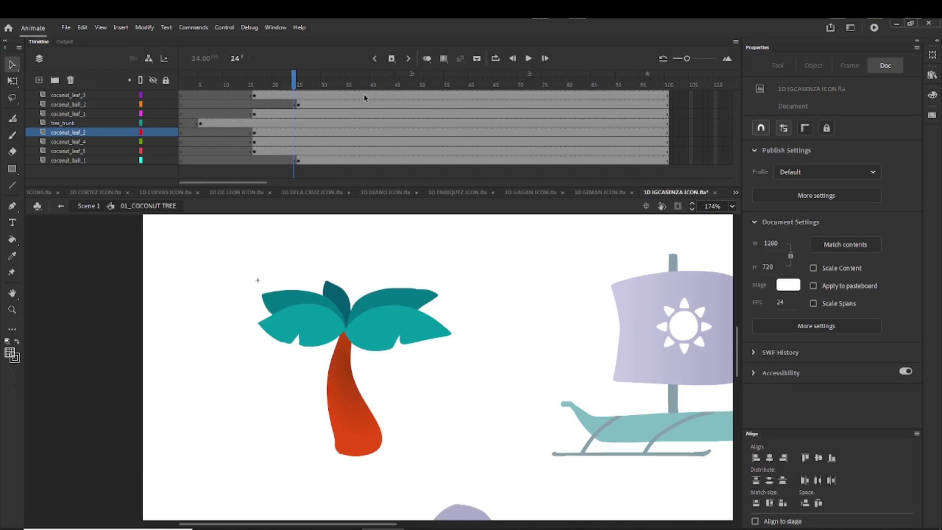
# Step: Remove frames 1 to 34 from all of the part layers
pyautogui.moveTo(348, 97); pyautogui.dragTo(346, 151)
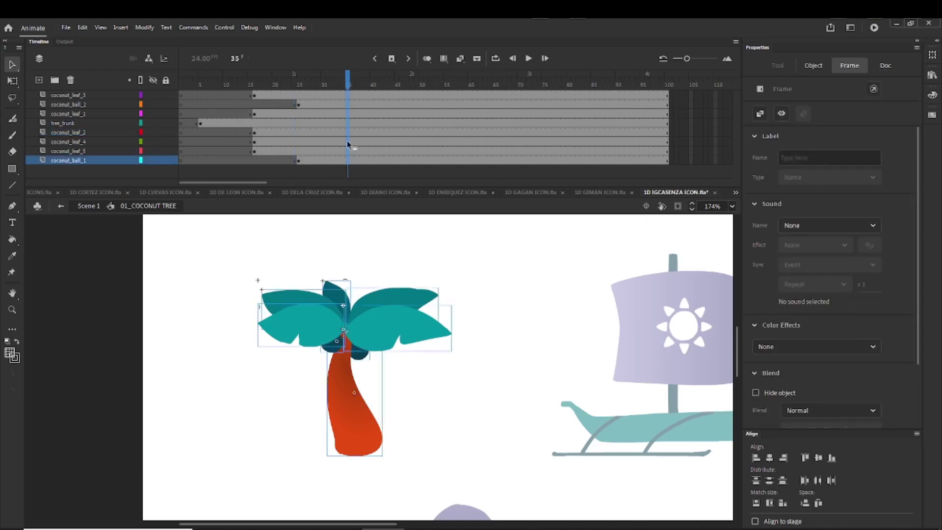
pyautogui.moveTo(342, 96); pyautogui.dragTo(131, 215)
pyautogui.hotkey('shift', 'F5')
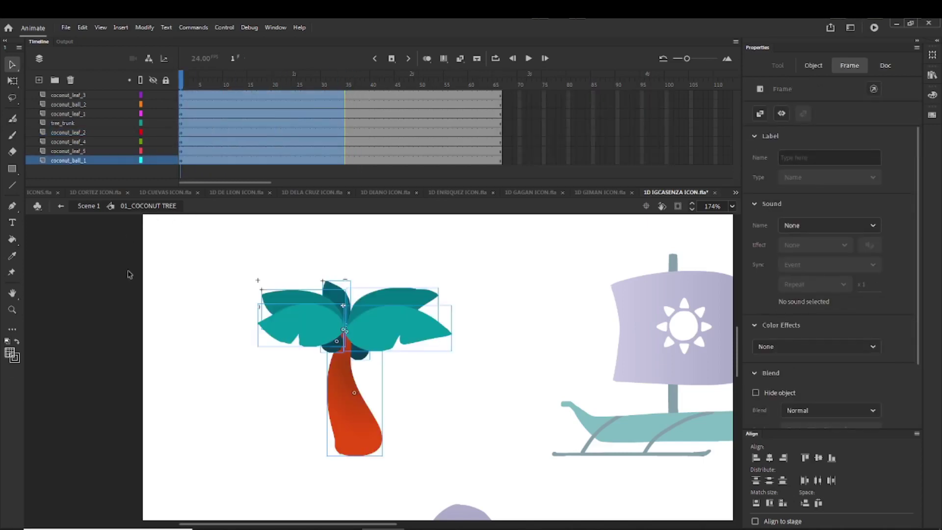
pyautogui.click(127, 271)
pyautogui.hotkey('ctrl', 'a')
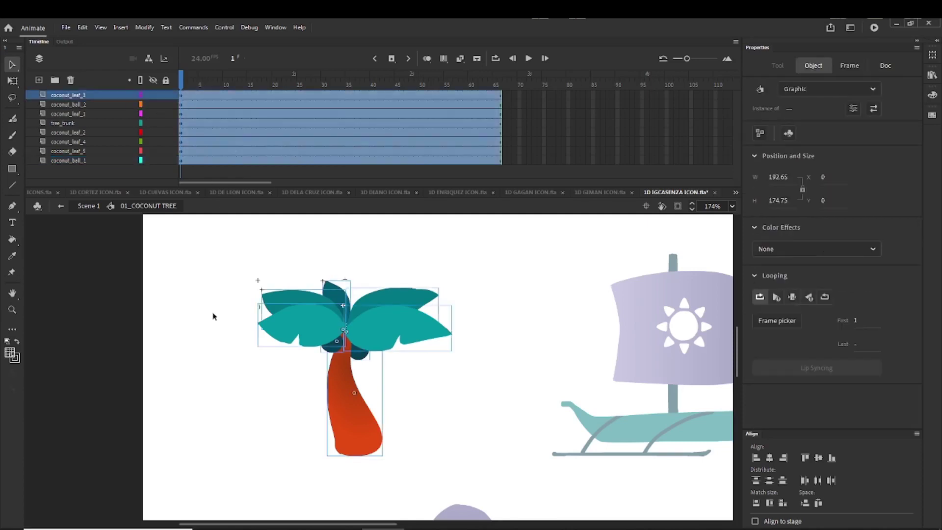
pyautogui.click(222, 287)
# Step: Try rotating the coconut_leaf_1 leaf upward about its base with Free Transform and undo the rotation
pyautogui.press('q')
pyautogui.click(397, 334)
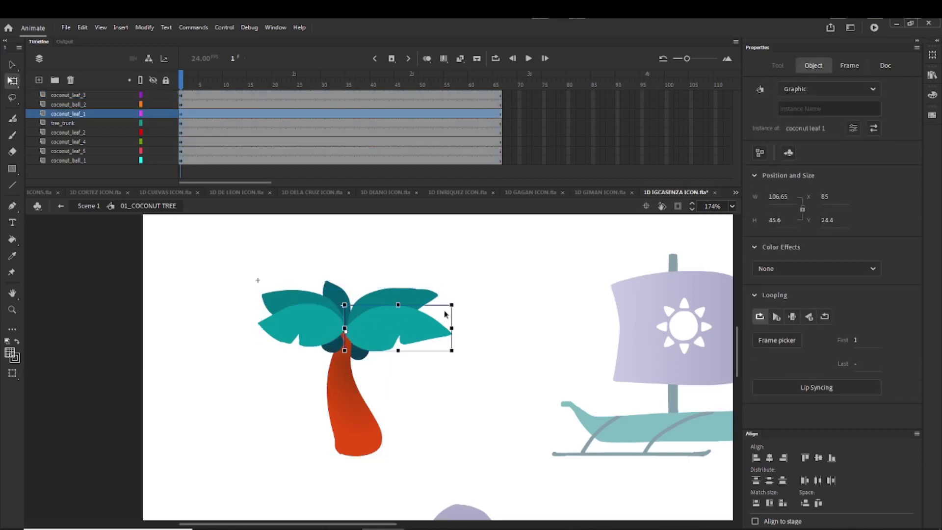
pyautogui.moveTo(459, 306); pyautogui.dragTo(440, 282)
pyautogui.hotkey('ctrl', 'z')
pyautogui.click(192, 290)
pyautogui.press('v')
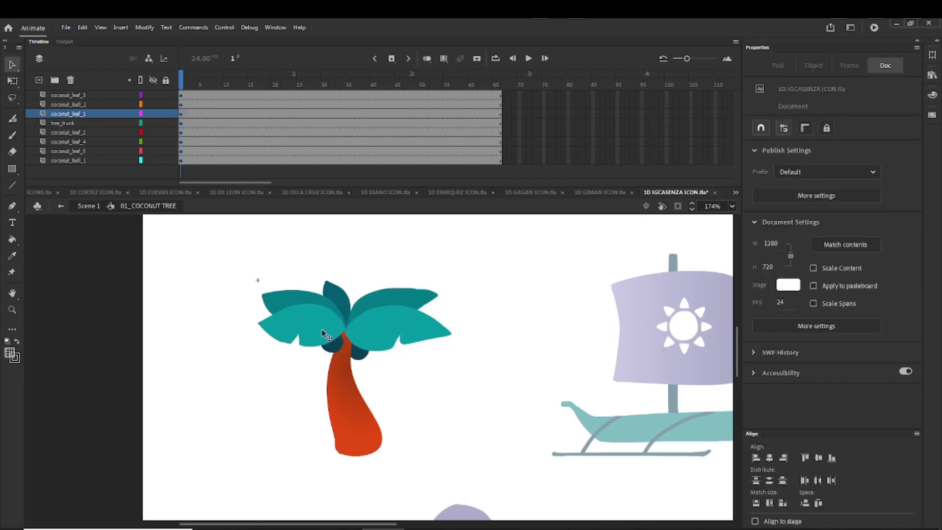
# Step: Pull the tree apart by moving the trunk, the two coconuts and the group of leaves away from one another
pyautogui.moveTo(308, 399); pyautogui.dragTo(371, 382)
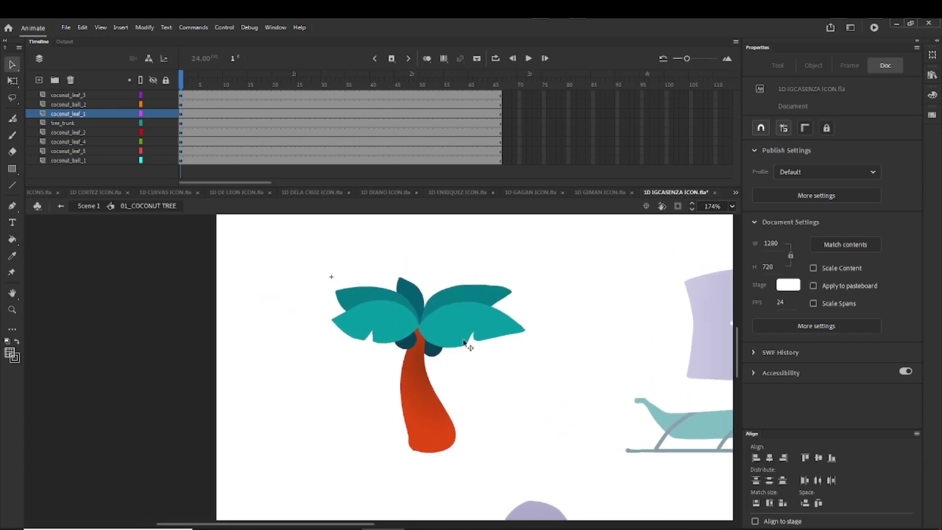
pyautogui.moveTo(425, 405); pyautogui.dragTo(265, 408)
pyautogui.moveTo(398, 374); pyautogui.dragTo(634, 365)
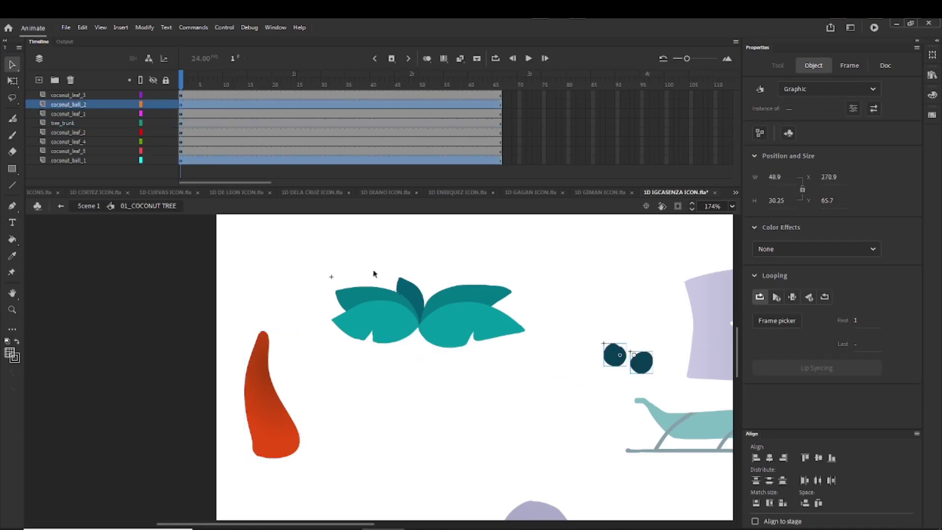
pyautogui.moveTo(368, 259); pyautogui.dragTo(495, 367)
pyautogui.moveTo(456, 322); pyautogui.dragTo(481, 396)
# Step: Reassemble the trunk, leaves and coconuts into a tree near the stage's upper-left corner
pyautogui.click(430, 288)
pyautogui.moveTo(291, 387); pyautogui.dragTo(320, 304)
pyautogui.click(471, 386)
pyautogui.moveTo(471, 386); pyautogui.dragTo(306, 248)
pyautogui.moveTo(532, 301); pyautogui.dragTo(305, 289)
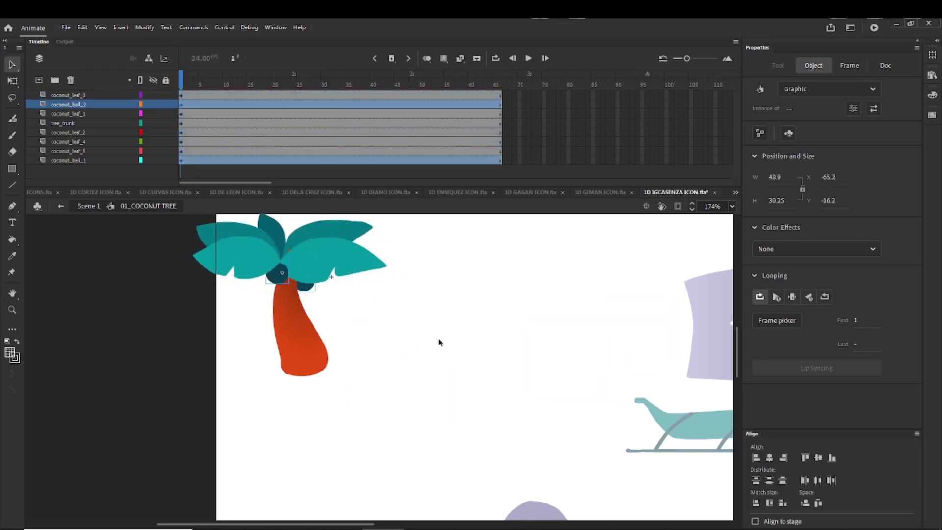
# Step: Undo the moves of the trunk, leaves and coconuts to restore the tree's original arrangement
pyautogui.hotkey('ctrl', 'z')
pyautogui.hotkey('ctrl', 'z')
pyautogui.hotkey('ctrl', 'z')
pyautogui.hotkey('ctrl', 'y')
pyautogui.hotkey('ctrl', 'y')
pyautogui.hotkey('ctrl', 'y')
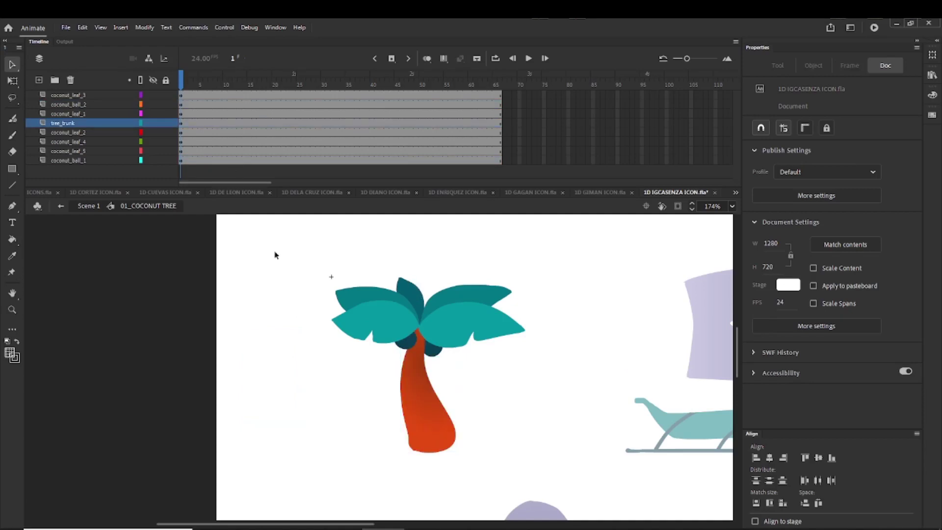
# Step: Shift the tree_trunk layer's frames to start at frame 8
pyautogui.moveTo(274, 252); pyautogui.dragTo(337, 359)
pyautogui.click(338, 363)
pyautogui.click(407, 392)
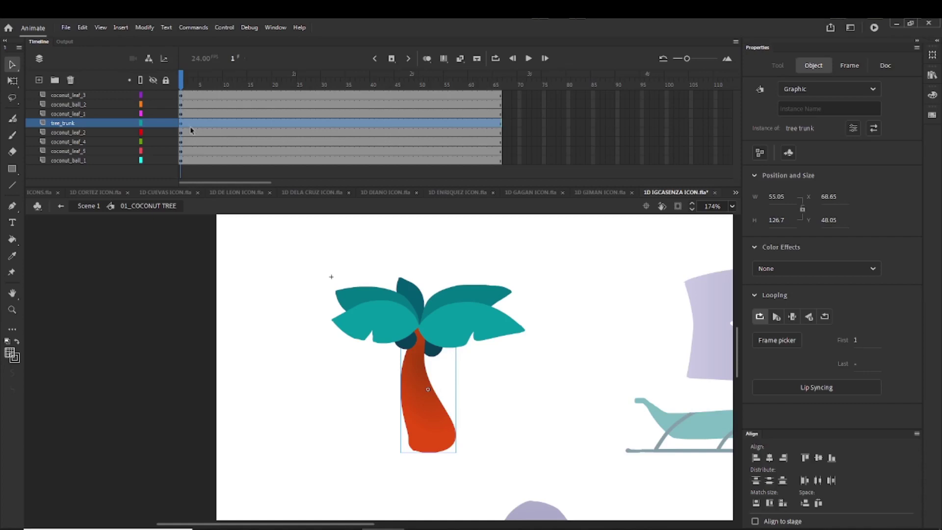
pyautogui.moveTo(180, 124); pyautogui.dragTo(214, 123)
# Step: Select the five leaves and display all of their layers as outlines
pyautogui.moveTo(331, 253); pyautogui.dragTo(526, 348)
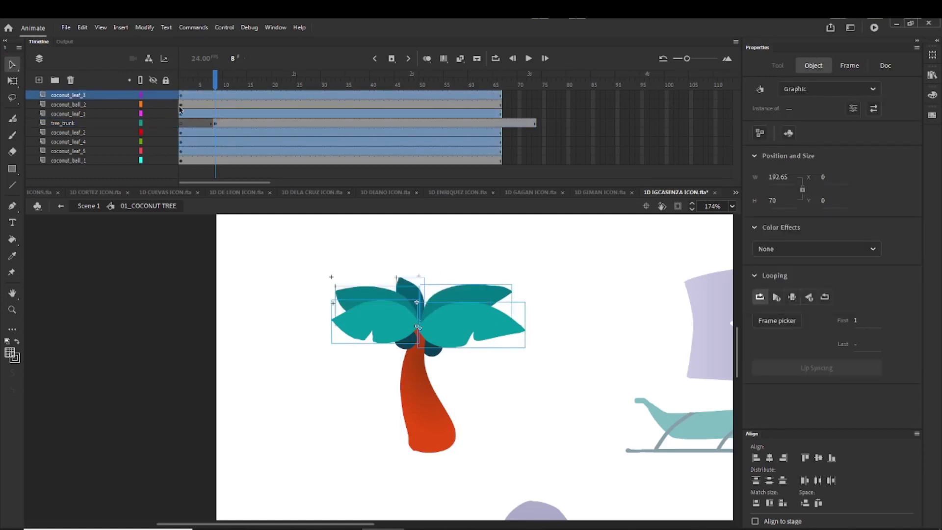
pyautogui.click(141, 95)
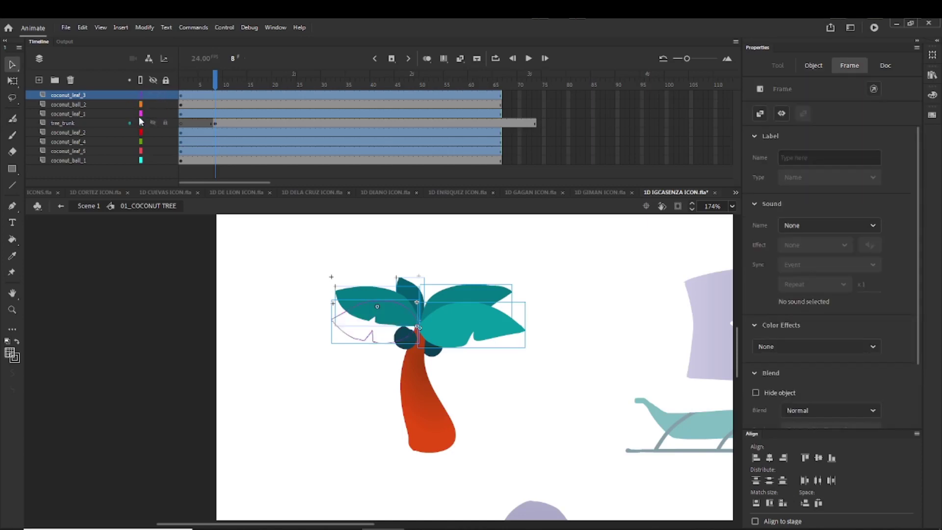
pyautogui.click(140, 113)
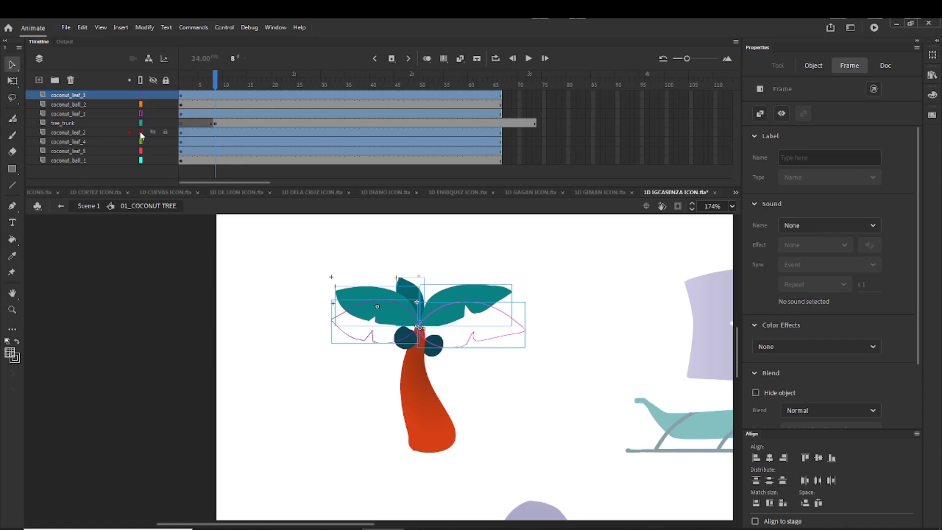
pyautogui.click(141, 151)
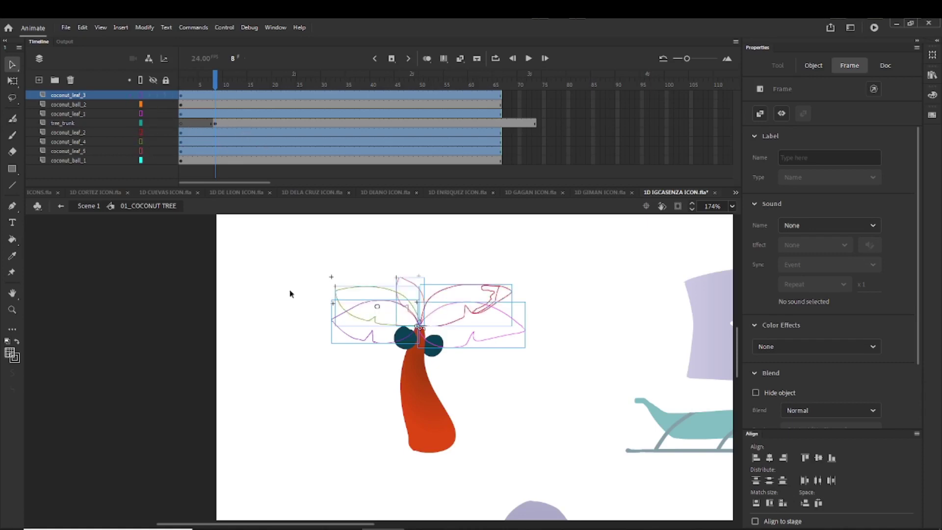
# Step: Shift the frames of all five coconut_leaf layers to start at frame 15
pyautogui.click(265, 269)
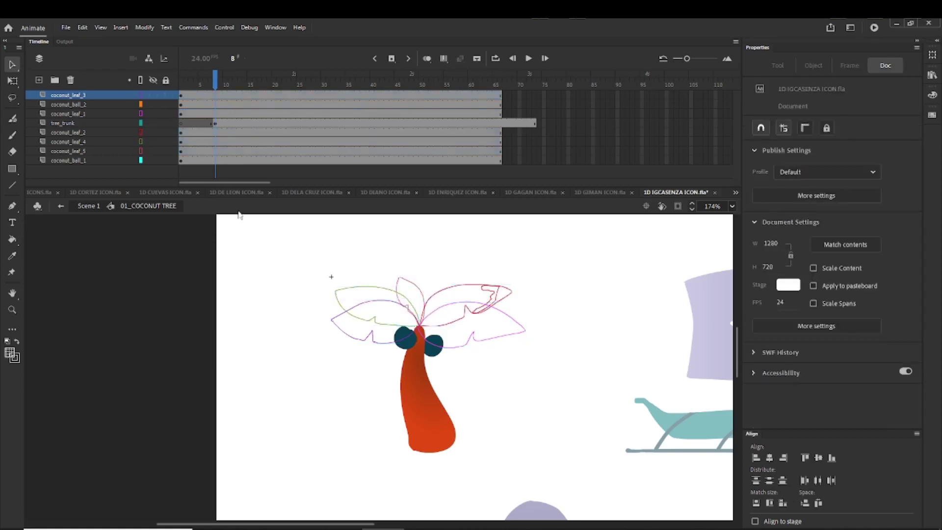
pyautogui.moveTo(183, 133); pyautogui.dragTo(250, 152)
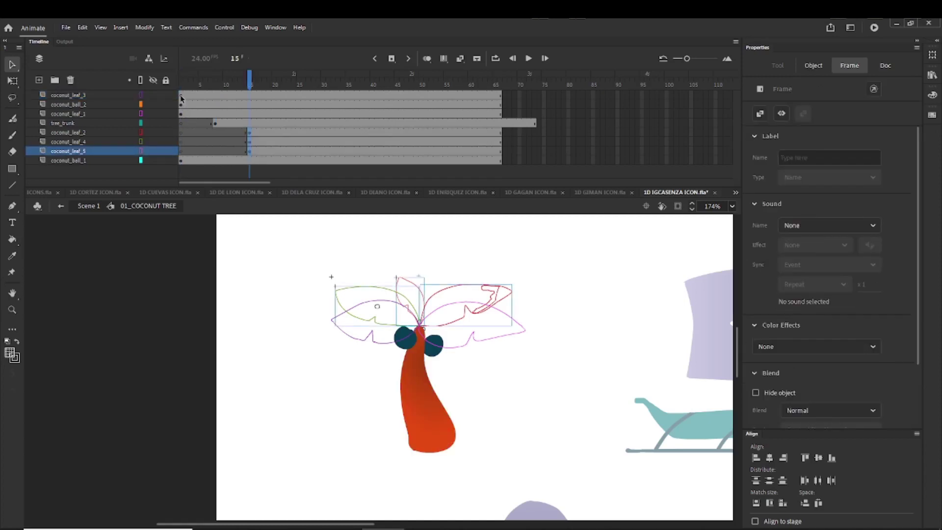
pyautogui.click(182, 101)
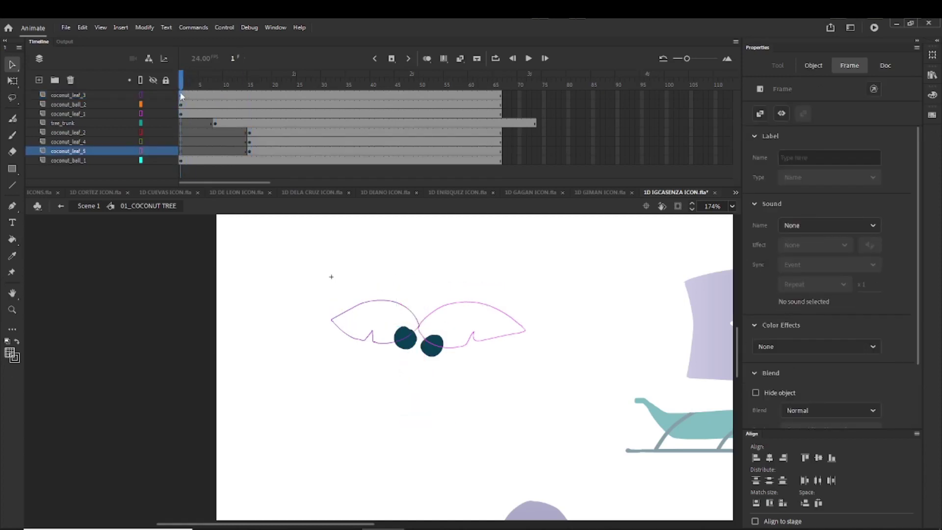
pyautogui.click(180, 95)
pyautogui.moveTo(181, 98); pyautogui.dragTo(250, 96)
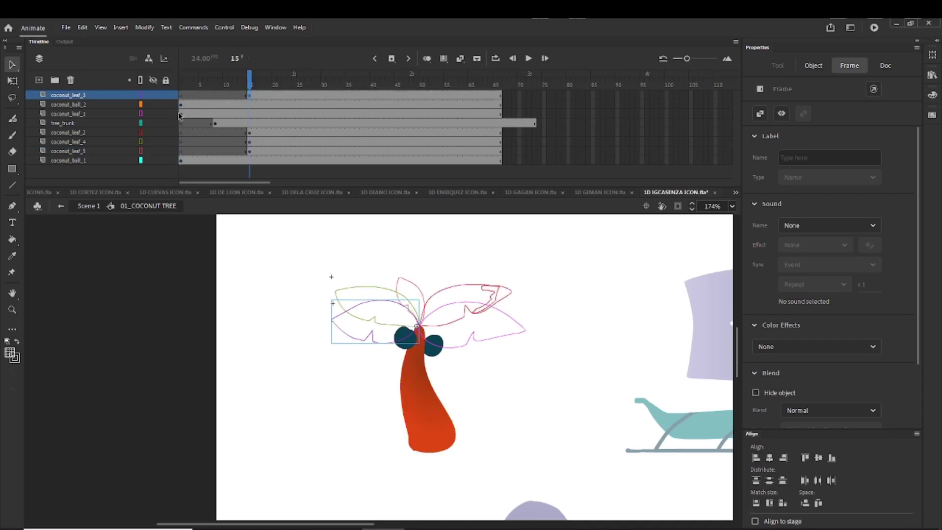
pyautogui.click(180, 115)
pyautogui.moveTo(181, 118); pyautogui.dragTo(250, 114)
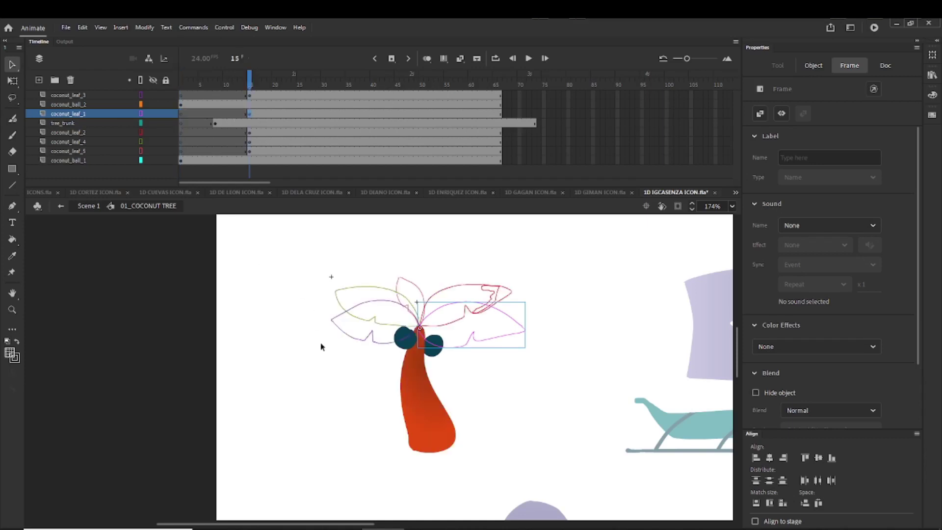
# Step: Shift the coconut_ball_1 and coconut_ball_2 layers' frames to start at frame 31
pyautogui.click(383, 380)
pyautogui.click(405, 344)
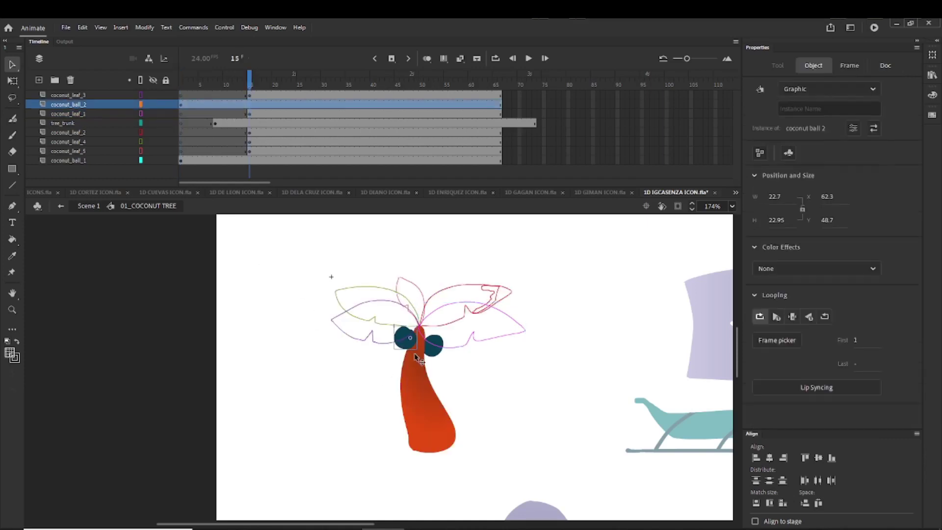
pyautogui.click(433, 353)
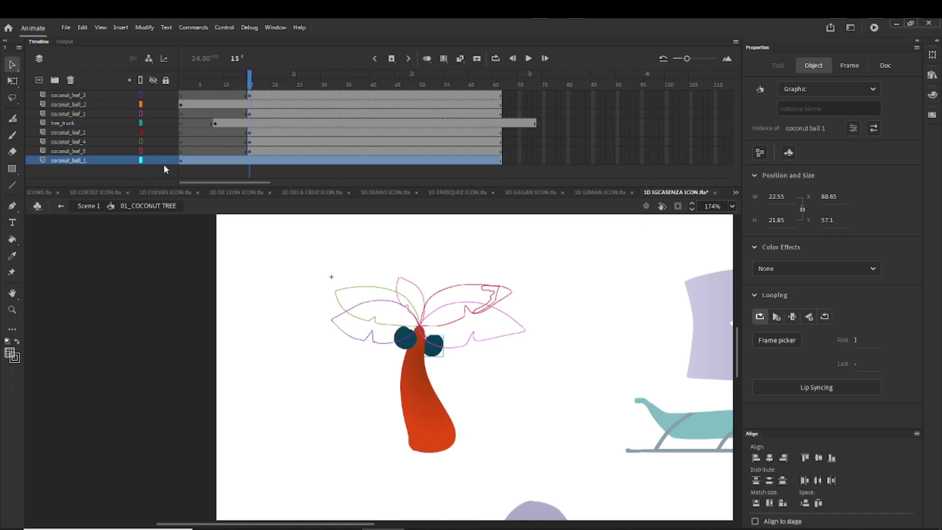
pyautogui.click(180, 160)
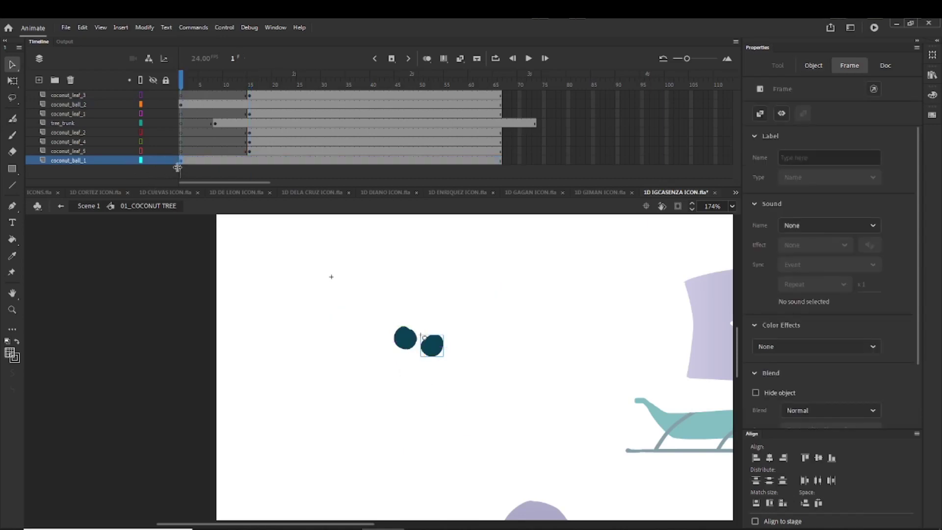
pyautogui.moveTo(181, 162); pyautogui.dragTo(328, 162)
pyautogui.click(180, 105)
pyautogui.moveTo(185, 108); pyautogui.dragTo(329, 109)
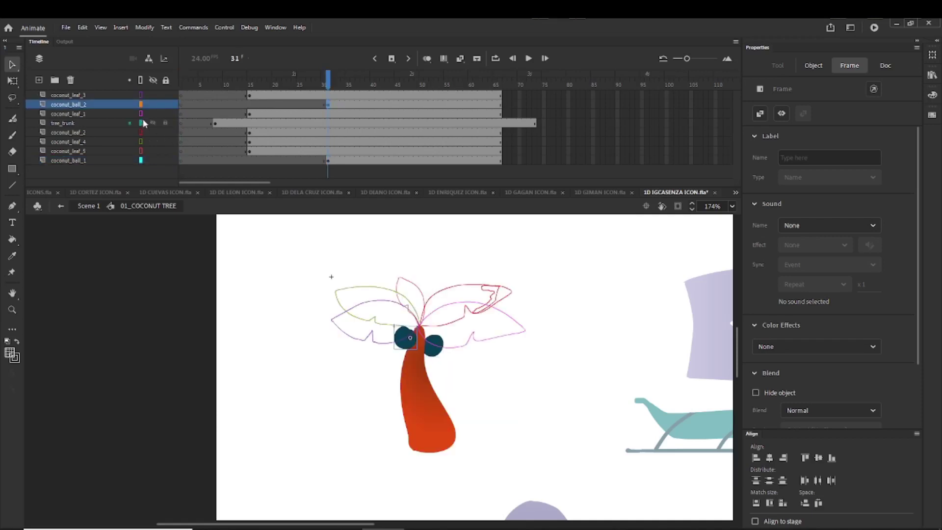
# Step: Turn off outline display for all layers and scrub through the timeline
pyautogui.click(141, 81)
pyautogui.click(140, 81)
pyautogui.moveTo(215, 81); pyautogui.dragTo(362, 86)
# Step: Remove the tree_trunk frames beyond frame 66 so the layer ends with the others
pyautogui.moveTo(506, 106); pyautogui.dragTo(567, 158)
pyautogui.click(519, 105)
pyautogui.moveTo(507, 101); pyautogui.dragTo(574, 151)
pyautogui.rightClick(534, 126)
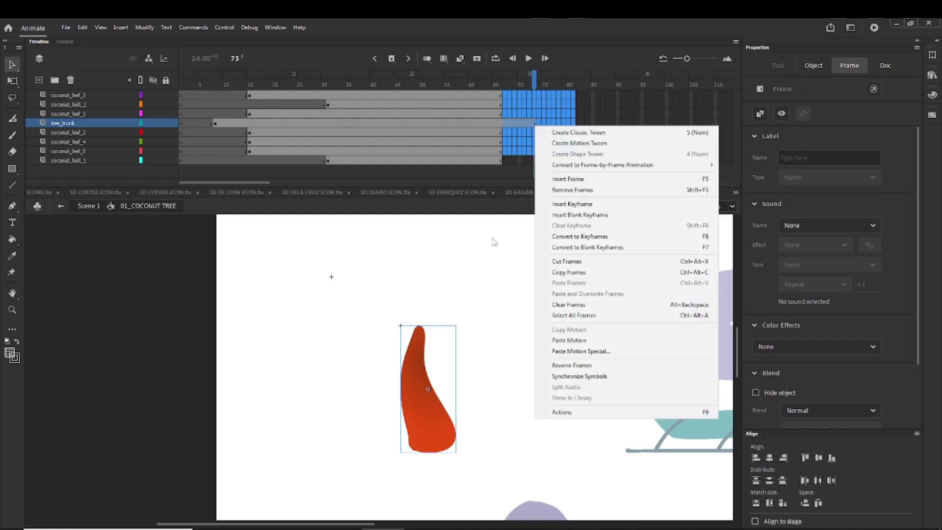
pyautogui.click(550, 191)
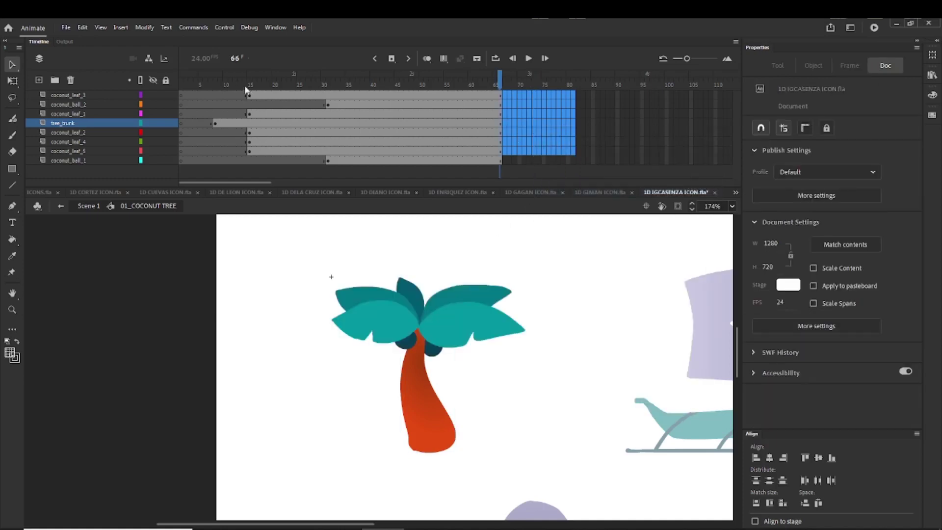
# Step: Play the animation from its opening frames to check the order in which the trunk, leaves and coconuts appear
pyautogui.click(186, 94)
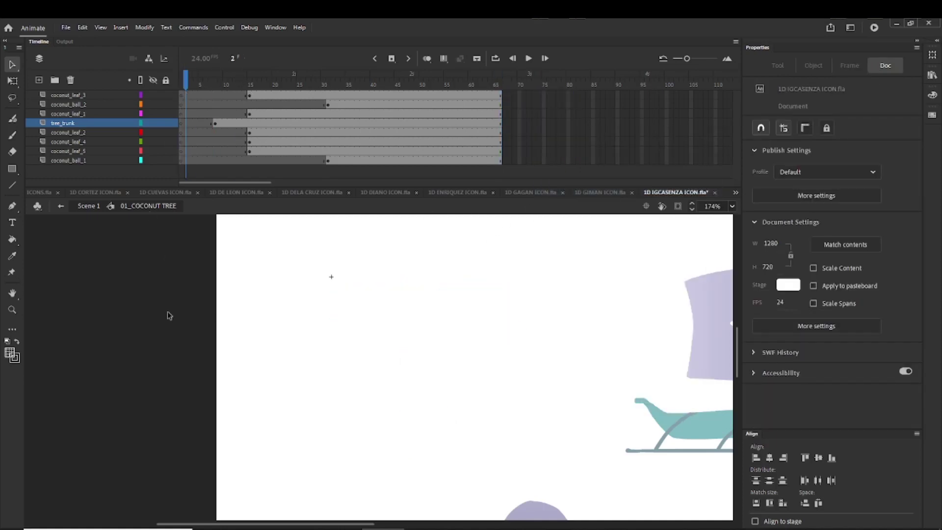
pyautogui.press('Return')
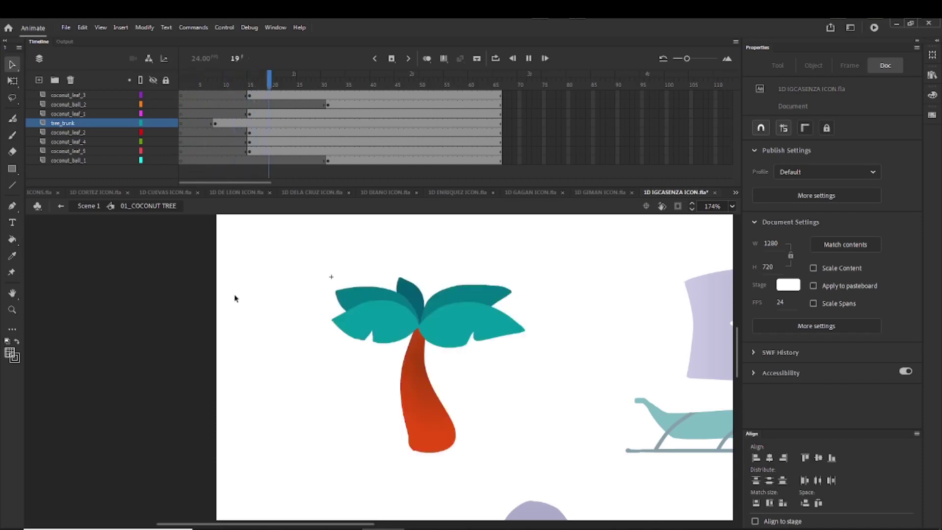
pyautogui.press('Return')
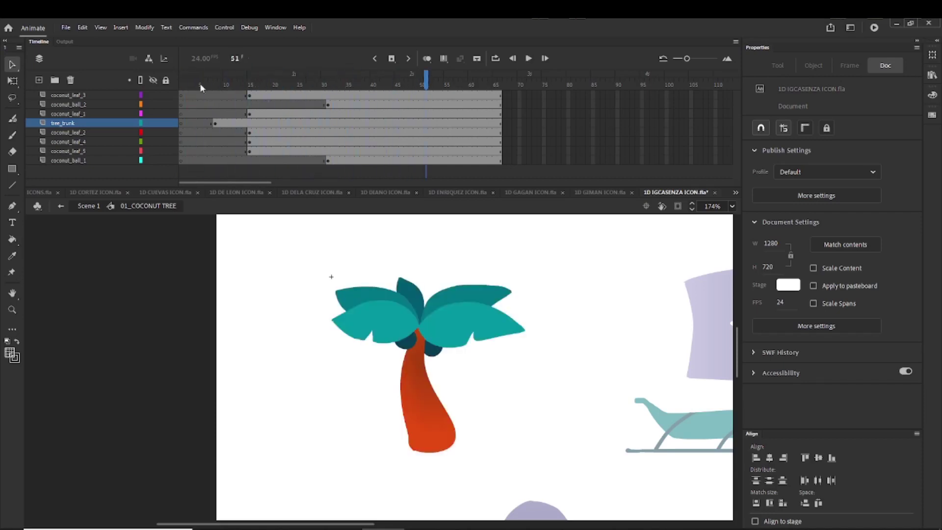
pyautogui.click(200, 83)
pyautogui.press('Return')
pyautogui.click(199, 83)
pyautogui.click(199, 82)
pyautogui.click(199, 82)
pyautogui.click(244, 100)
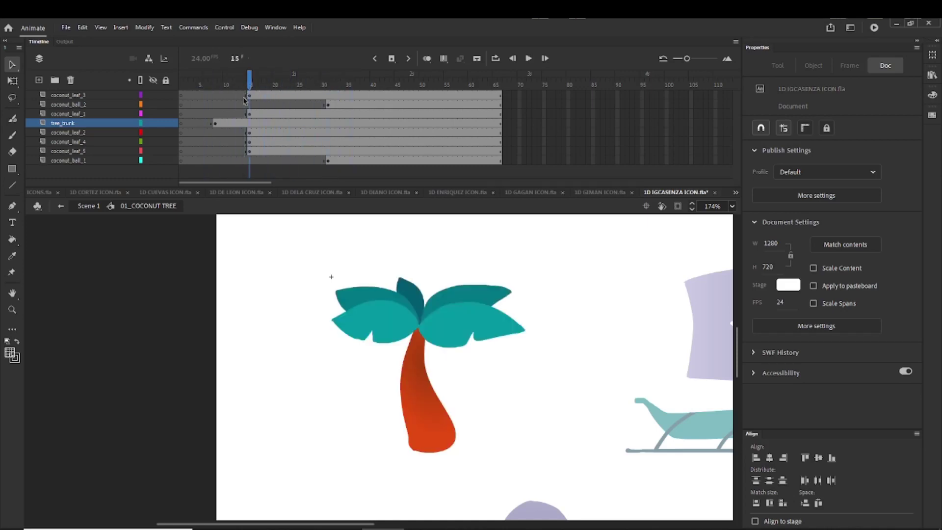
# Step: Move the tree_trunk layer's starting keyframe to frame 1
pyautogui.click(215, 124)
pyautogui.moveTo(216, 124); pyautogui.dragTo(182, 123)
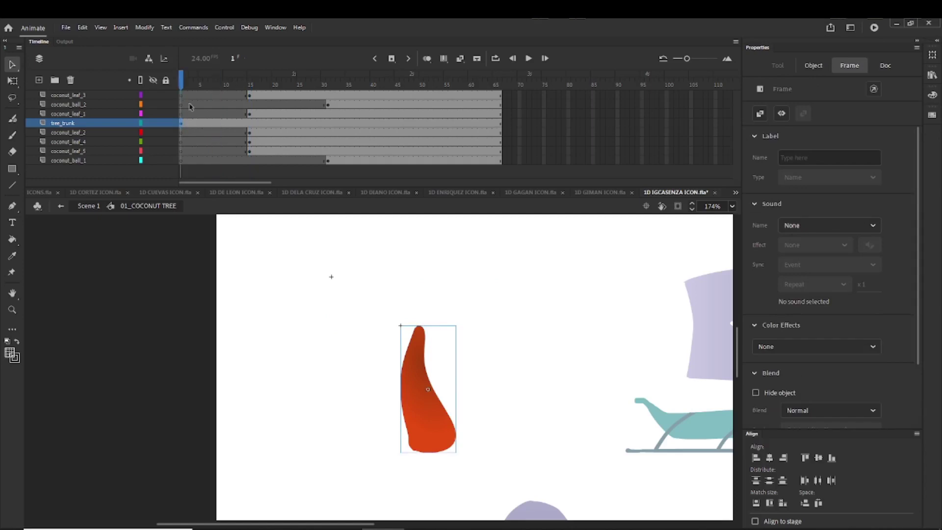
pyautogui.moveTo(195, 88); pyautogui.dragTo(176, 91)
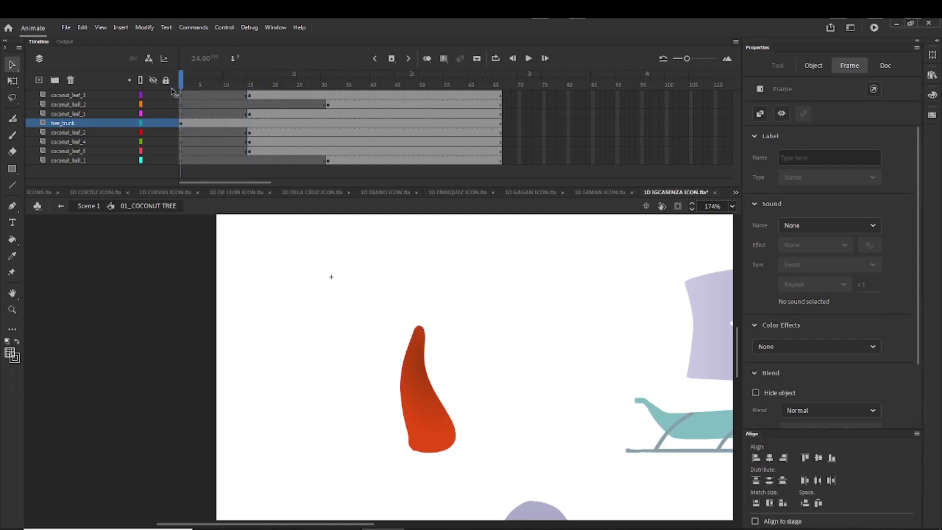
# Step: Add a keyframe at frame 10 of the tree_trunk layer
pyautogui.click(305, 319)
pyautogui.moveTo(362, 317); pyautogui.dragTo(526, 459)
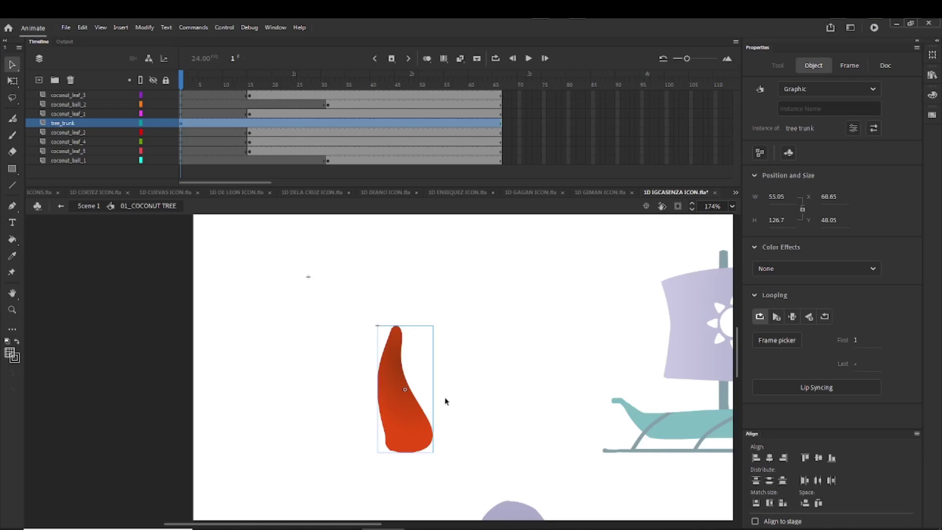
pyautogui.keyDown('ctrl'); pyautogui.click(389, 386); pyautogui.keyUp('ctrl')
pyautogui.moveTo(364, 384); pyautogui.dragTo(359, 394)
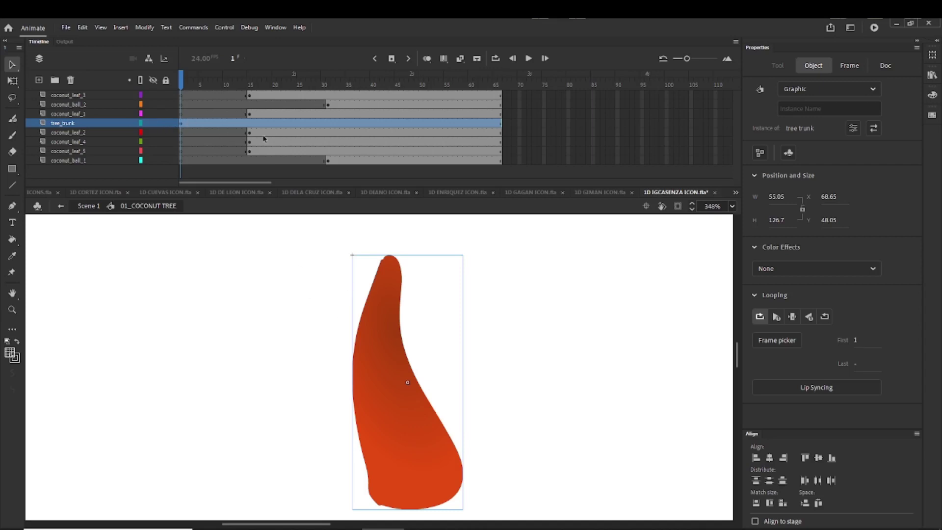
pyautogui.click(230, 123)
pyautogui.rightClick(227, 123)
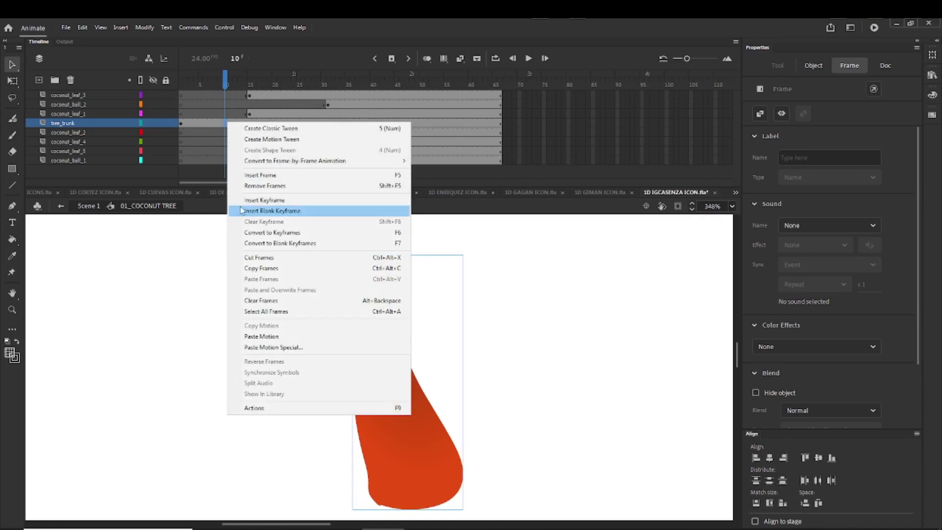
pyautogui.click(262, 233)
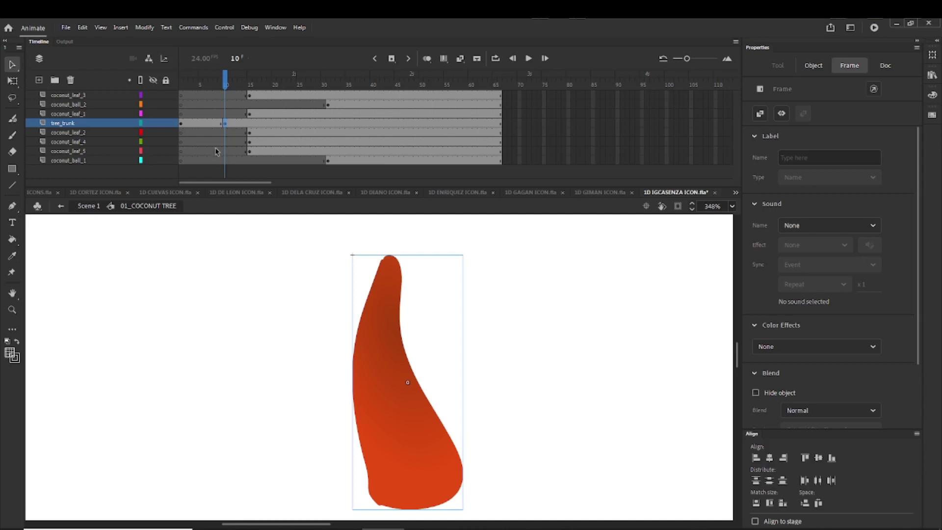
# Step: Squash the trunk vertically down to a thin sliver at its base on frame 1
pyautogui.click(182, 124)
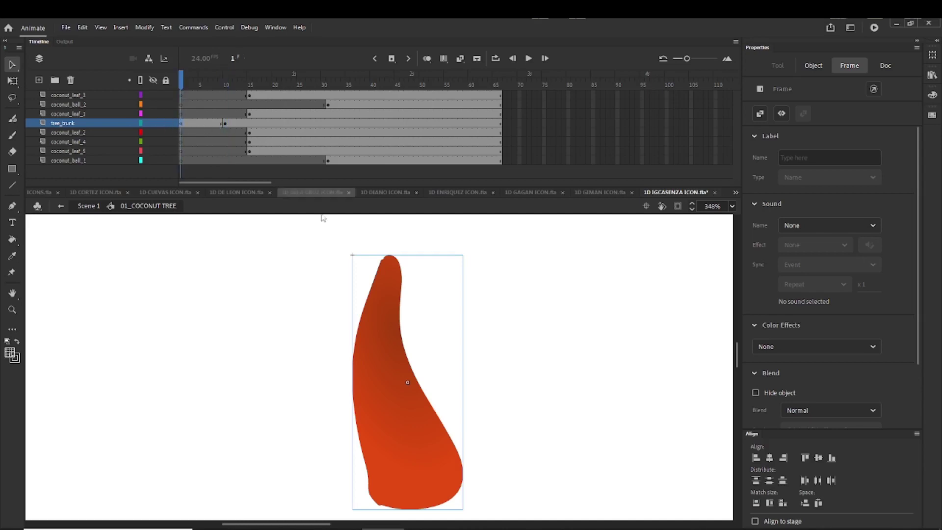
pyautogui.click(390, 271)
pyautogui.press('q')
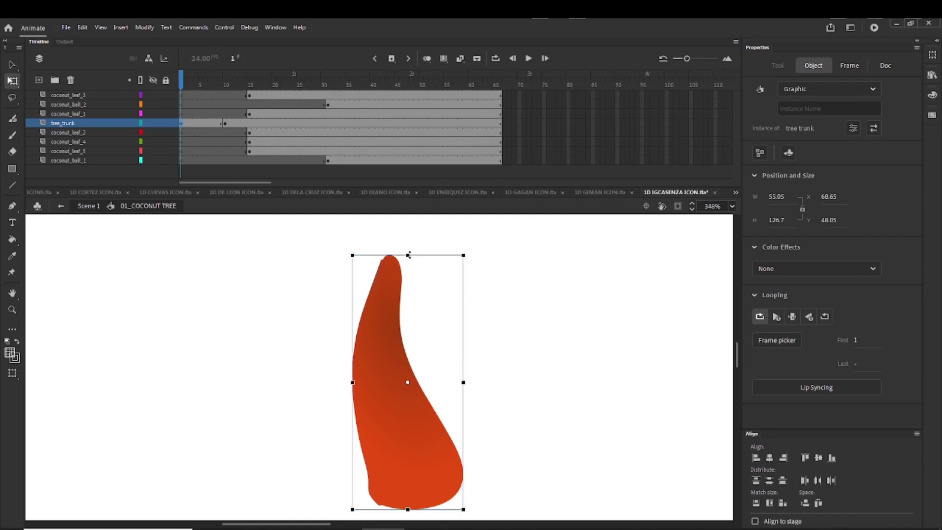
pyautogui.moveTo(407, 255); pyautogui.dragTo(460, 510)
pyautogui.click(363, 446)
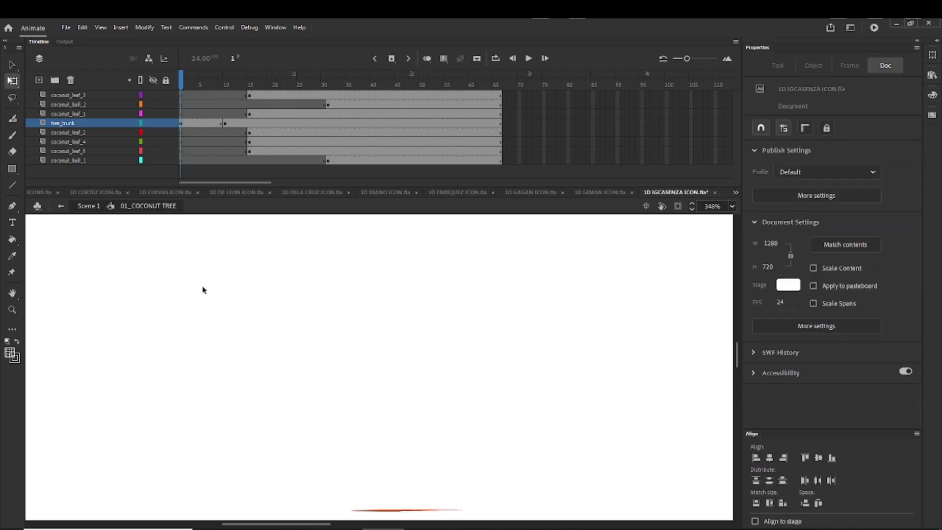
# Step: Create a classic tween between the tree_trunk keyframes at frames 1 and 10
pyautogui.moveTo(187, 83)
pyautogui.mouseDown()
pyautogui.moveTo(218, 86)
pyautogui.moveTo(182, 85)
pyautogui.mouseUp()
pyautogui.rightClick(207, 123)
pyautogui.click(236, 130)
# Step: Flatten the squashed trunk further on frame 1 and scrub through its growth
pyautogui.keyDown('ctrl'); pyautogui.click(375, 467); pyautogui.keyUp('ctrl')
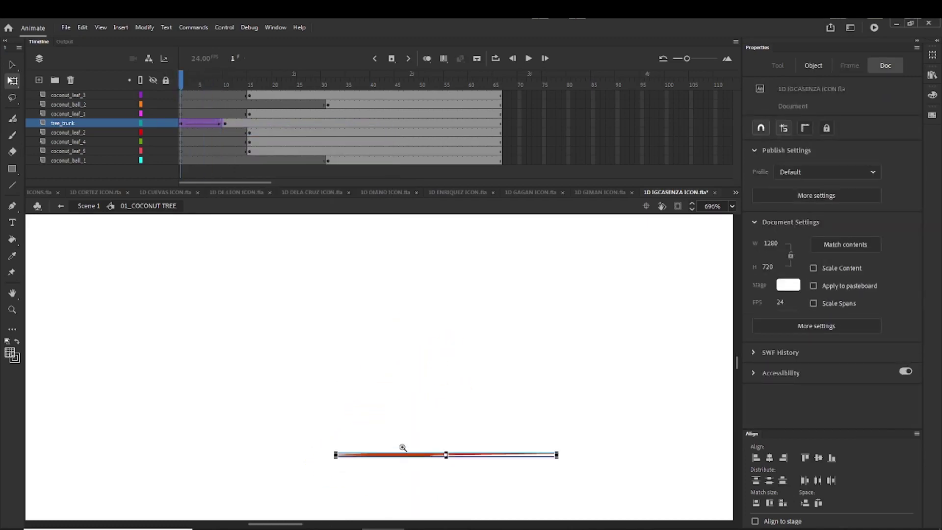
pyautogui.keyDown('ctrl'); pyautogui.click(401, 446); pyautogui.keyUp('ctrl')
pyautogui.click(472, 394)
pyautogui.click(446, 387)
pyautogui.moveTo(470, 390); pyautogui.dragTo(471, 381)
pyautogui.click(426, 330)
pyautogui.keyDown('ctrl'); pyautogui.keyDown('alt'); pyautogui.click(374, 308); pyautogui.keyUp('alt'); pyautogui.keyUp('ctrl')
pyautogui.keyDown('ctrl'); pyautogui.keyDown('alt'); pyautogui.click(371, 307); pyautogui.keyUp('alt'); pyautogui.keyUp('ctrl')
pyautogui.moveTo(349, 313); pyautogui.dragTo(334, 385)
pyautogui.moveTo(183, 82); pyautogui.dragTo(182, 103)
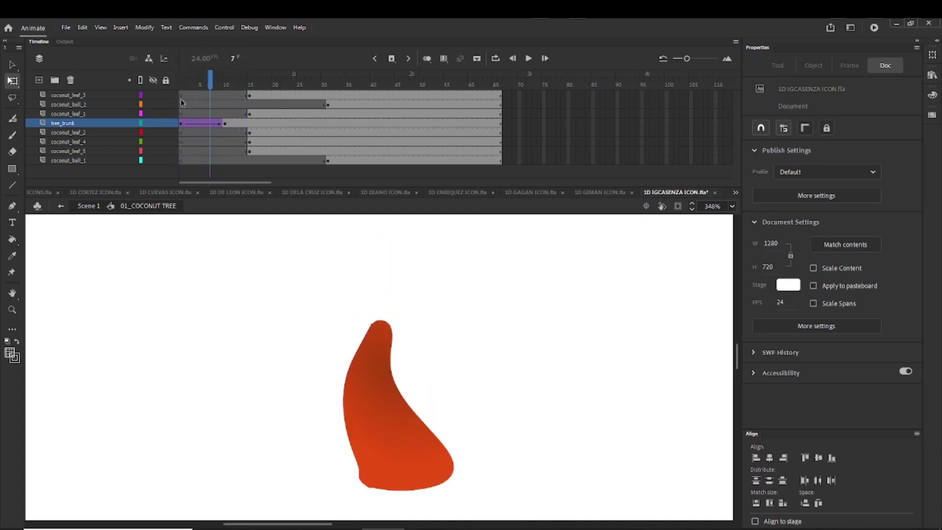
# Step: Set the trunk tween's ease strength to 100 for a Classic Ease-Out and scrub through the result
pyautogui.click(199, 123)
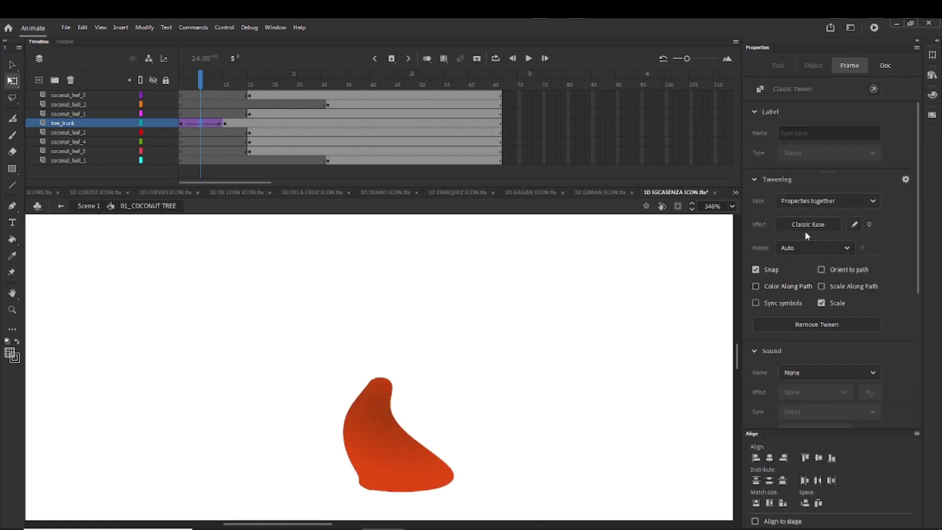
pyautogui.moveTo(870, 225); pyautogui.dragTo(873, 193)
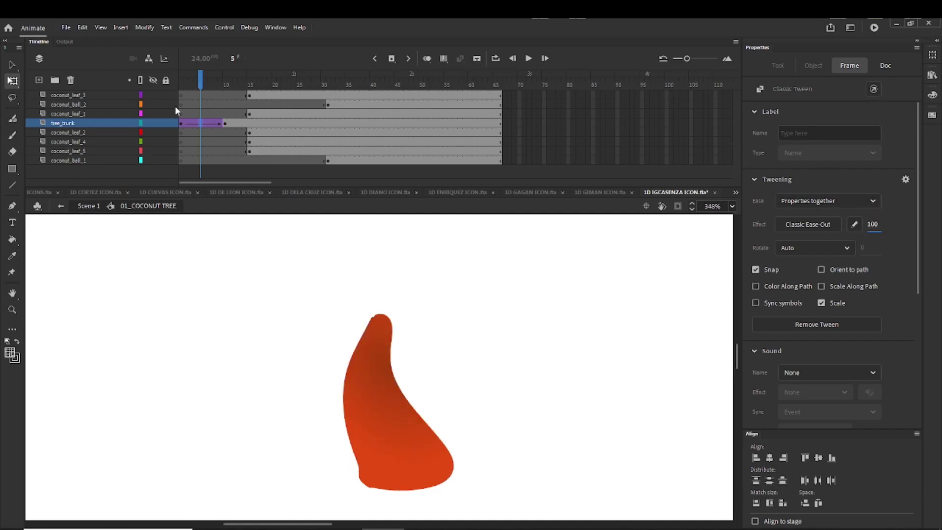
pyautogui.moveTo(206, 85); pyautogui.dragTo(247, 88)
# Step: Add keyframes at frame 25 on all five coconut_leaf layers
pyautogui.moveTo(303, 252); pyautogui.dragTo(339, 424)
pyautogui.click(250, 86)
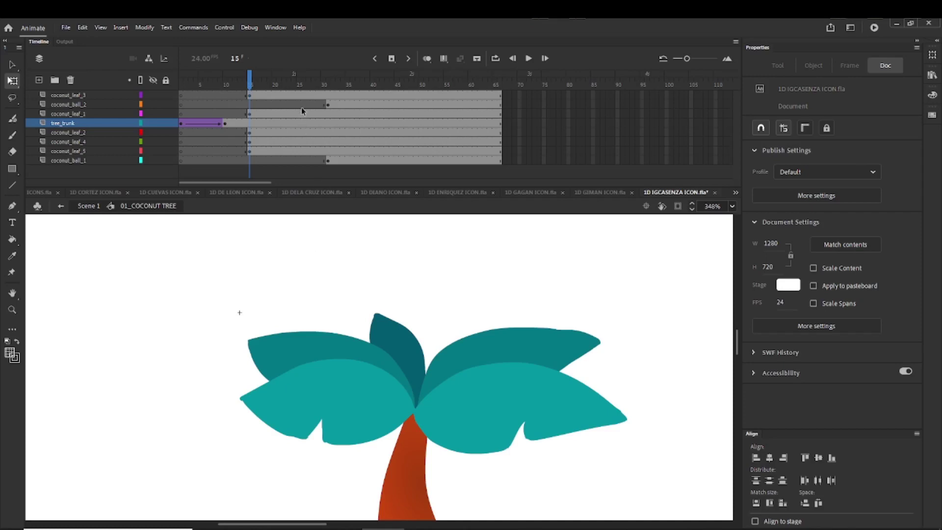
pyautogui.click(299, 95)
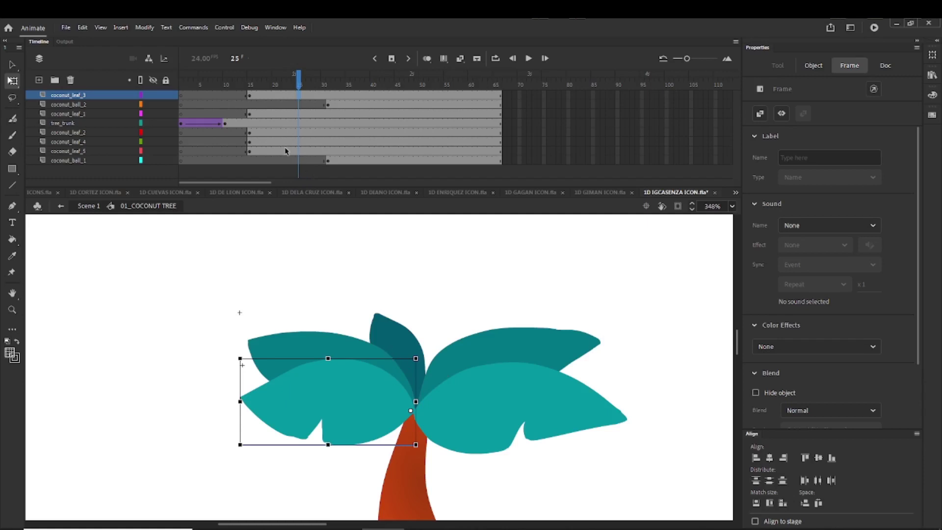
pyautogui.click(298, 115)
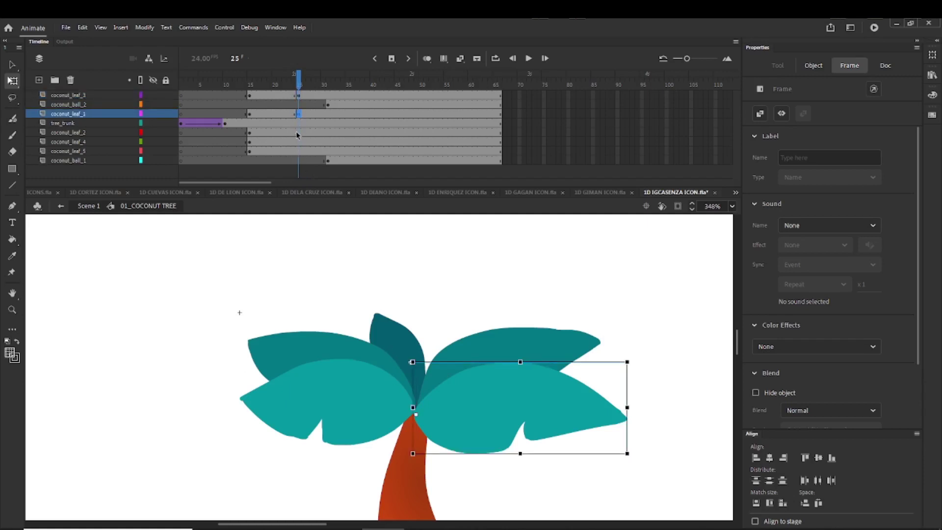
pyautogui.moveTo(296, 132); pyautogui.dragTo(296, 152)
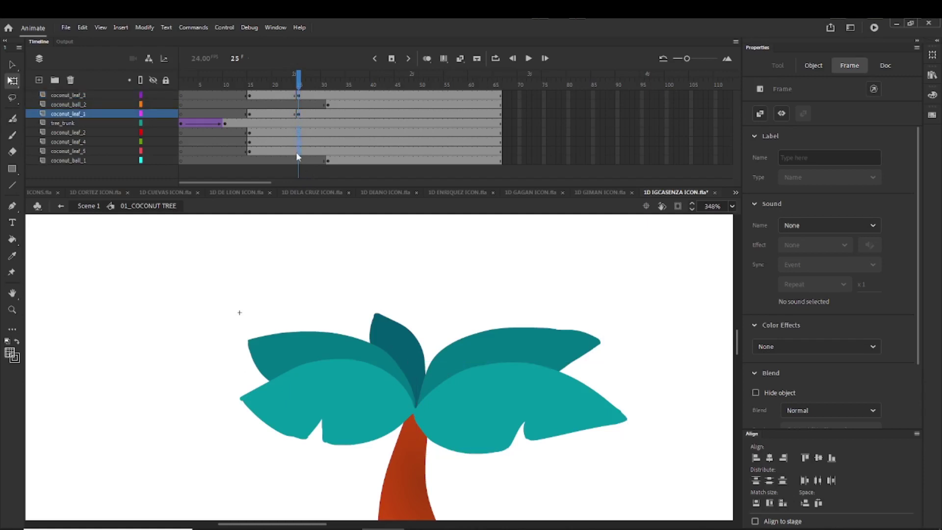
pyautogui.click(280, 283)
pyautogui.press('v')
# Step: Try to rotate the upper-left leaf (coconut_leaf_4) upright at frame 20 and undo the rotation
pyautogui.moveTo(300, 84); pyautogui.dragTo(274, 84)
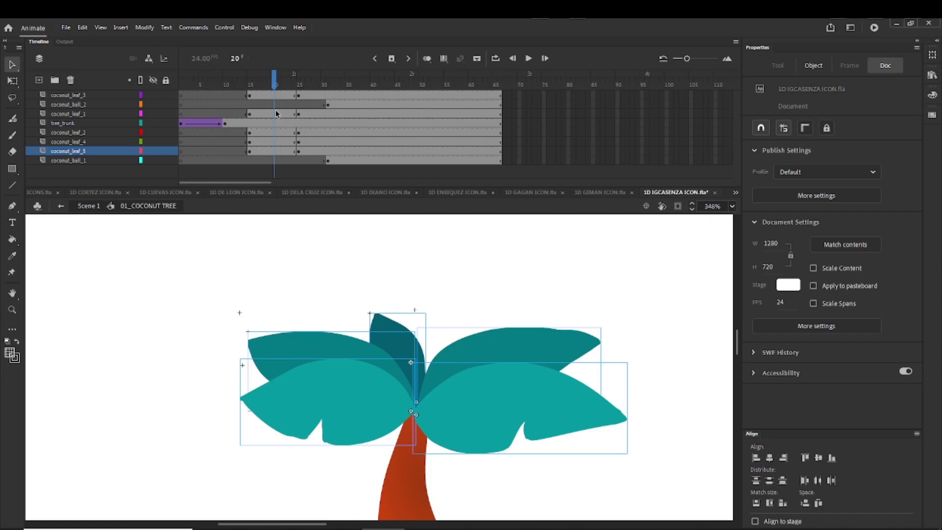
pyautogui.click(275, 361)
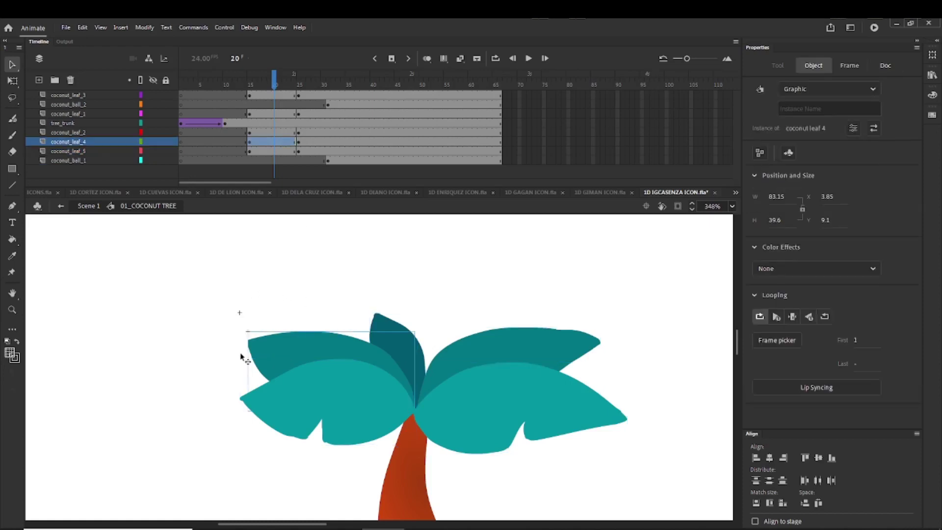
pyautogui.press('q')
pyautogui.moveTo(246, 330); pyautogui.dragTo(356, 243)
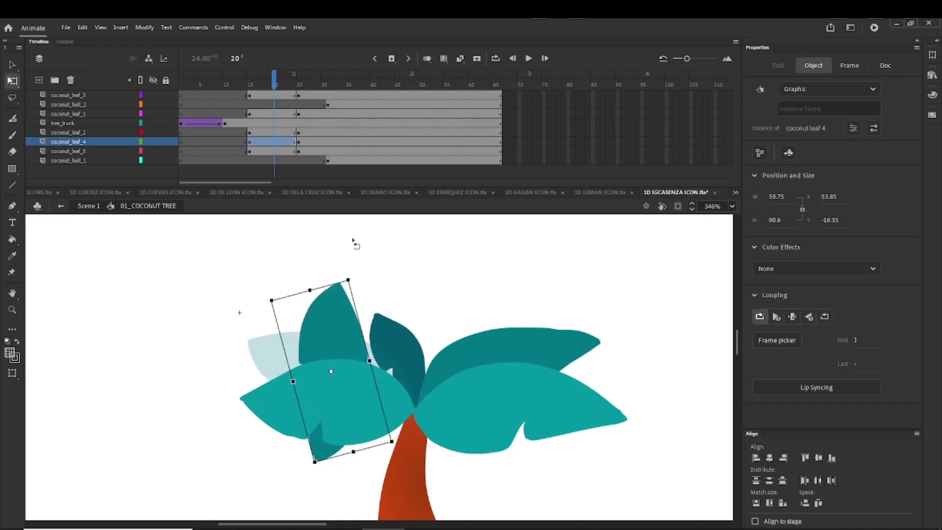
pyautogui.moveTo(228, 464); pyautogui.dragTo(365, 302)
pyautogui.hotkey('ctrl', 'z')
# Step: Move coconut_leaf_4's transformation point to the leaf's base and re-create its keyframe at frame 25
pyautogui.click(484, 345)
pyautogui.click(481, 394)
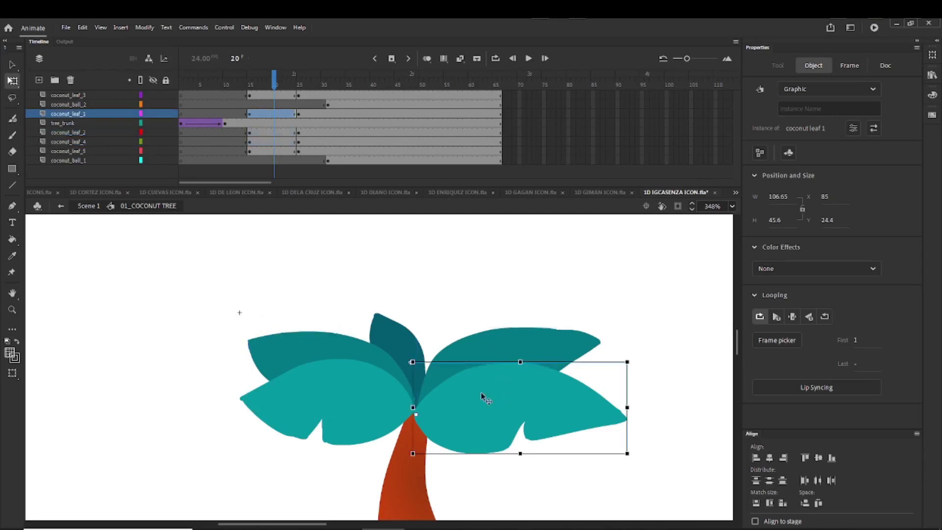
pyautogui.click(397, 346)
pyautogui.click(310, 340)
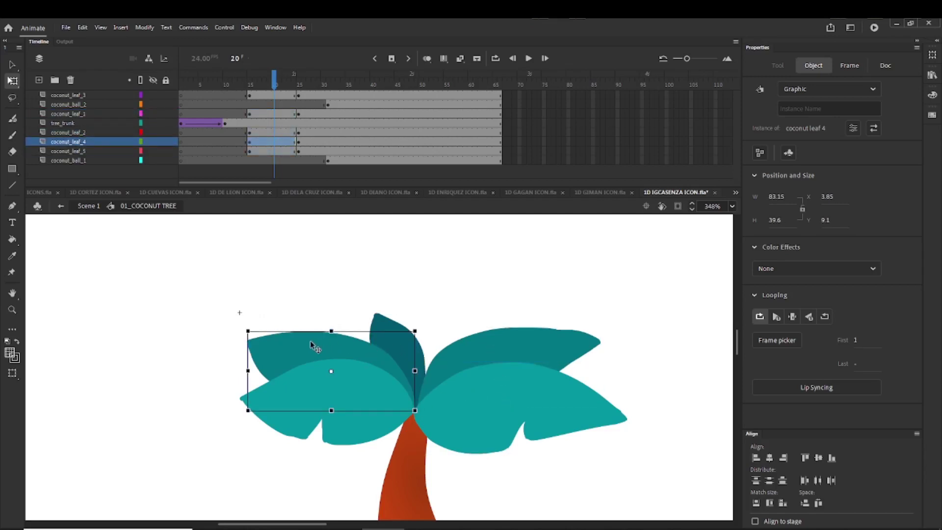
pyautogui.click(300, 142)
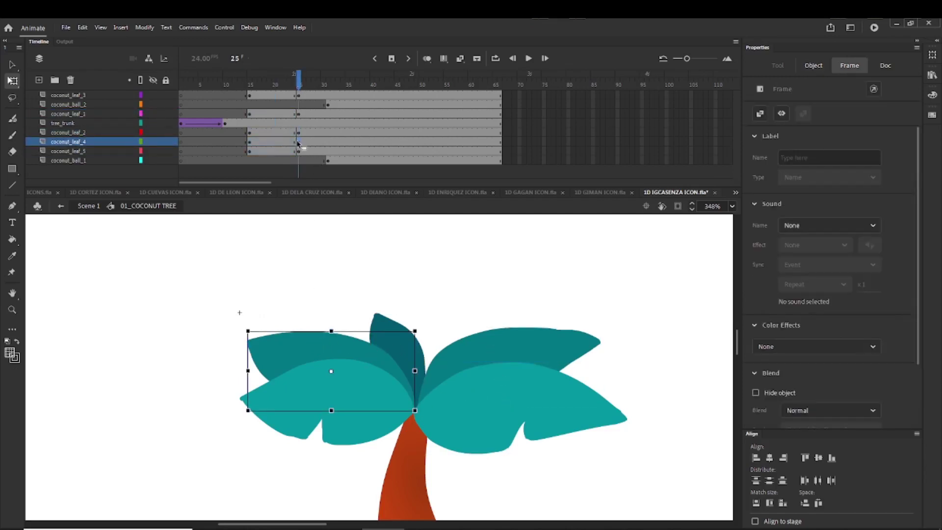
pyautogui.click(326, 324)
pyautogui.click(333, 363)
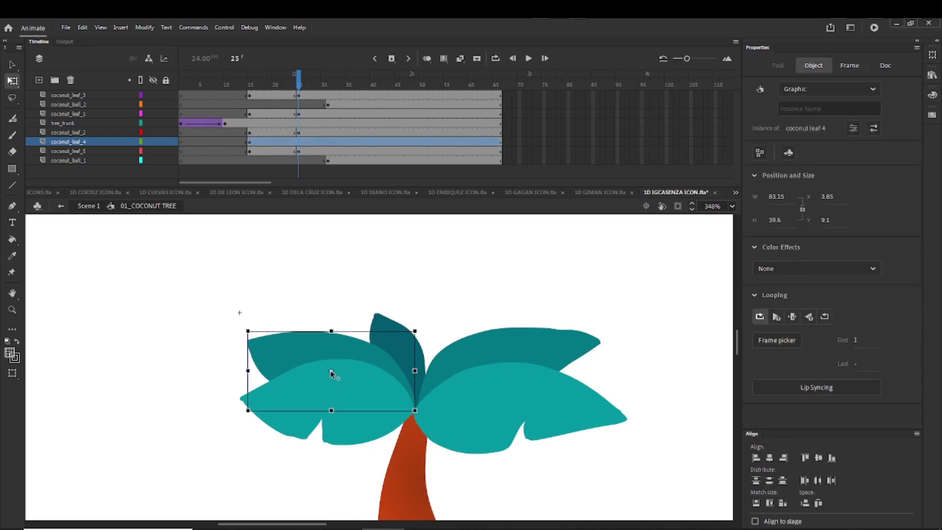
pyautogui.press('v')
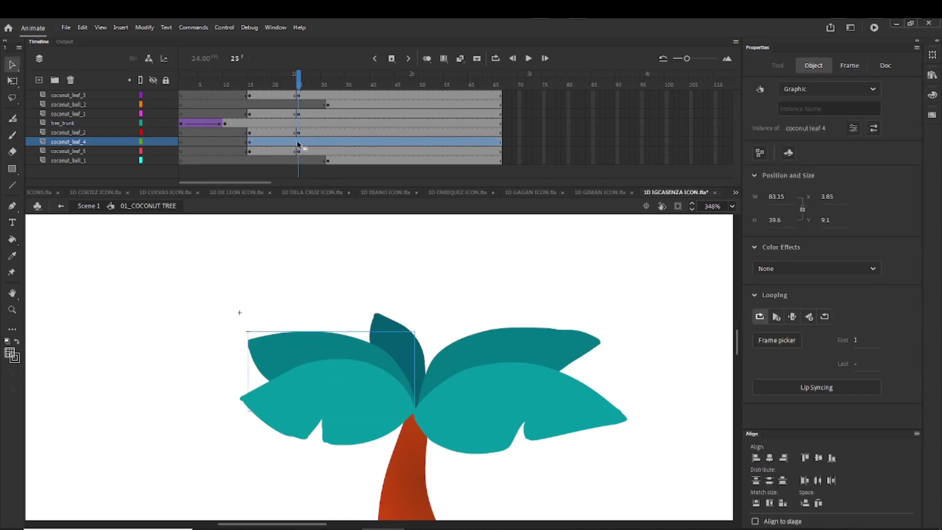
pyautogui.click(299, 142)
pyautogui.press('F6')
pyautogui.click(295, 247)
# Step: At frame 20, rotate the two left and two right leaves upward around their bases into a folded cluster
pyautogui.click(274, 86)
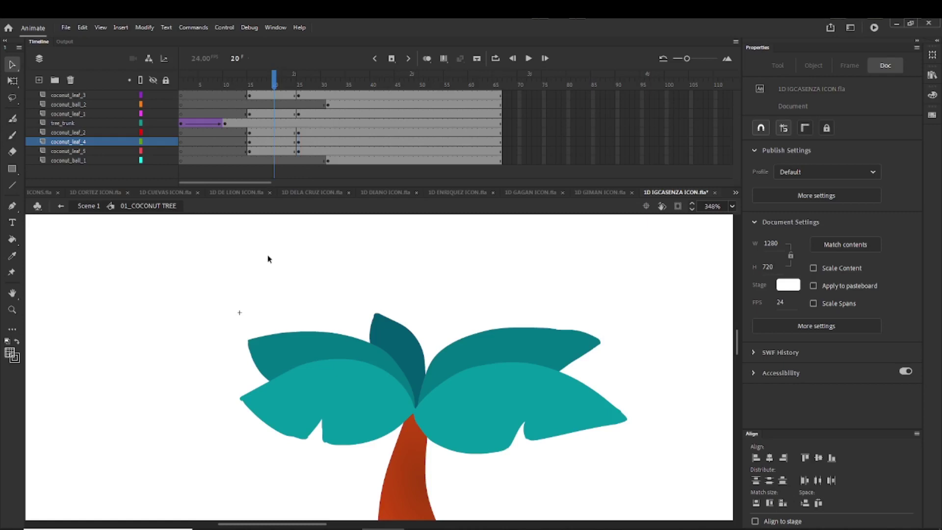
pyautogui.click(287, 351)
pyautogui.press('q')
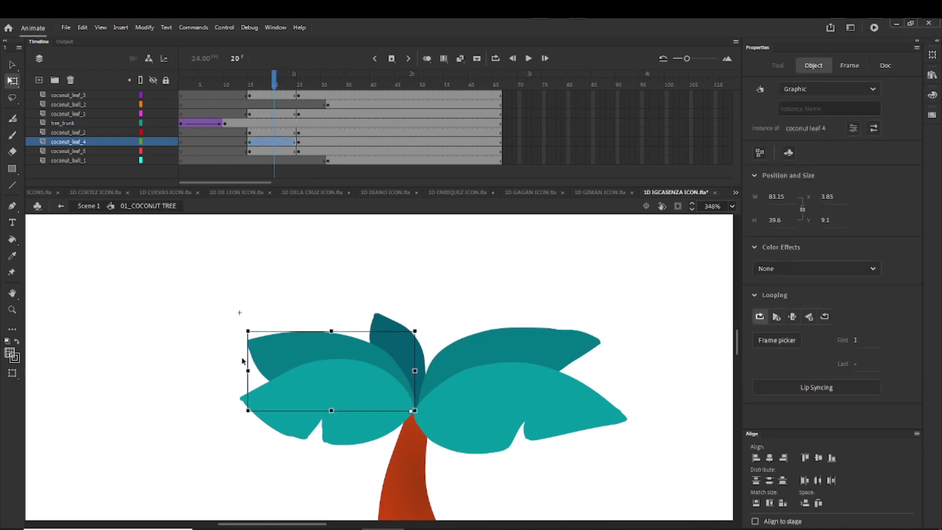
pyautogui.moveTo(244, 336); pyautogui.dragTo(314, 268)
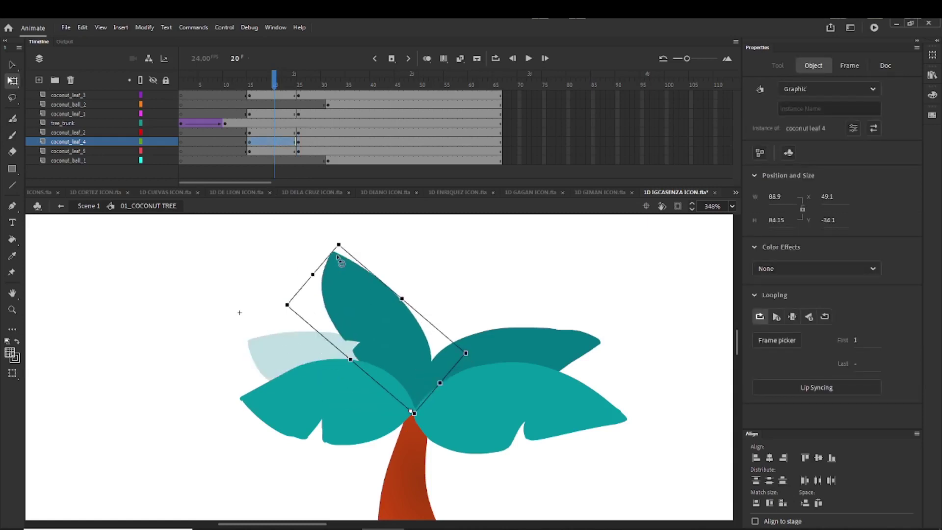
pyautogui.click(274, 400)
pyautogui.moveTo(239, 447); pyautogui.dragTo(274, 304)
pyautogui.click(525, 335)
pyautogui.moveTo(612, 338); pyautogui.dragTo(490, 216)
pyautogui.click(626, 423)
pyautogui.moveTo(637, 460); pyautogui.dragTo(567, 272)
pyautogui.press('v')
pyautogui.click(593, 316)
# Step: Rotate the centre leaf (coconut_leaf_5) slightly clockwise in the span before frame 25, behind the folded leaves
pyautogui.moveTo(285, 86); pyautogui.dragTo(304, 84)
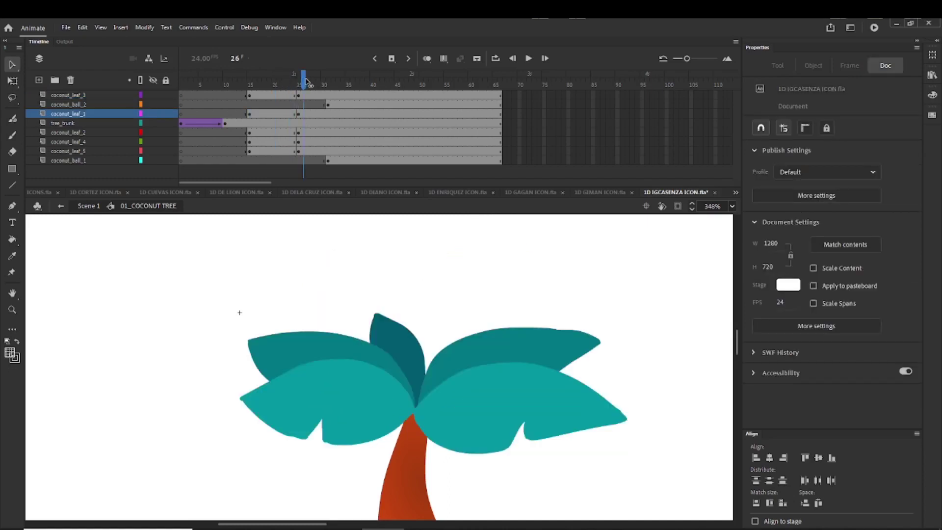
pyautogui.click(400, 347)
pyautogui.click(289, 152)
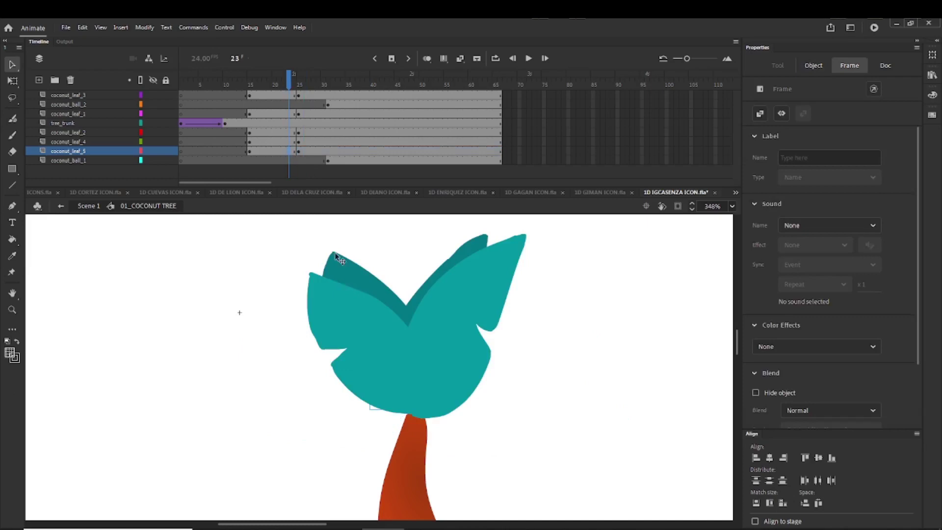
pyautogui.press('q')
pyautogui.click(375, 325)
pyautogui.moveTo(366, 308); pyautogui.dragTo(389, 298)
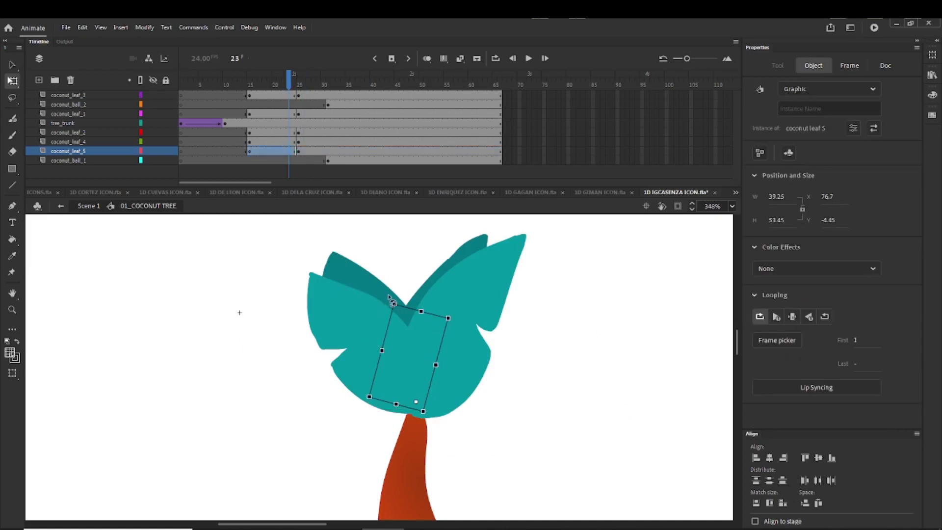
pyautogui.click(380, 255)
pyautogui.press('v')
pyautogui.moveTo(287, 83)
pyautogui.mouseDown()
pyautogui.moveTo(304, 82)
pyautogui.moveTo(289, 84)
pyautogui.mouseUp()
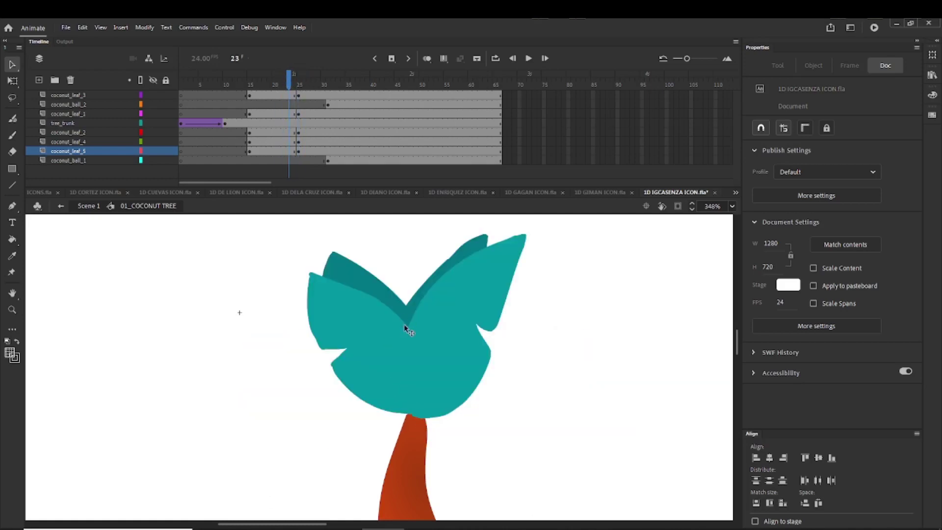
# Step: Add keyframes at frame 20 on all five coconut_leaf layers
pyautogui.click(272, 94)
pyautogui.click(274, 115)
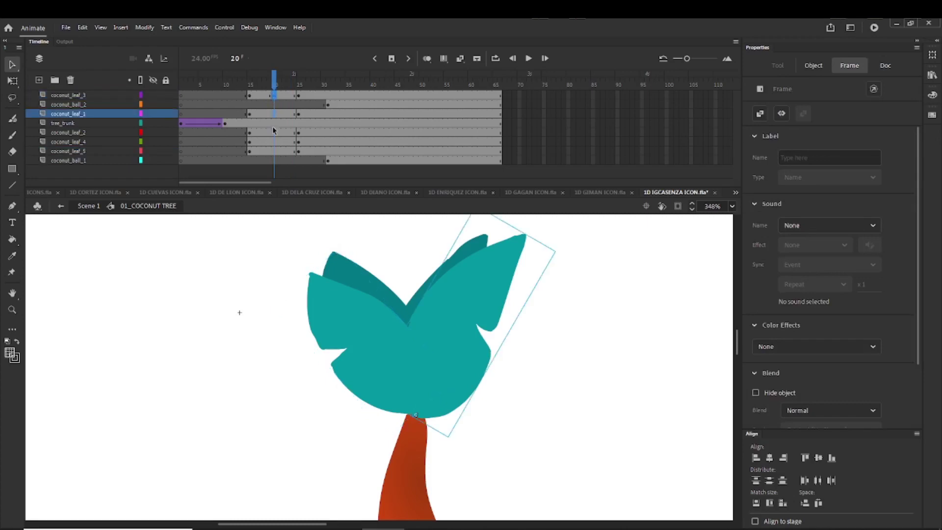
pyautogui.click(273, 150)
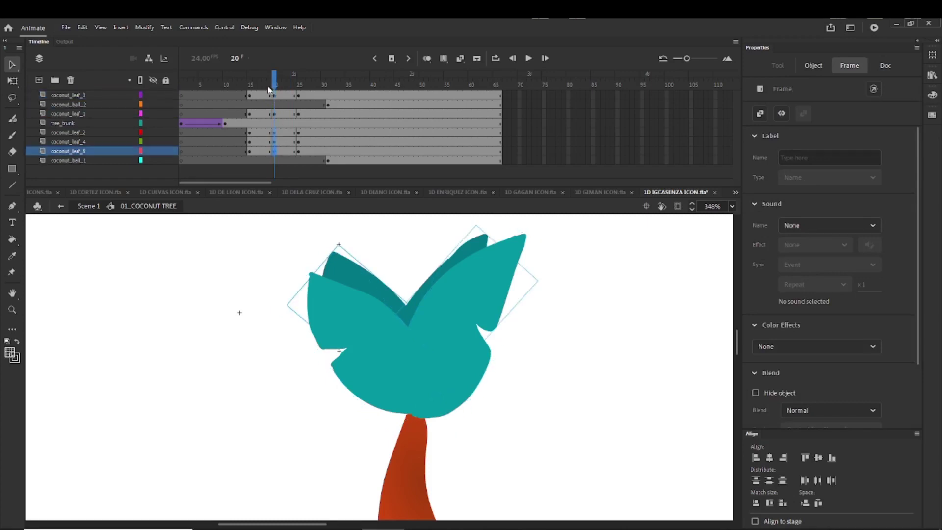
pyautogui.click(274, 82)
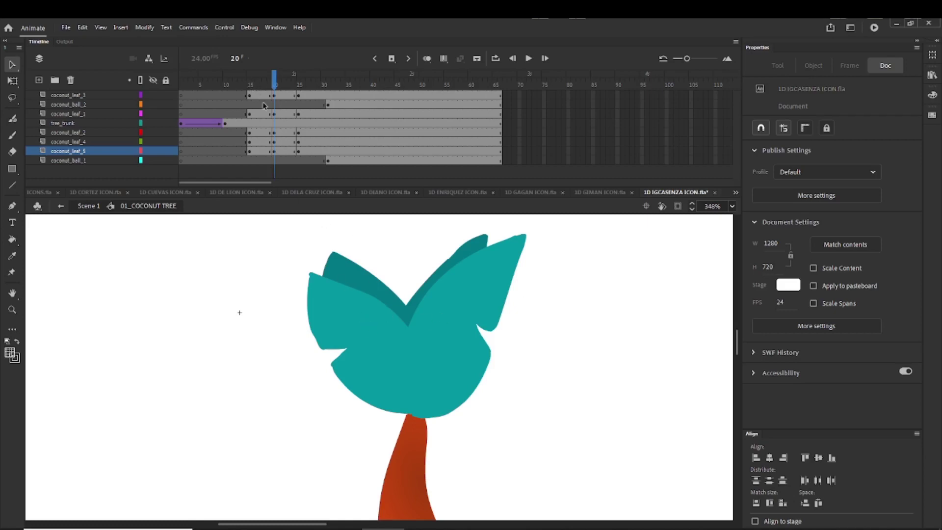
# Step: Shrink all five leaves together in the span starting at frame 15 to about 29 × 30 px
pyautogui.click(250, 86)
pyautogui.click(274, 87)
pyautogui.click(299, 86)
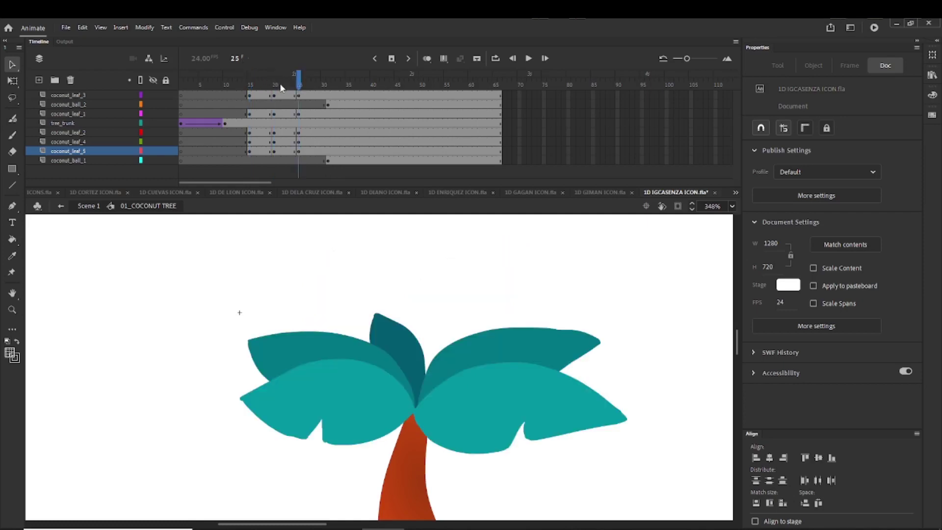
pyautogui.moveTo(274, 87); pyautogui.dragTo(255, 86)
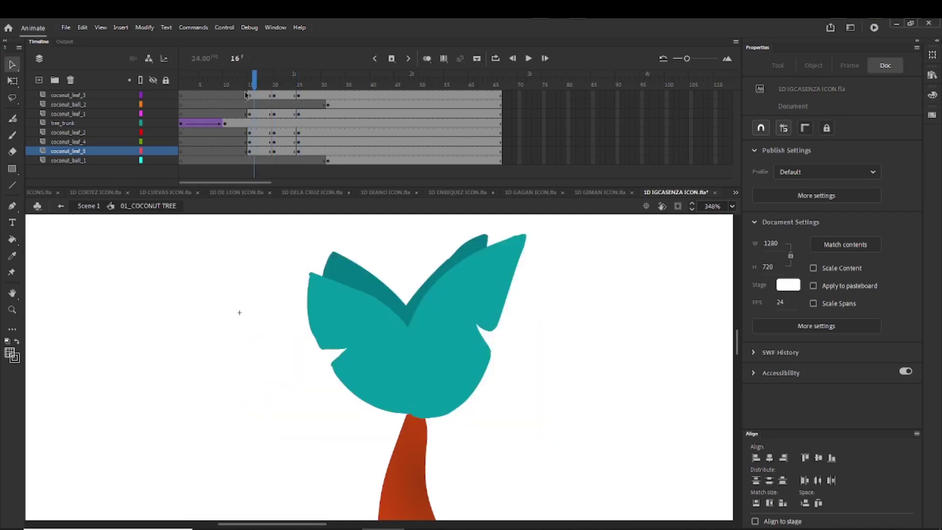
pyautogui.moveTo(267, 244); pyautogui.dragTo(562, 322)
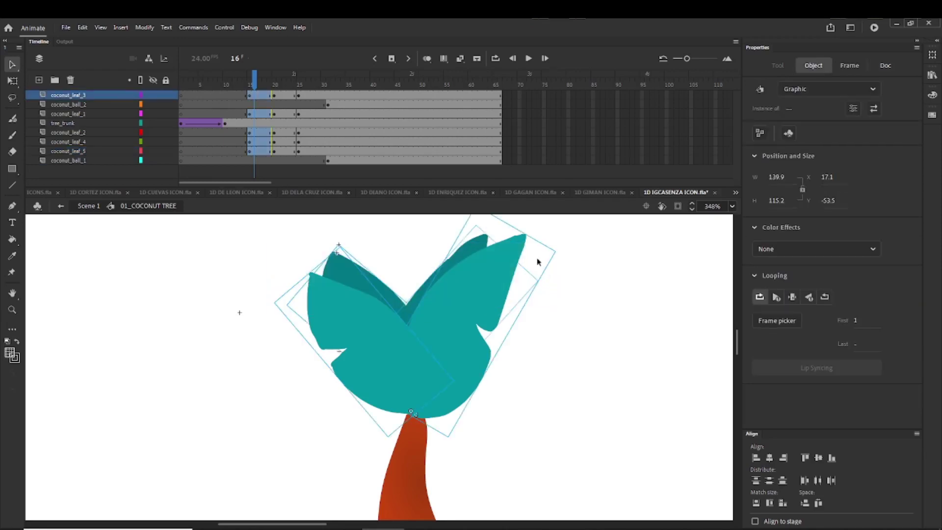
pyautogui.press('q')
pyautogui.scroll(2, 546, 270)
pyautogui.moveTo(568, 252); pyautogui.dragTo(451, 344)
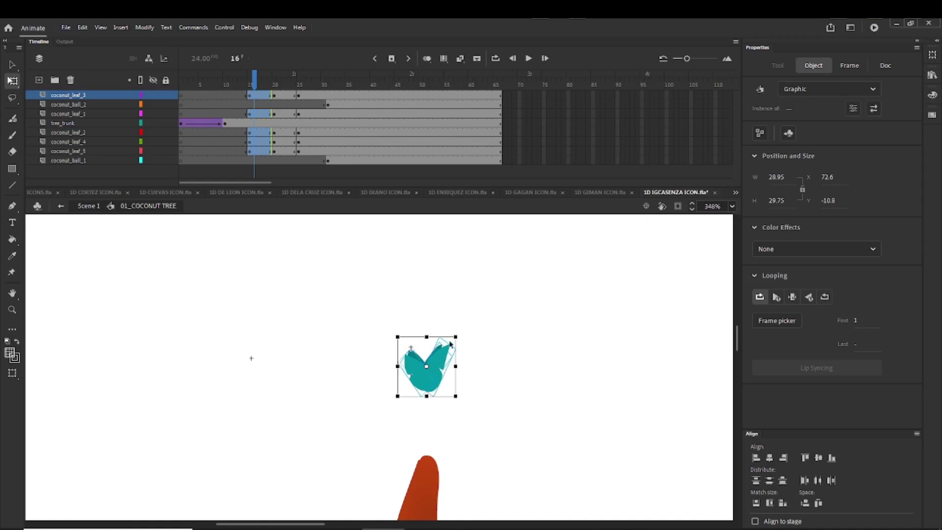
# Step: Place the shrunken leaf cluster on the trunk's tip and scrub through the leaf poses up to frame 25
pyautogui.press('v')
pyautogui.moveTo(430, 387); pyautogui.dragTo(429, 465)
pyautogui.click(331, 455)
pyautogui.moveTo(324, 384); pyautogui.dragTo(293, 369)
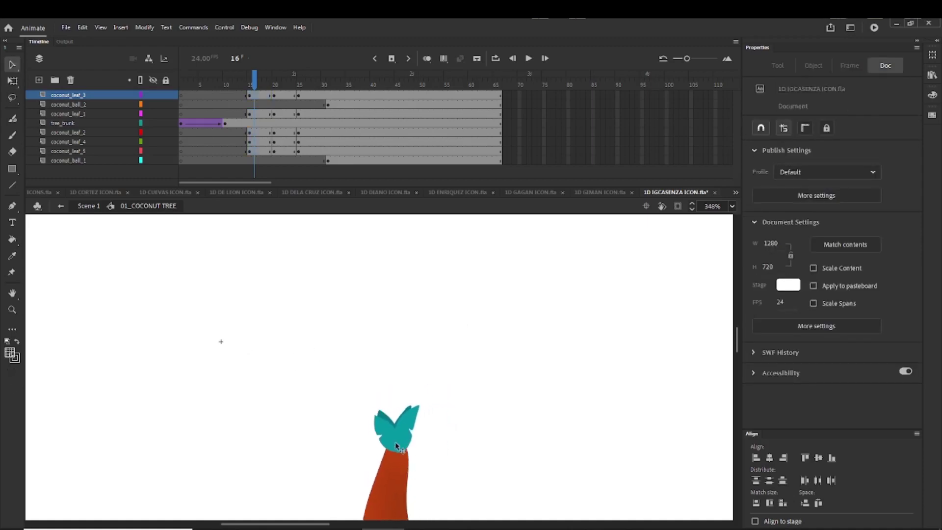
pyautogui.click(275, 88)
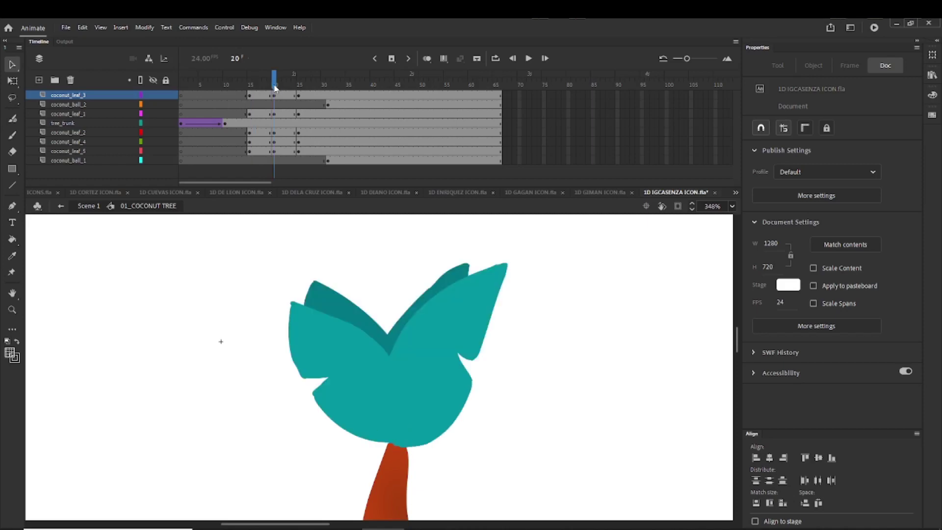
pyautogui.click(302, 86)
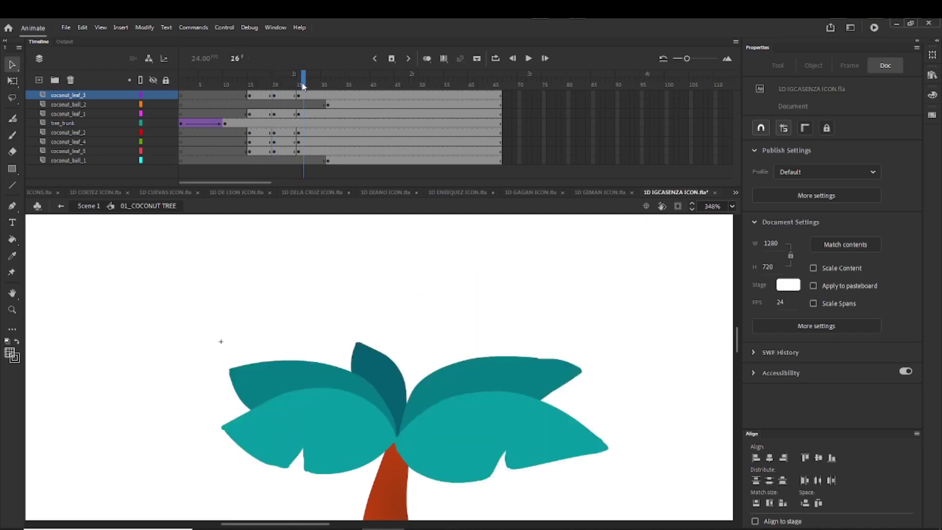
pyautogui.moveTo(233, 83); pyautogui.dragTo(301, 63)
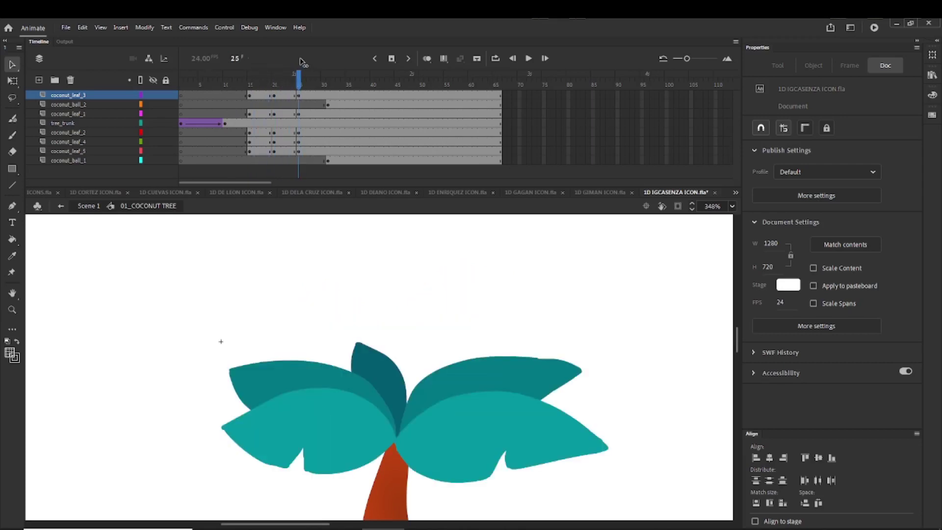
# Step: Add keyframes at frame 29 on all five leaf layers and at frame 33 on coconut_leaf_2, 3, 4 and 5
pyautogui.click(319, 96)
pyautogui.click(316, 114)
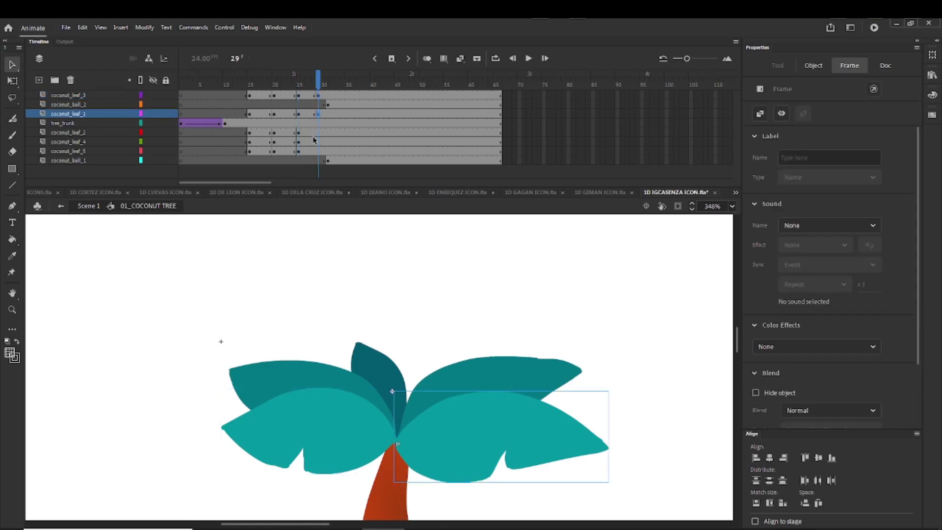
pyautogui.click(318, 155)
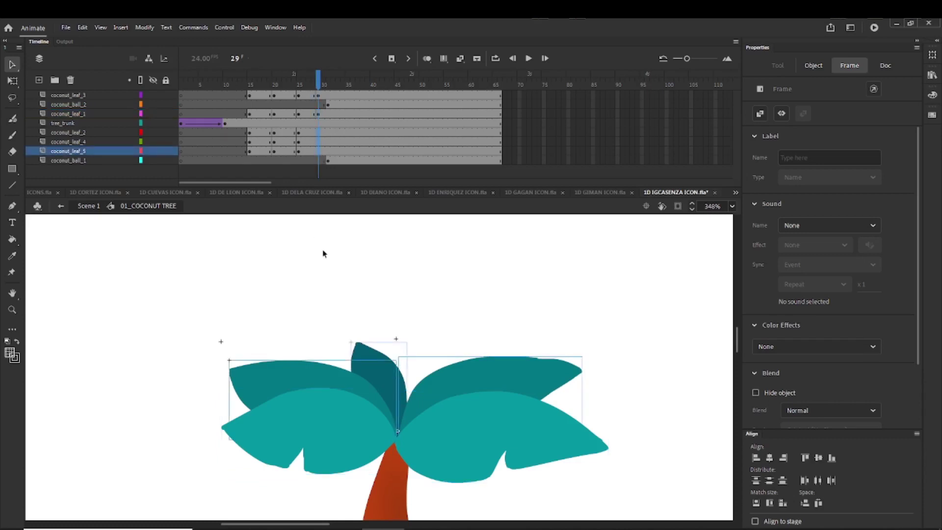
pyautogui.click(334, 241)
pyautogui.moveTo(338, 132); pyautogui.dragTo(338, 150)
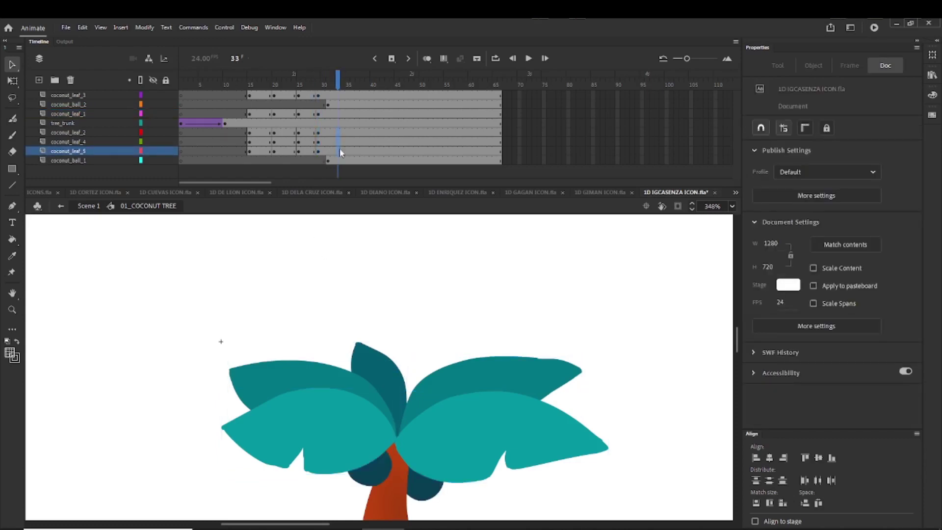
pyautogui.click(337, 95)
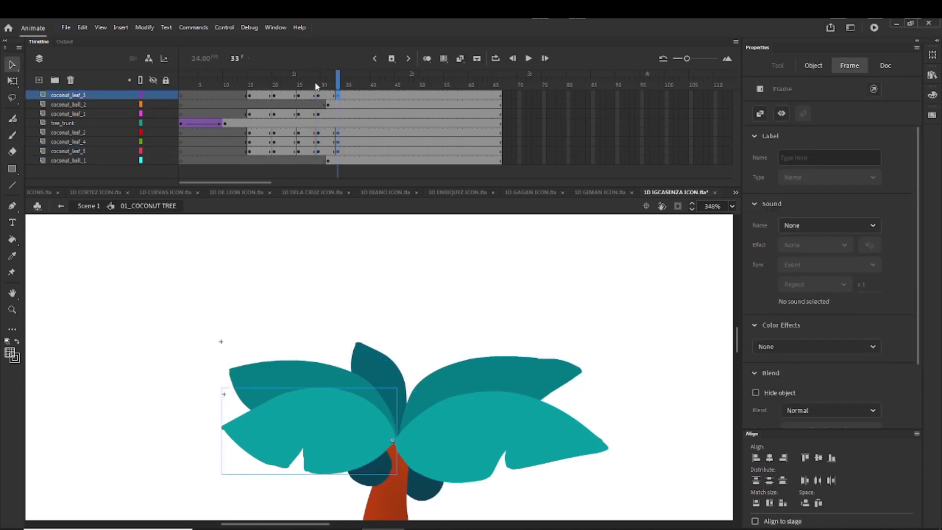
# Step: At frame 25, rotate coconut_leaf_3 and coconut_leaf_4 downward around their bases and lower the centre leaf's tip
pyautogui.click(317, 81)
pyautogui.scroll(-2, 352, 271)
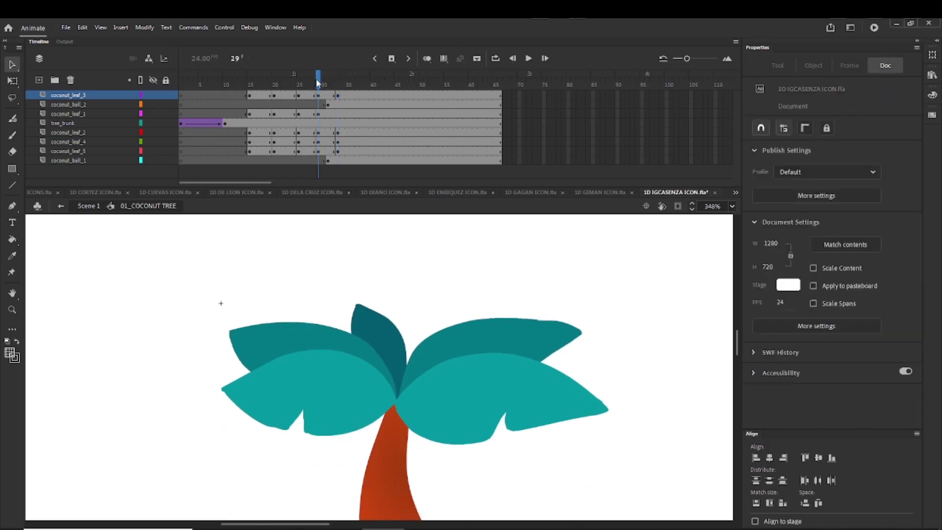
pyautogui.hotkey('ctrl', 'a')
pyautogui.click(300, 84)
pyautogui.click(226, 392)
pyautogui.press('q')
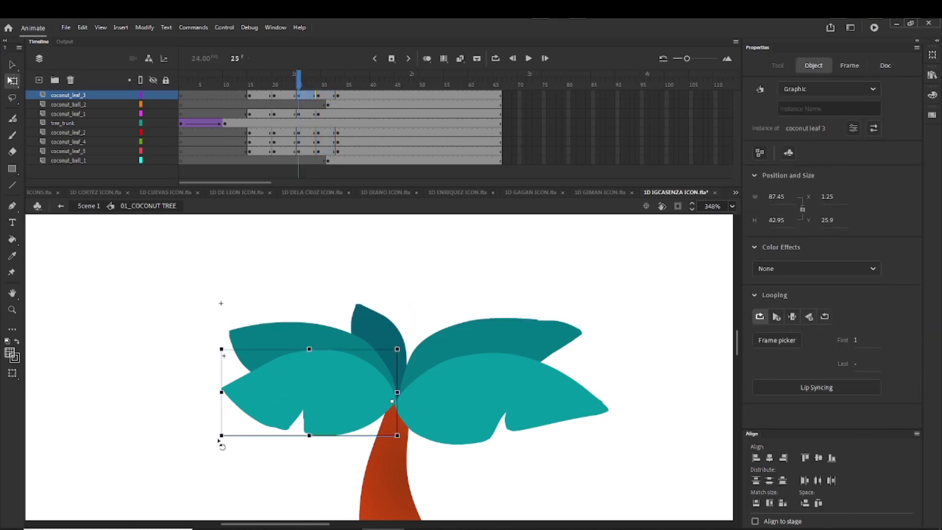
pyautogui.moveTo(219, 443); pyautogui.dragTo(225, 476)
pyautogui.click(247, 357)
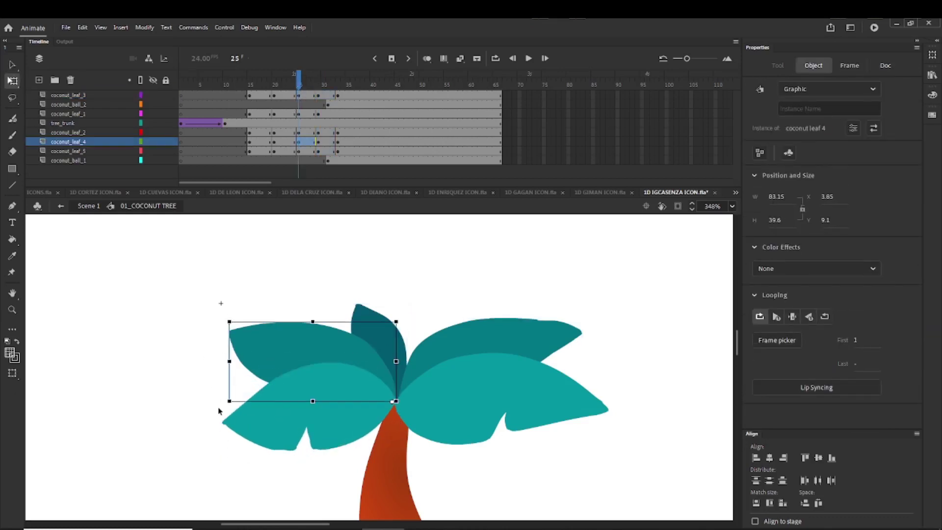
pyautogui.moveTo(227, 411); pyautogui.dragTo(233, 444)
pyautogui.click(367, 313)
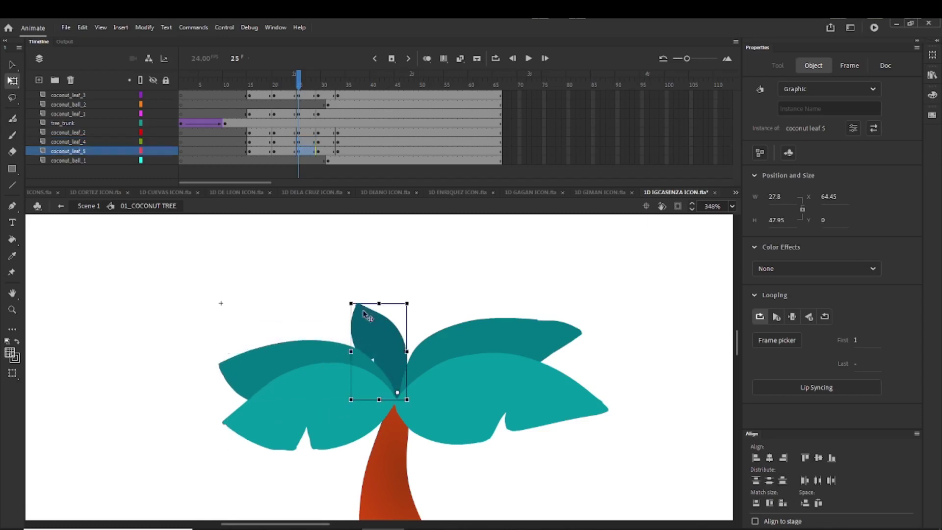
pyautogui.moveTo(350, 316); pyautogui.dragTo(378, 325)
# Step: At frame 25, rotate the two right-hand leaves of the tree downward around their bases
pyautogui.click(460, 305)
pyautogui.click(520, 334)
pyautogui.moveTo(585, 322); pyautogui.dragTo(587, 404)
pyautogui.click(609, 400)
pyautogui.moveTo(619, 362); pyautogui.dragTo(619, 417)
pyautogui.click(519, 305)
pyautogui.press('v')
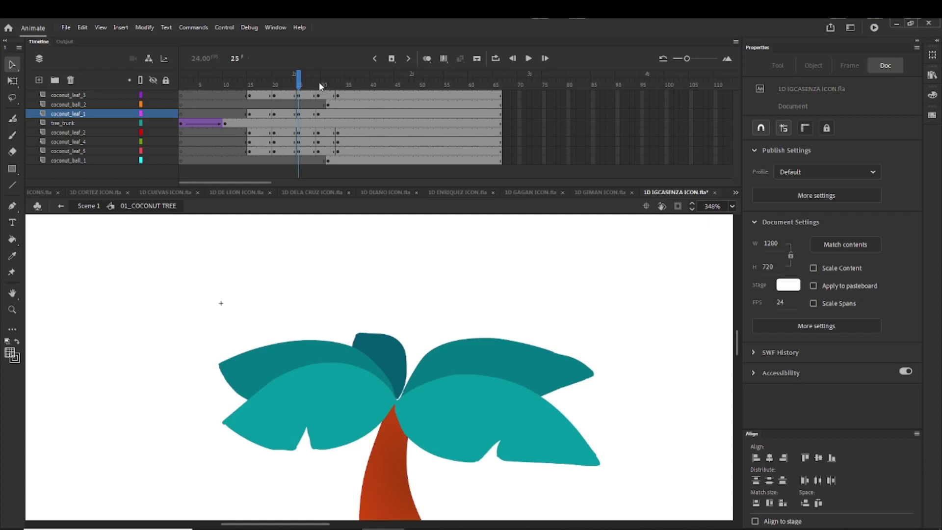
# Step: At frame 29, rotate the two left-hand leaves of the tree, coconut_leaf_4 and the one below it, slightly upward around their bases
pyautogui.click(320, 87)
pyautogui.click(273, 347)
pyautogui.press('q')
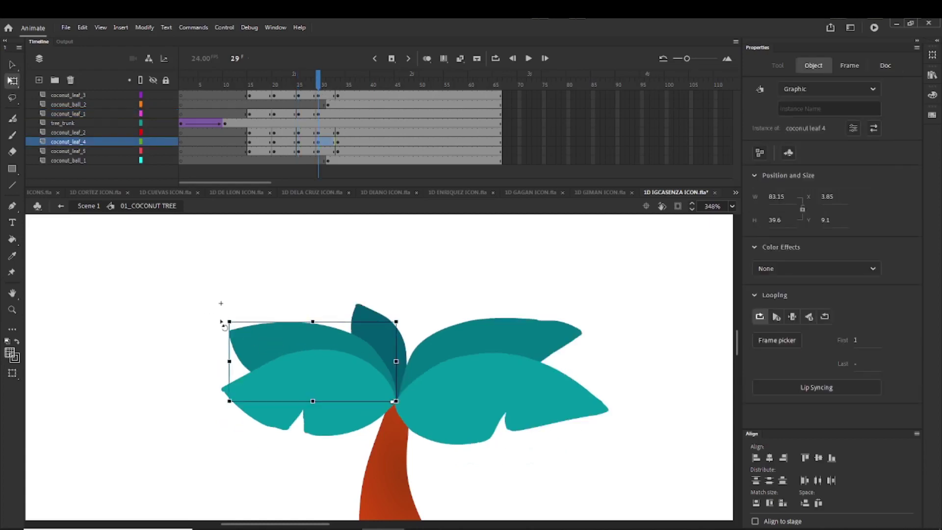
pyautogui.moveTo(222, 323); pyautogui.dragTo(221, 309)
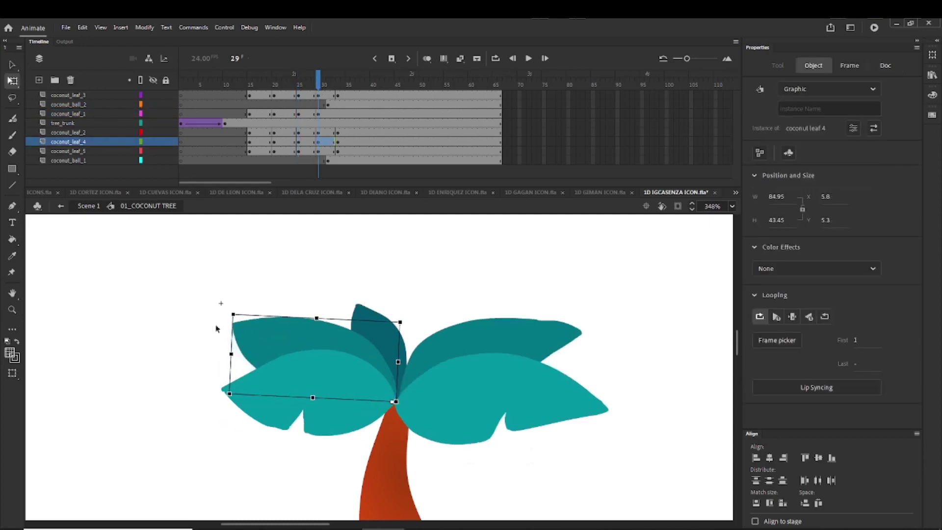
pyautogui.click(278, 421)
pyautogui.moveTo(219, 442); pyautogui.dragTo(211, 432)
# Step: At frame 29, rotate coconut_leaf_1 and coconut_leaf_2 slightly upward around their bases and turn the centre leaf coconut_leaf_5 slightly clockwise
pyautogui.click(584, 411)
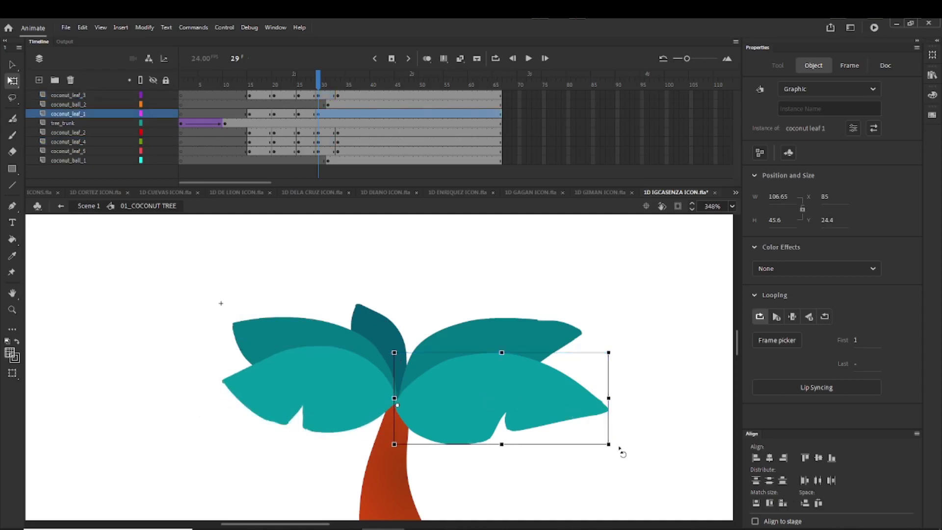
pyautogui.moveTo(620, 448); pyautogui.dragTo(621, 441)
pyautogui.click(562, 337)
pyautogui.moveTo(590, 317); pyautogui.dragTo(589, 310)
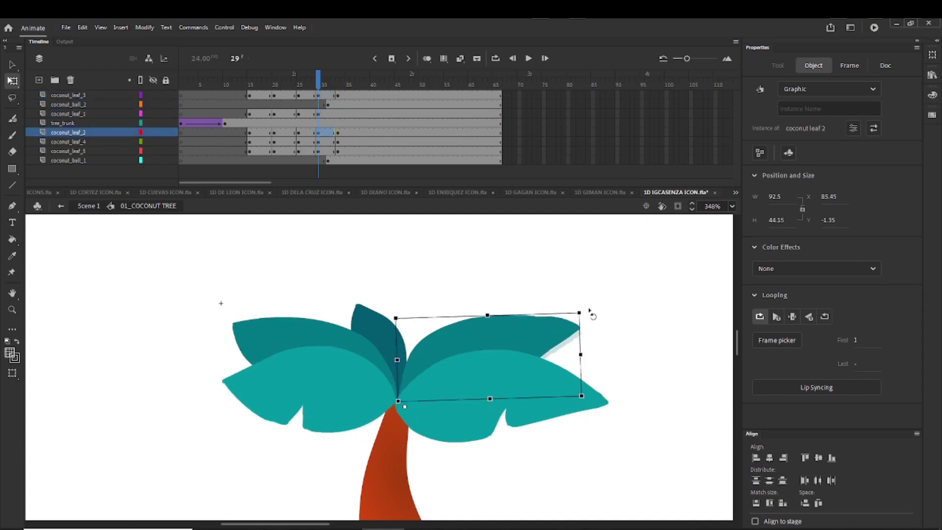
pyautogui.click(372, 319)
pyautogui.moveTo(350, 307); pyautogui.dragTo(347, 295)
pyautogui.click(330, 258)
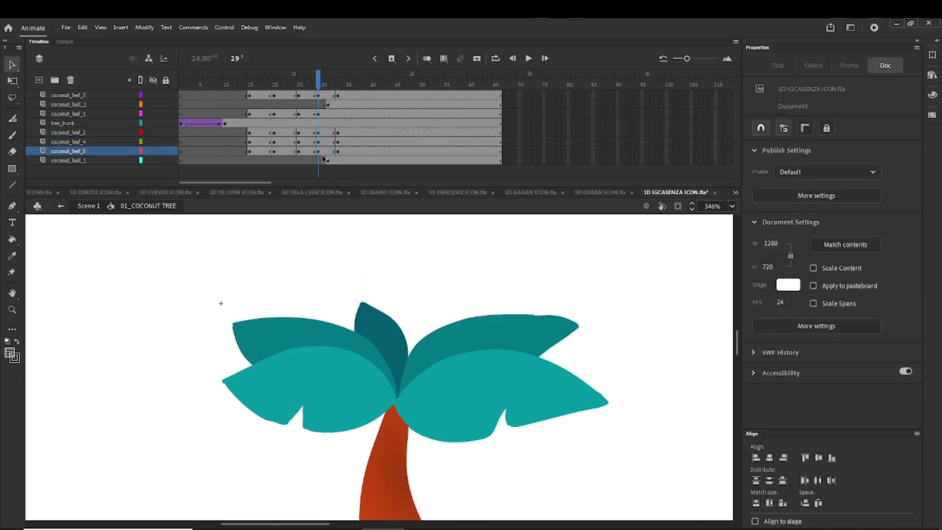
# Step: Scrub to frame 33, add a keyframe there on coconut_leaf_1, and compare it with that leaf's earlier poses
pyautogui.moveTo(228, 80); pyautogui.dragTo(340, 99)
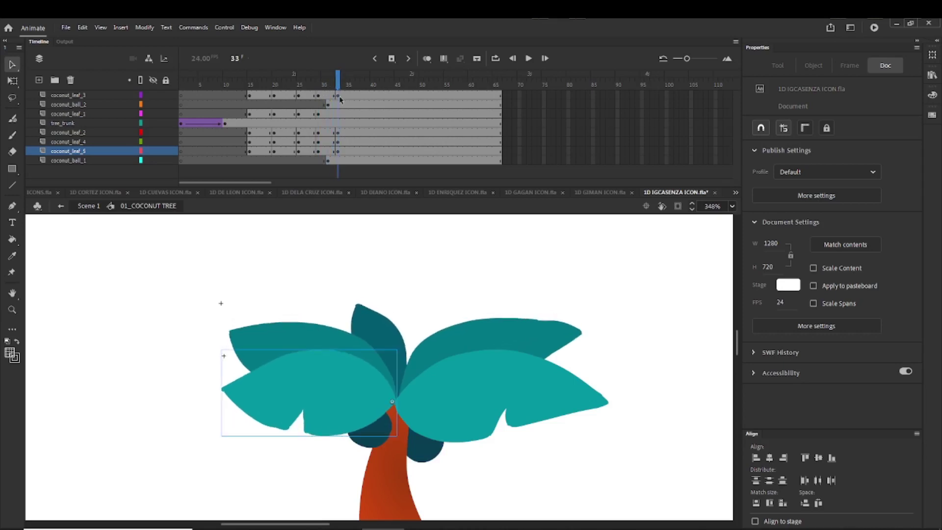
pyautogui.click(573, 415)
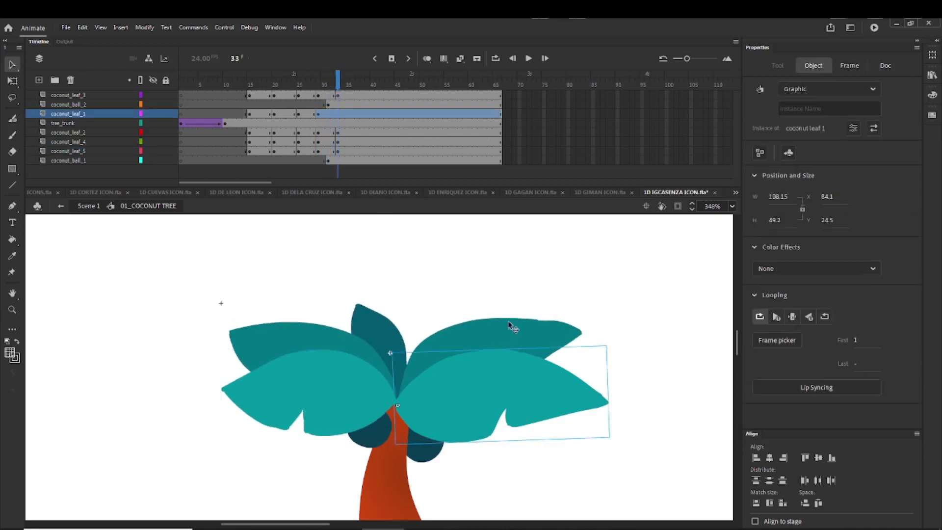
pyautogui.click(337, 115)
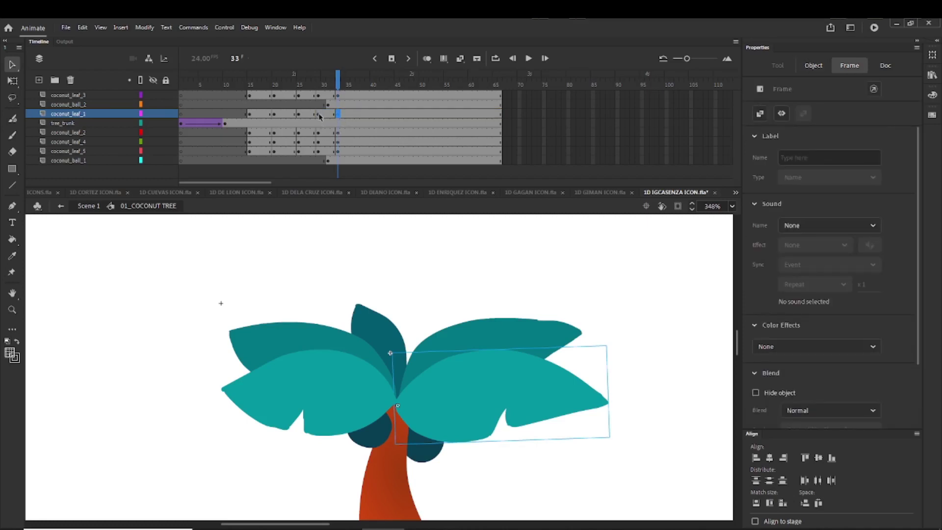
pyautogui.click(319, 115)
pyautogui.click(304, 115)
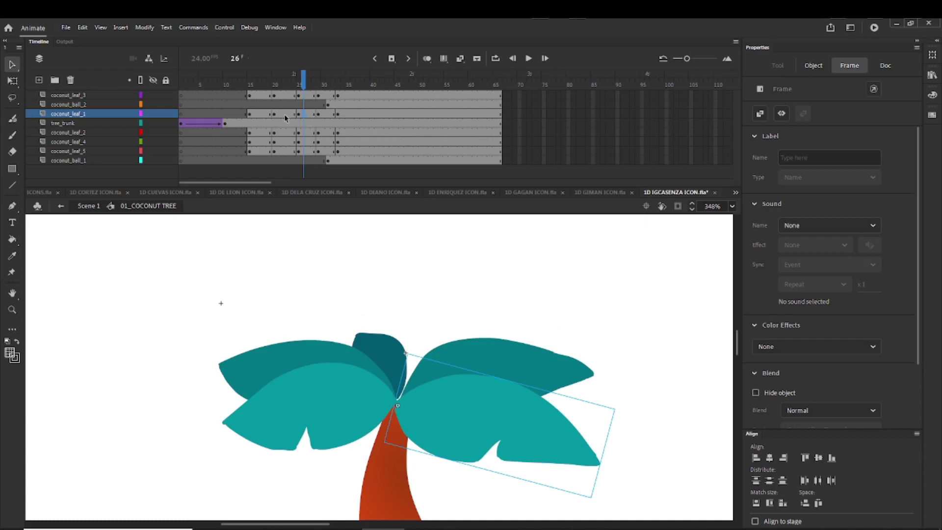
pyautogui.click(284, 116)
# Step: Try to rotate coconut_leaf_1 slightly downward around its base at frame 29
pyautogui.click(318, 115)
pyautogui.click(578, 399)
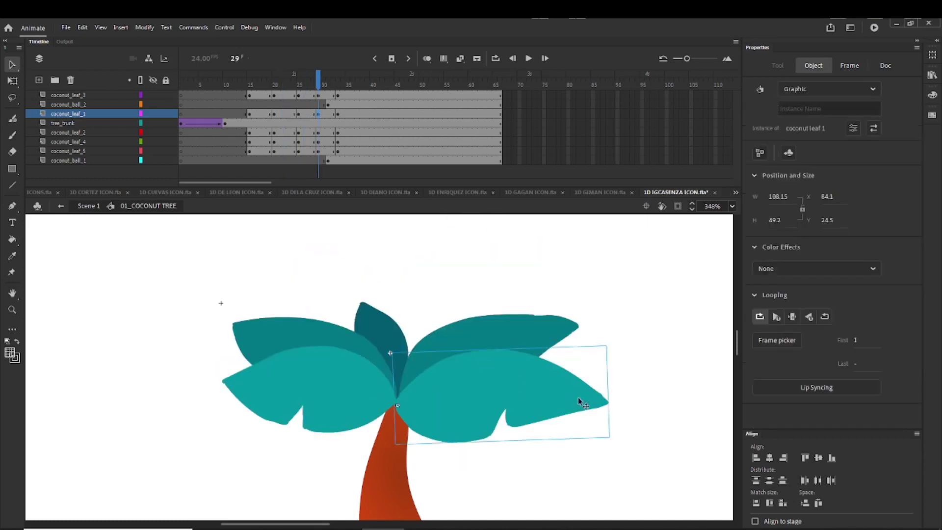
pyautogui.press('q')
pyautogui.moveTo(618, 446); pyautogui.dragTo(619, 469)
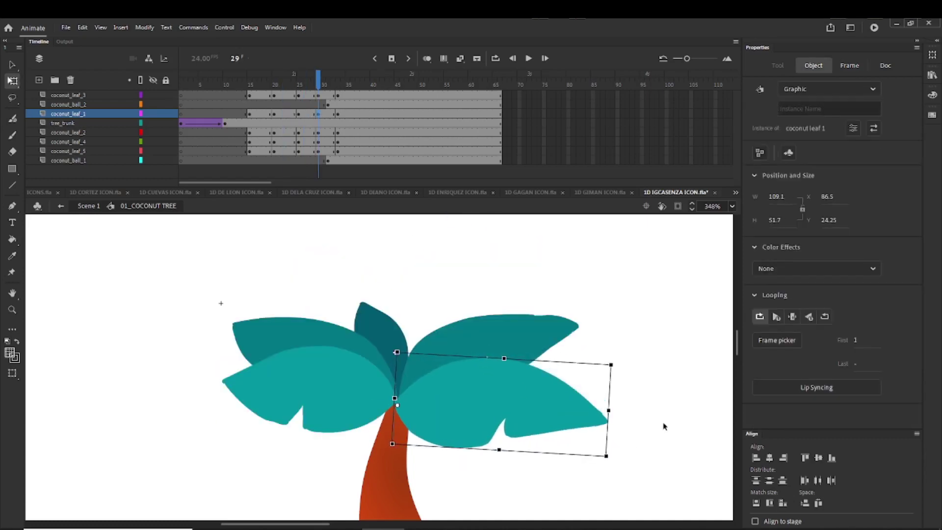
pyautogui.press('v')
pyautogui.hotkey('ctrl', 'z')
pyautogui.press('q')
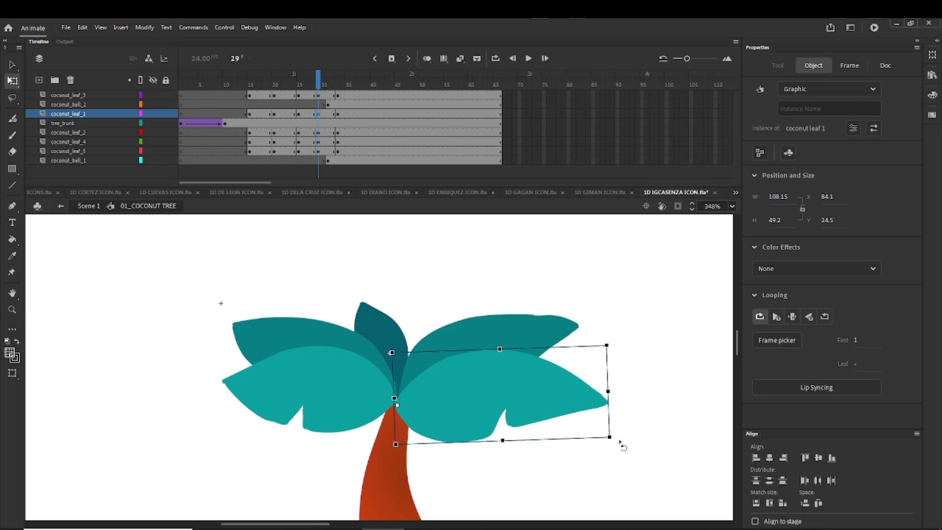
pyautogui.moveTo(618, 445); pyautogui.dragTo(620, 455)
pyautogui.click(653, 426)
pyautogui.press('v')
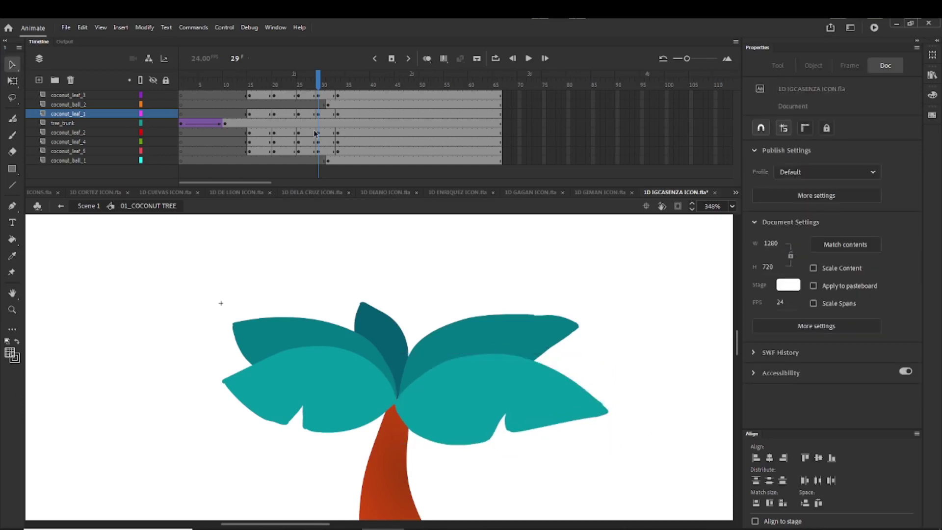
pyautogui.moveTo(322, 79); pyautogui.dragTo(339, 92)
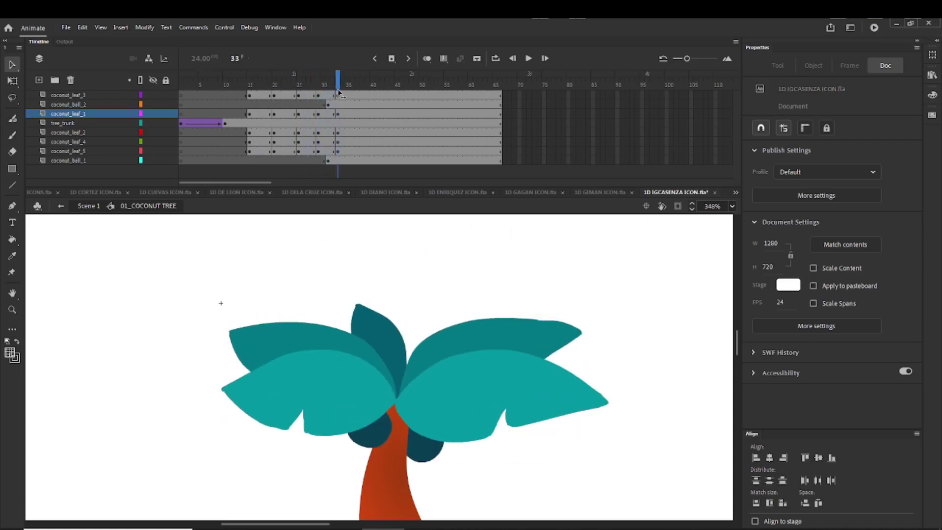
pyautogui.hotkey('ctrl', 'z')
pyautogui.hotkey('ctrl', 'z')
pyautogui.hotkey('ctrl', 'z')
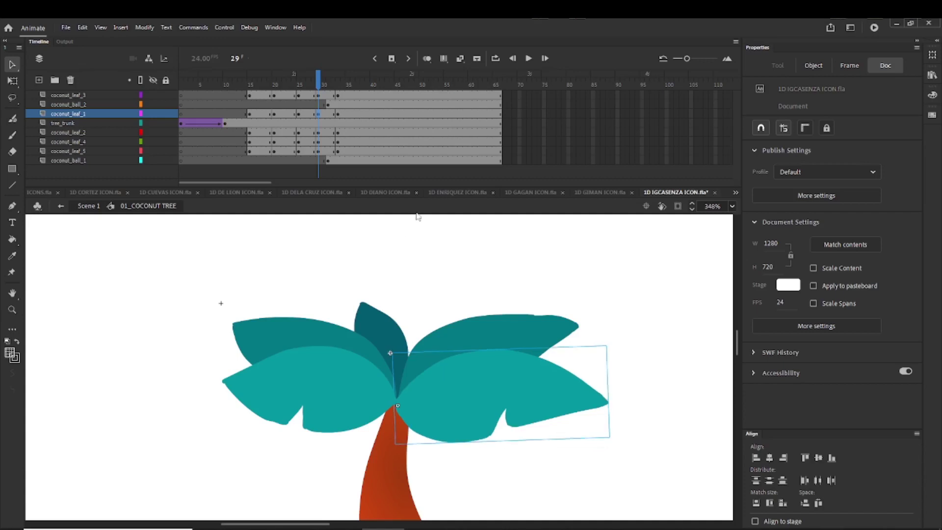
# Step: At frame 33, rotate coconut_leaf_1 slightly downward around its base and scrub through the leaf motion
pyautogui.press('q')
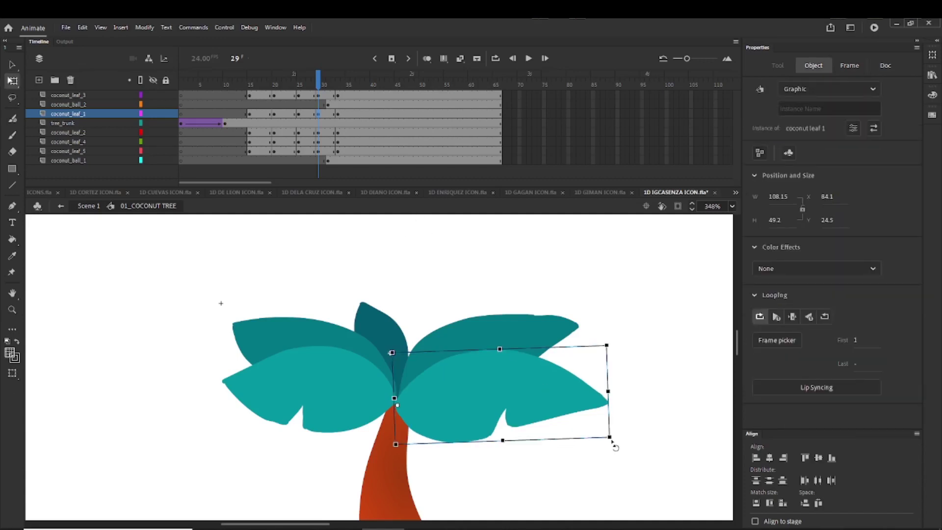
pyautogui.click(338, 114)
pyautogui.moveTo(619, 447); pyautogui.dragTo(618, 457)
pyautogui.click(645, 435)
pyautogui.press('v')
pyautogui.moveTo(222, 86); pyautogui.dragTo(399, 139)
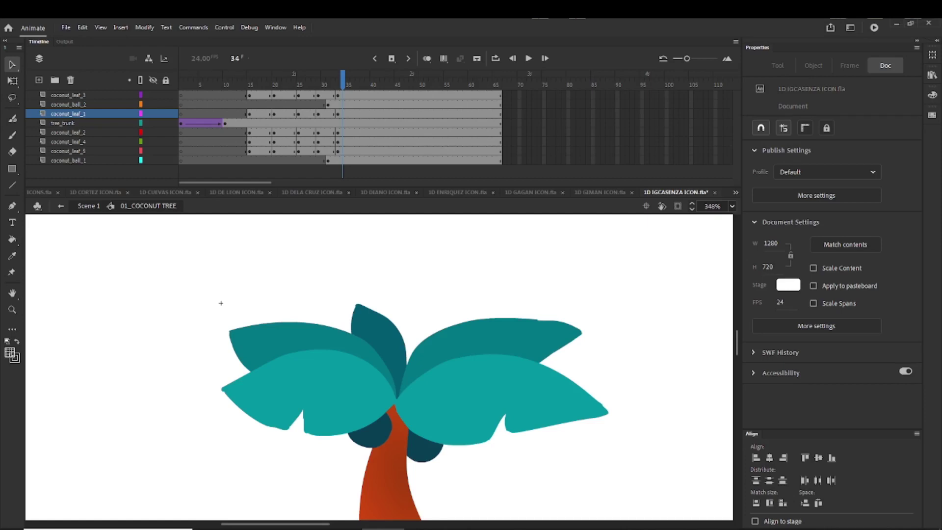
pyautogui.rightClick(373, 123)
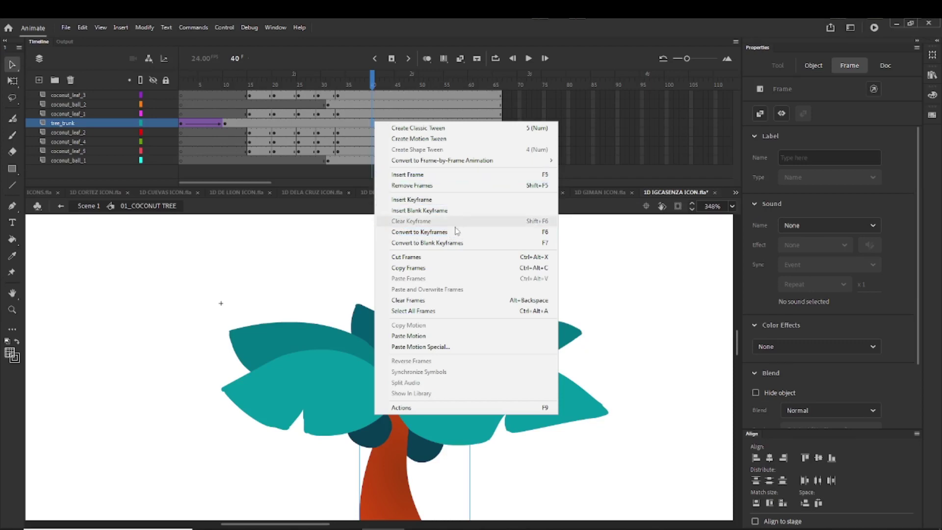
pyautogui.click(321, 282)
pyautogui.moveTo(230, 88); pyautogui.dragTo(340, 141)
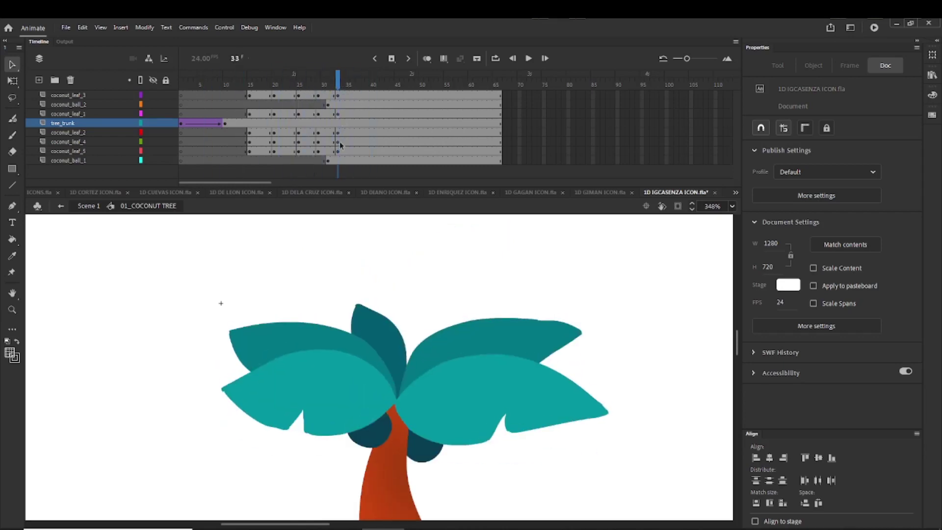
# Step: Move the starting keyframes of coconut_ball_1 and coconut_ball_2 to frame 38
pyautogui.click(382, 439)
pyautogui.keyDown('shift'); pyautogui.click(428, 458); pyautogui.keyUp('shift')
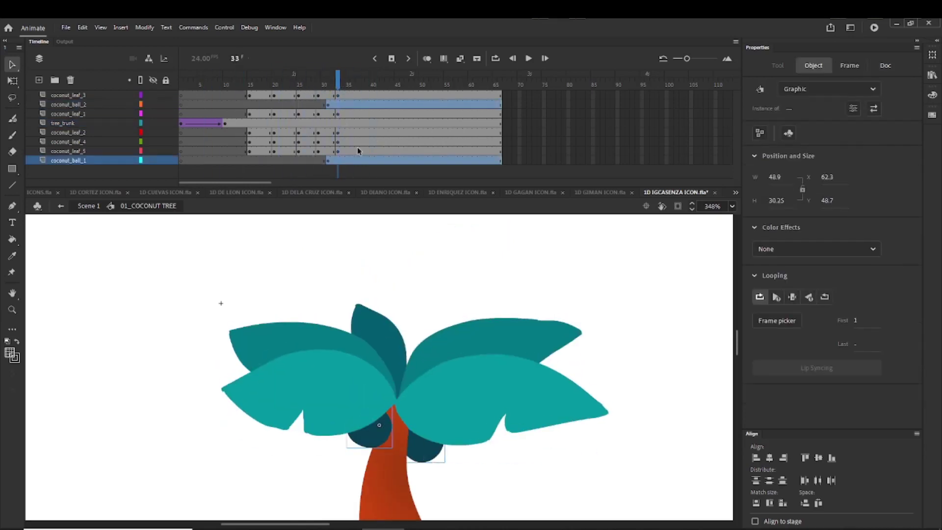
pyautogui.click(329, 161)
pyautogui.moveTo(329, 164); pyautogui.dragTo(362, 162)
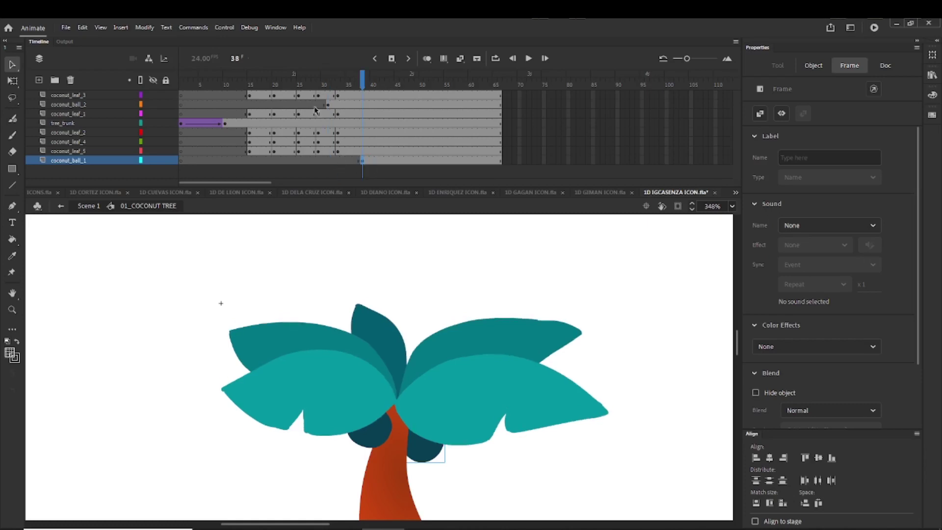
pyautogui.click(331, 105)
pyautogui.moveTo(330, 104); pyautogui.dragTo(361, 104)
# Step: Add keyframes at frame 53 on coconut_ball_2 and coconut_ball_1
pyautogui.click(411, 304)
pyautogui.moveTo(403, 321); pyautogui.dragTo(398, 286)
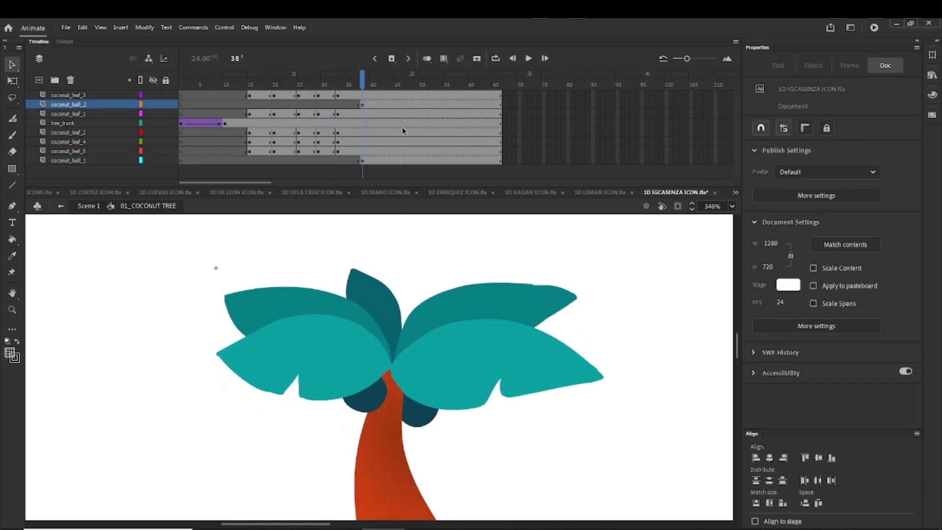
pyautogui.click(436, 105)
pyautogui.press('F6')
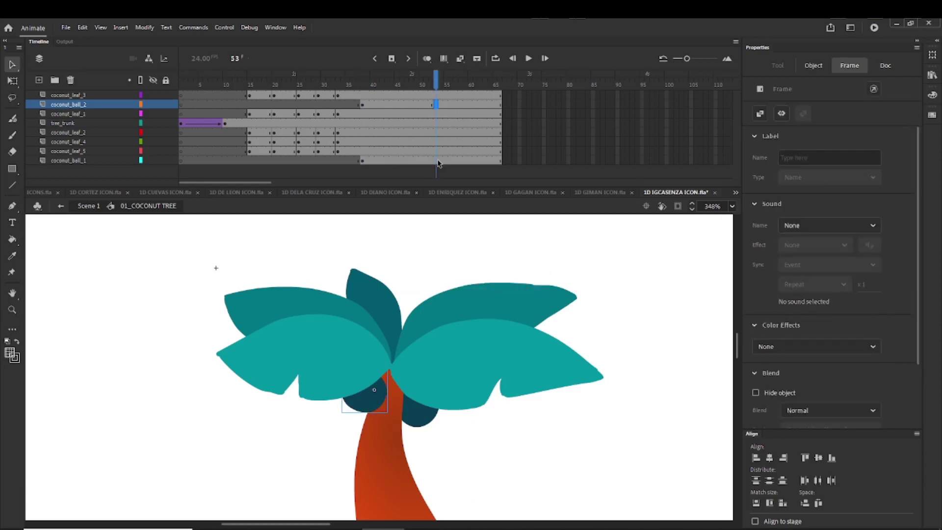
pyautogui.click(436, 161)
pyautogui.press('F6')
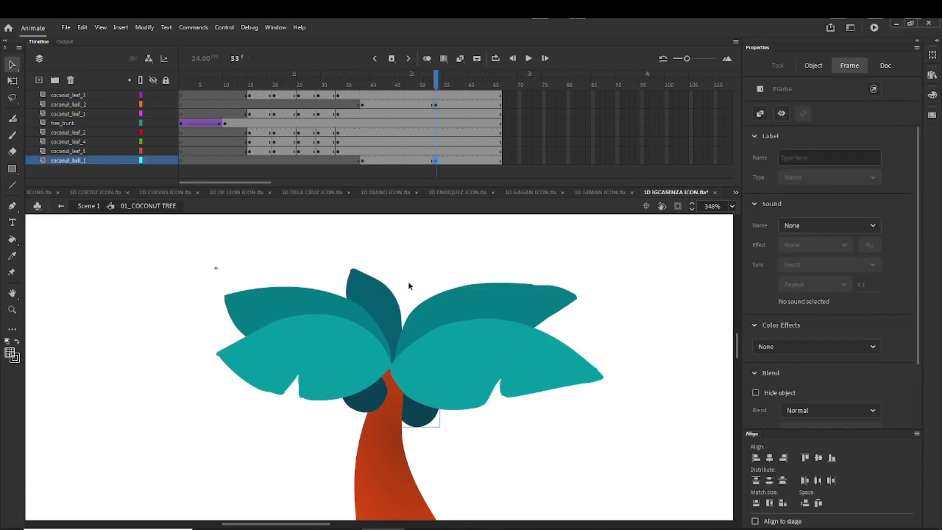
# Step: At frame 38, scale down both coconuts so they shrink toward the base of the leaves
pyautogui.click(364, 84)
pyautogui.press('q')
pyautogui.click(429, 429)
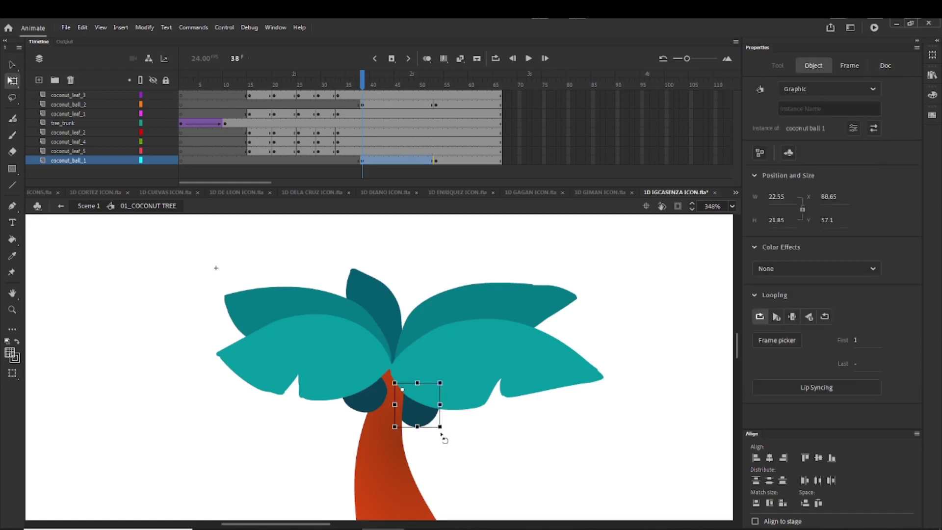
pyautogui.moveTo(440, 427); pyautogui.dragTo(413, 400)
pyautogui.click(365, 401)
pyautogui.moveTo(341, 411); pyautogui.dragTo(372, 391)
pyautogui.press('v')
# Step: Add keyframes at frames 57, 61 and 65 on both coconut_ball_2 and coconut_ball_1
pyautogui.moveTo(362, 77); pyautogui.dragTo(454, 90)
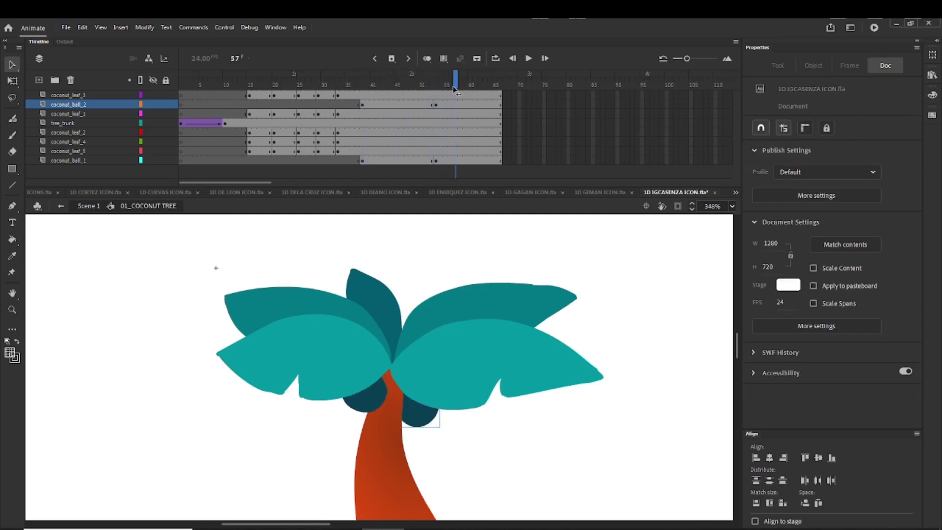
pyautogui.click(455, 104)
pyautogui.press('F6')
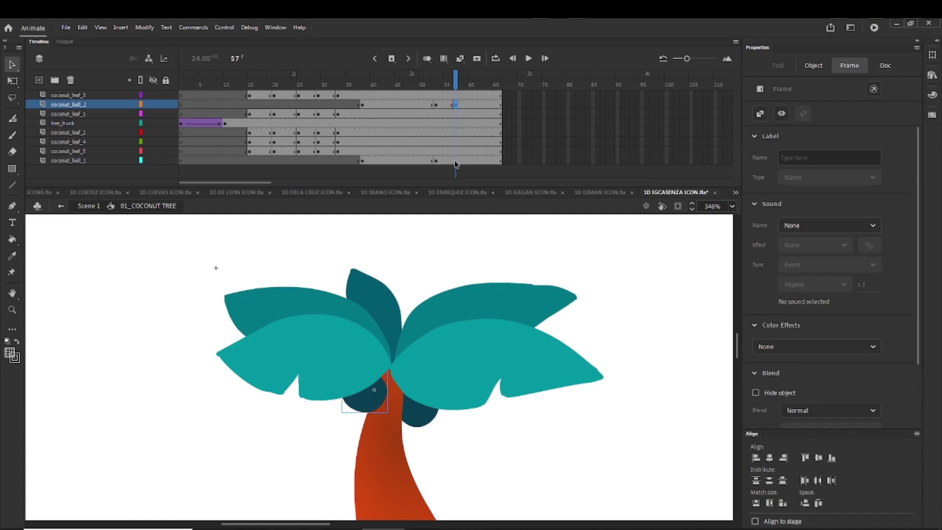
pyautogui.click(456, 160)
pyautogui.press('F6')
pyautogui.click(474, 105)
pyautogui.press('F6')
pyautogui.click(475, 160)
pyautogui.press('F6')
pyautogui.click(494, 161)
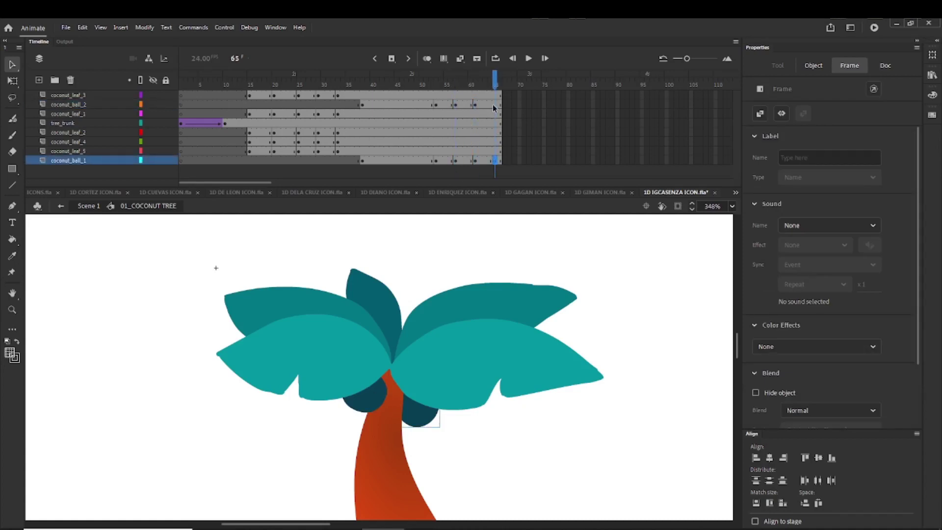
pyautogui.click(494, 104)
# Step: At frame 57, rotate coconut_ball_2 slightly counterclockwise and coconut_ball_1 slightly clockwise so both coconuts swing toward the trunk
pyautogui.click(454, 84)
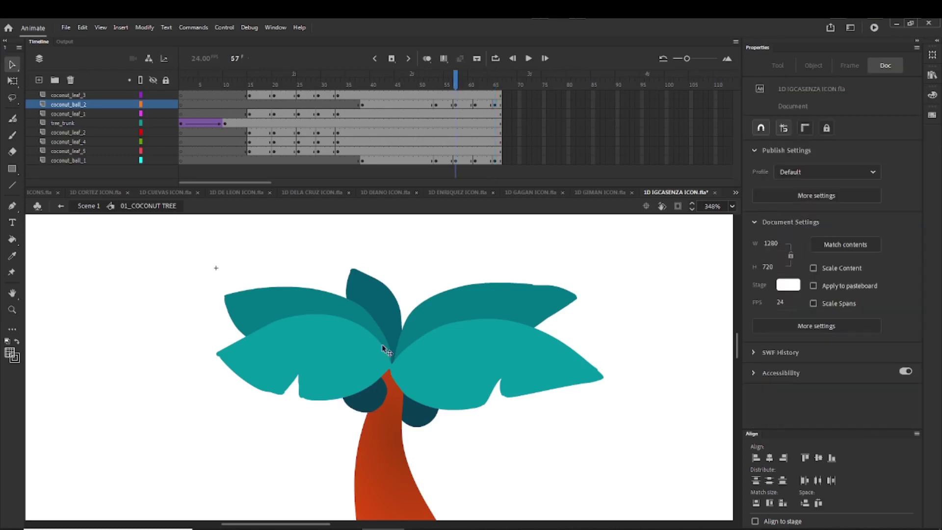
pyautogui.keyDown('ctrl'); pyautogui.click(376, 402); pyautogui.keyUp('ctrl')
pyautogui.click(362, 369)
pyautogui.press('q')
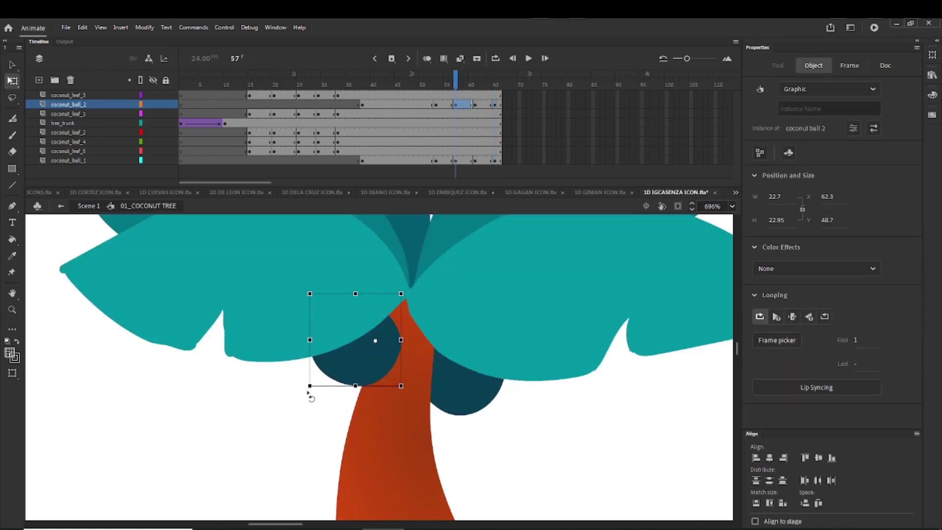
pyautogui.moveTo(307, 391); pyautogui.dragTo(321, 400)
pyautogui.click(456, 409)
pyautogui.click(421, 434)
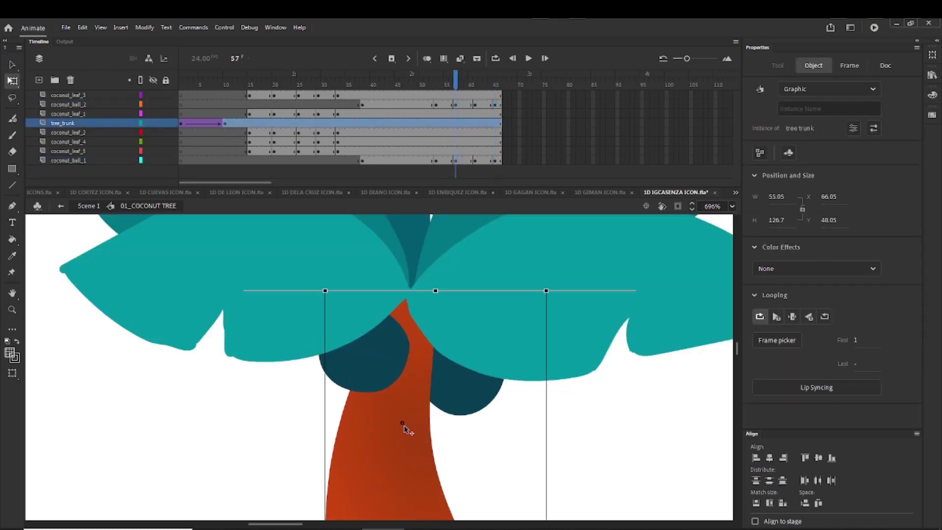
pyautogui.click(456, 412)
pyautogui.moveTo(417, 425); pyautogui.dragTo(410, 418)
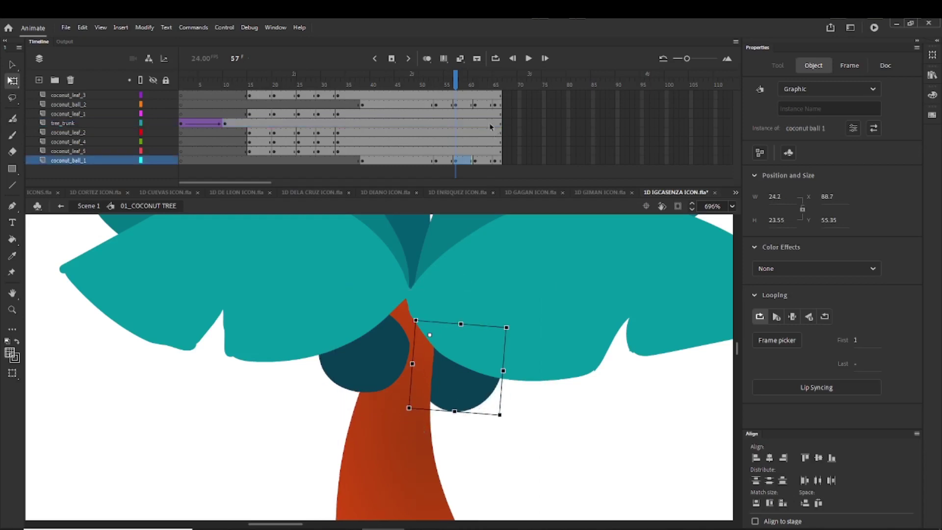
# Step: At frame 61, rotate coconut_ball_1 slightly counterclockwise and coconut_ball_2 slightly clockwise so both coconuts swing away from the trunk
pyautogui.click(476, 84)
pyautogui.click(466, 378)
pyautogui.moveTo(513, 422); pyautogui.dragTo(515, 409)
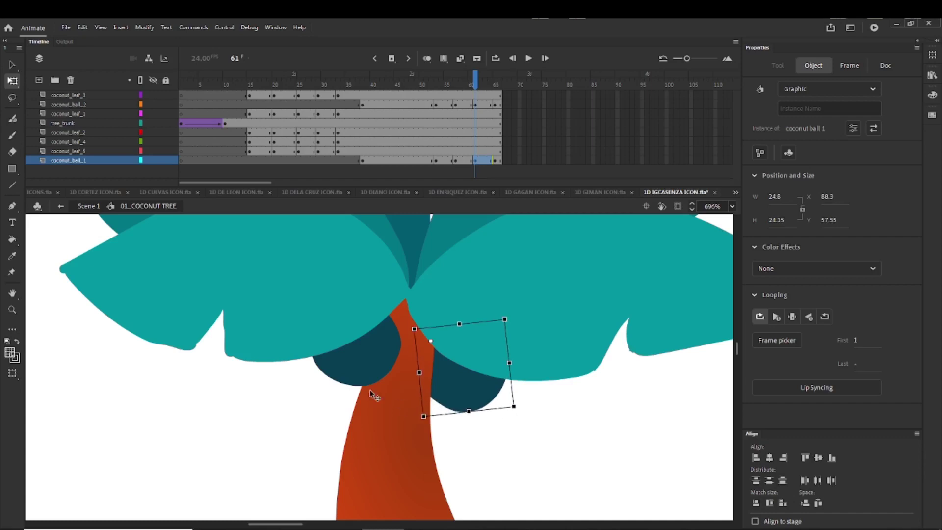
pyautogui.click(358, 386)
pyautogui.moveTo(310, 396); pyautogui.dragTo(299, 392)
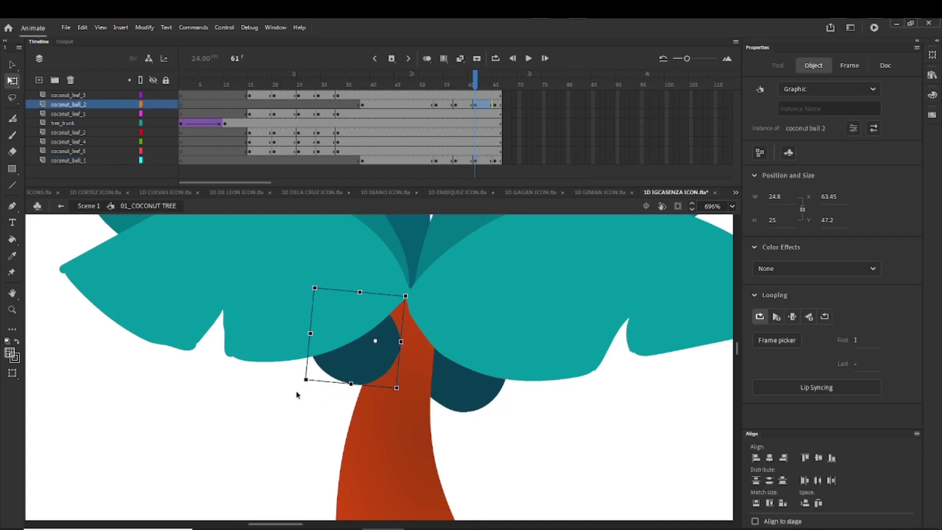
pyautogui.press('Escape')
pyautogui.press('v')
# Step: Scrub the tree animation back to frame 1 and bring the whole stage into view
pyautogui.moveTo(415, 86); pyautogui.dragTo(143, 103)
pyautogui.keyDown('ctrl'); pyautogui.keyDown('alt'); pyautogui.click(282, 313); pyautogui.keyUp('alt'); pyautogui.keyUp('ctrl')
pyautogui.keyDown('ctrl'); pyautogui.keyDown('alt'); pyautogui.click(282, 313); pyautogui.keyUp('alt'); pyautogui.keyUp('ctrl')
pyautogui.keyDown('ctrl'); pyautogui.keyDown('alt'); pyautogui.click(282, 313); pyautogui.keyUp('alt'); pyautogui.keyUp('ctrl')
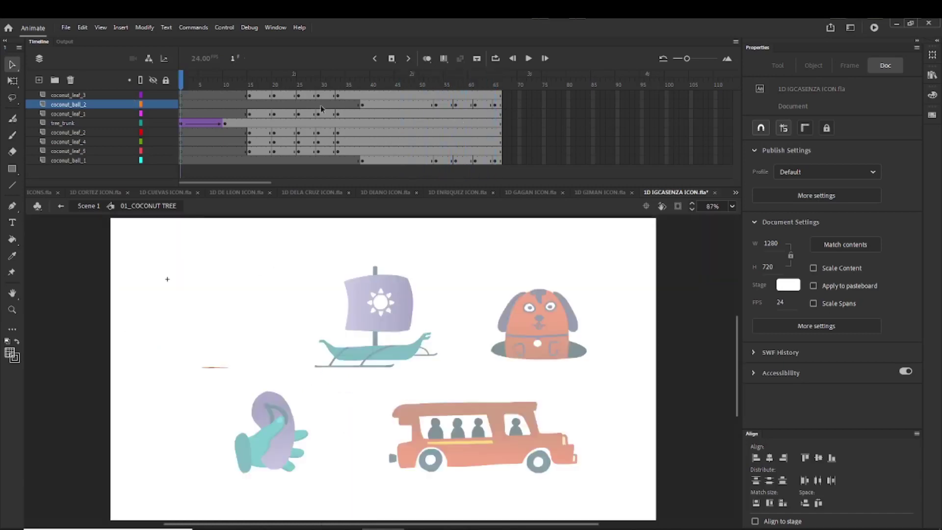
# Step: Create classic tweens between the unfolding keyframes on the coconut_leaf_3 and coconut_leaf_1 layers
pyautogui.press('Return')
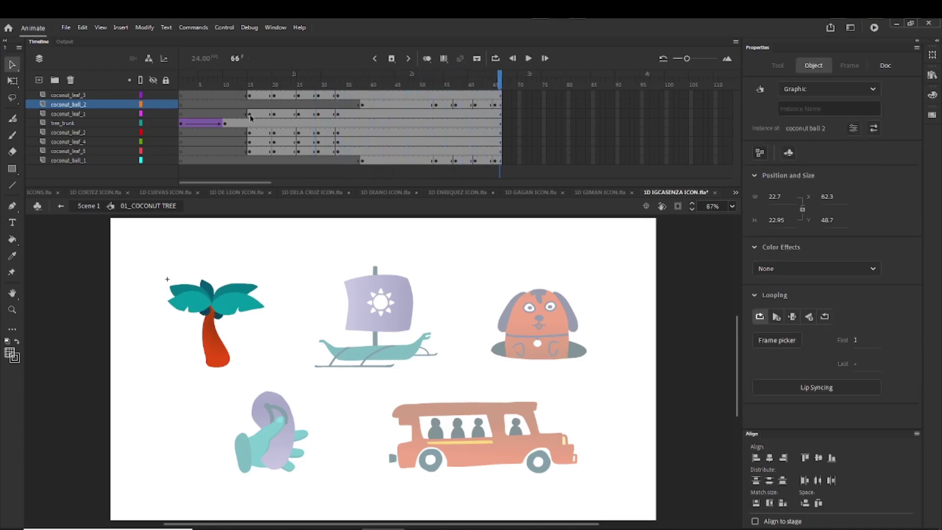
pyautogui.moveTo(268, 96); pyautogui.dragTo(323, 95)
pyautogui.rightClick(307, 94)
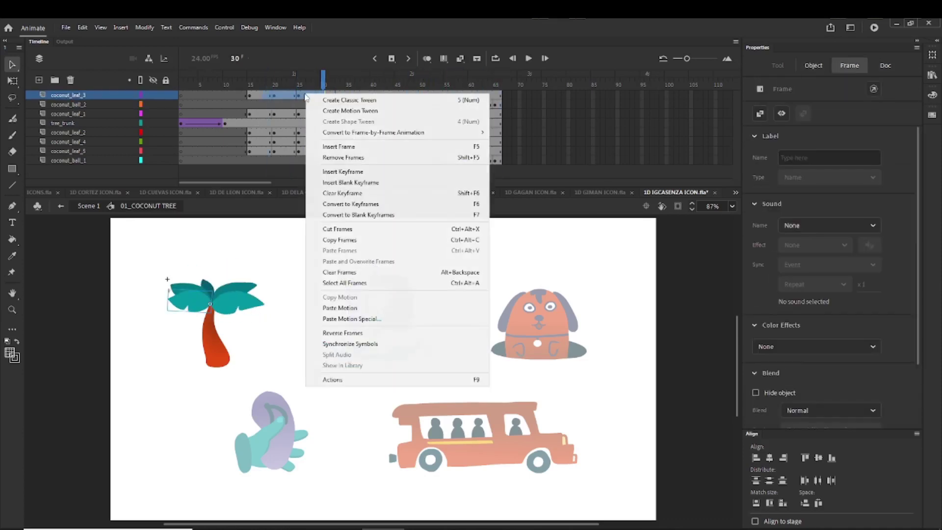
pyautogui.click(323, 101)
pyautogui.click(330, 113)
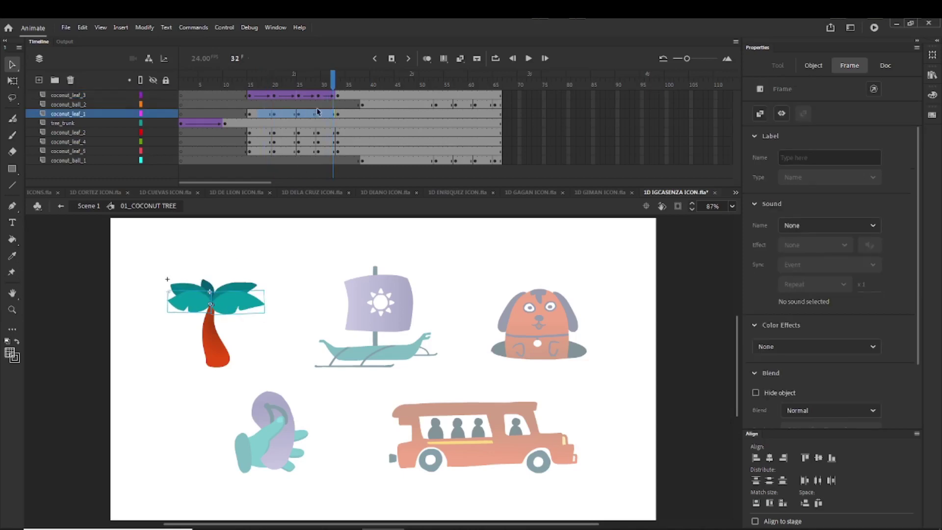
pyautogui.rightClick(314, 114)
pyautogui.click(327, 113)
pyautogui.rightClick(311, 115)
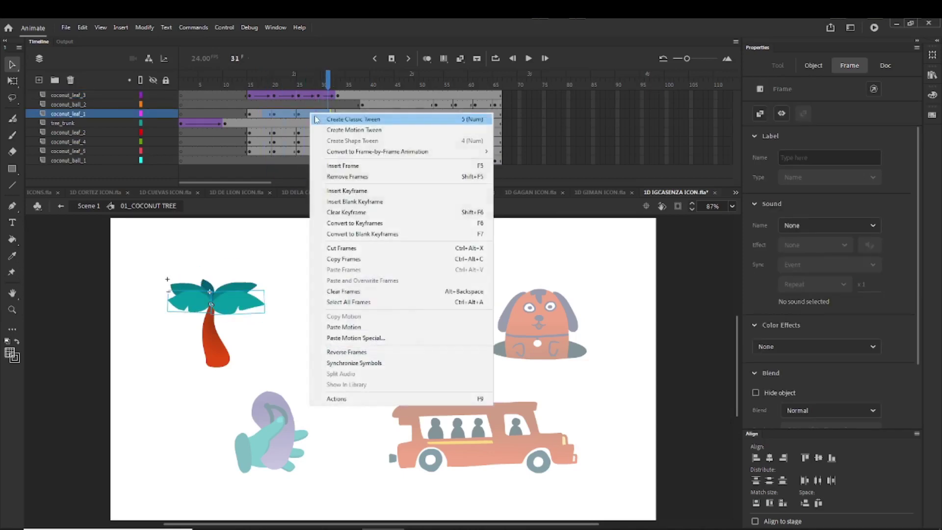
pyautogui.click(351, 117)
# Step: Create classic tweens between the unfolding keyframes on coconut_leaf_2, coconut_leaf_4 and coconut_leaf_5 together
pyautogui.moveTo(266, 133); pyautogui.dragTo(328, 150)
pyautogui.rightClick(315, 145)
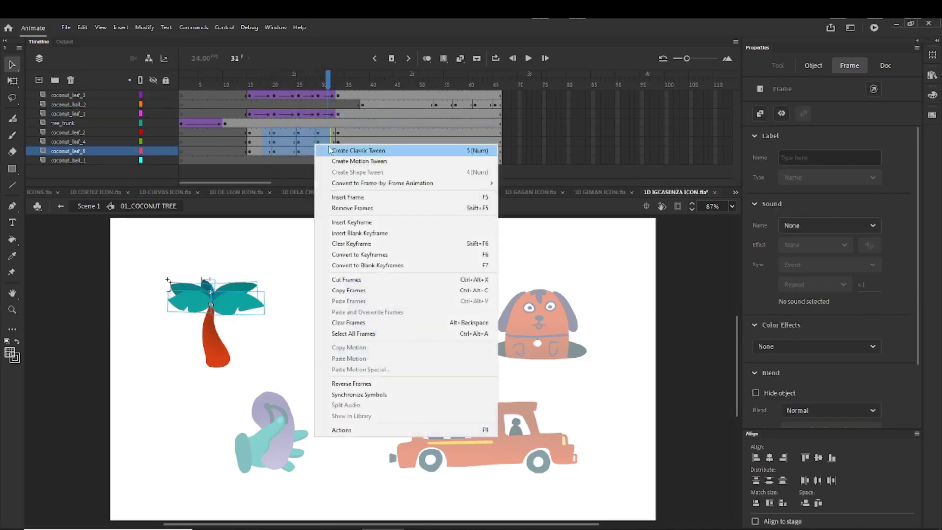
pyautogui.click(330, 149)
pyautogui.click(259, 270)
pyautogui.hotkey('ctrl', '=')
pyautogui.moveTo(270, 275); pyautogui.dragTo(299, 290)
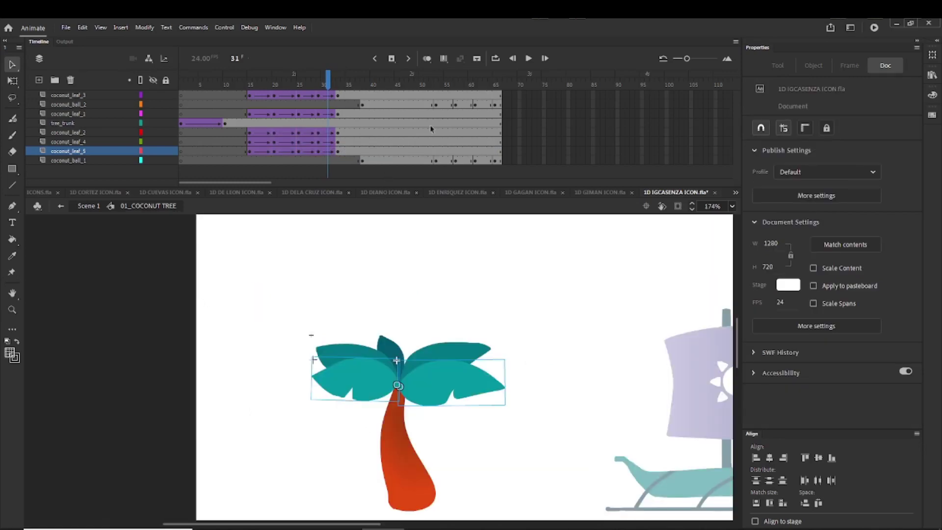
# Step: Create classic tweens across all the scaling and swinging keyframes on coconut_ball_2 and coconut_ball_1
pyautogui.rightClick(400, 105)
pyautogui.click(456, 113)
pyautogui.moveTo(395, 161); pyautogui.dragTo(490, 162)
pyautogui.rightClick(489, 162)
pyautogui.click(520, 166)
pyautogui.moveTo(445, 104); pyautogui.dragTo(493, 105)
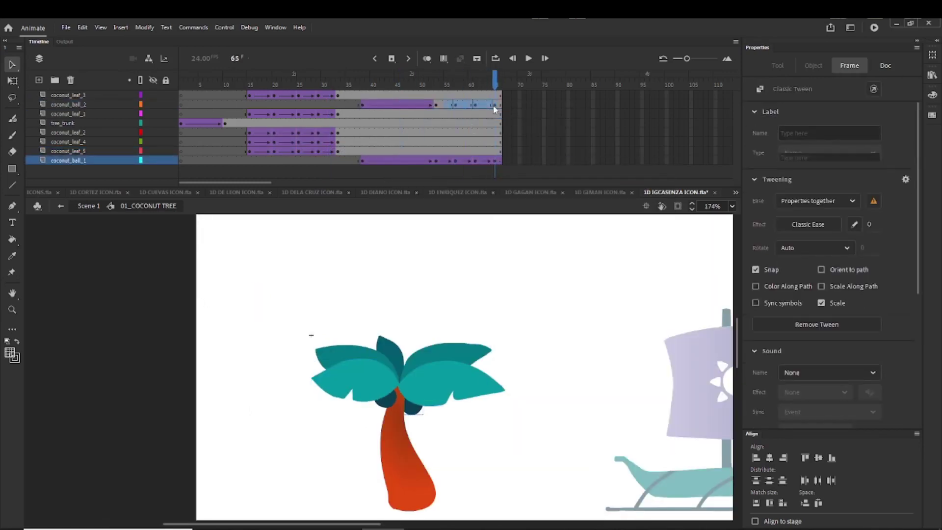
pyautogui.rightClick(487, 105)
pyautogui.click(490, 112)
# Step: Play the tree animation from frame 1 and examine the leaf and coconut motion up close
pyautogui.click(182, 74)
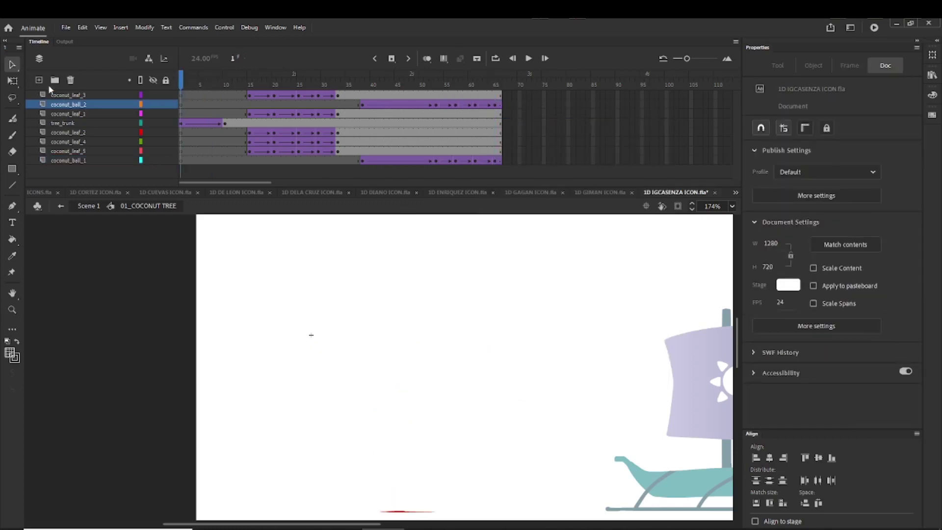
pyautogui.press('Return')
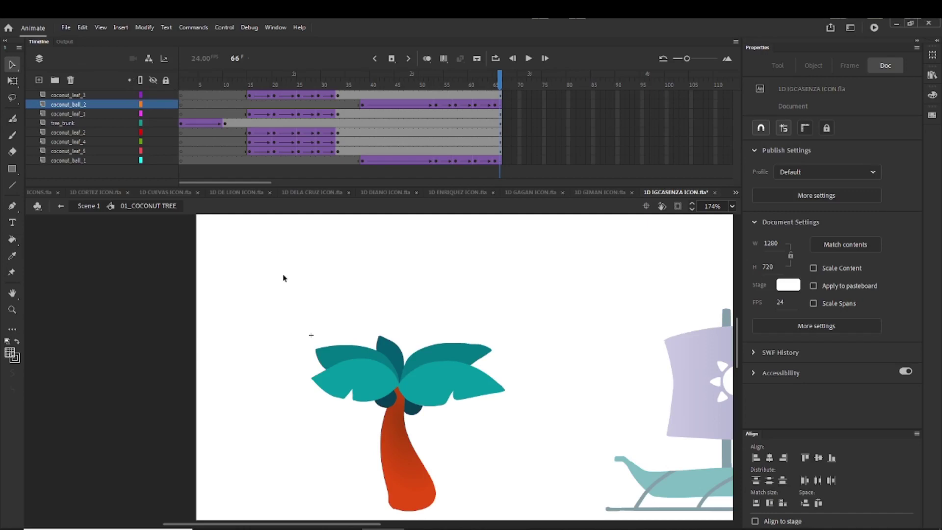
pyautogui.scroll(3, 471, 378)
pyautogui.press('Return')
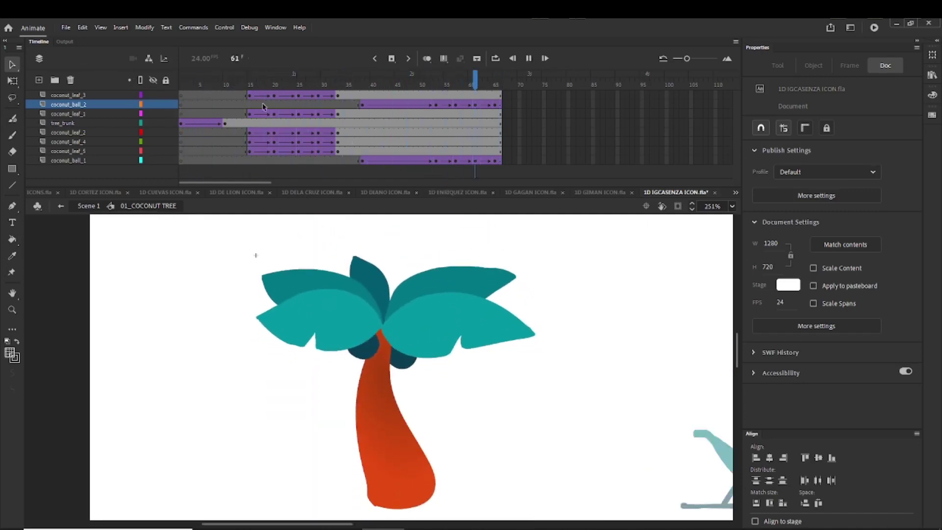
pyautogui.press('Return')
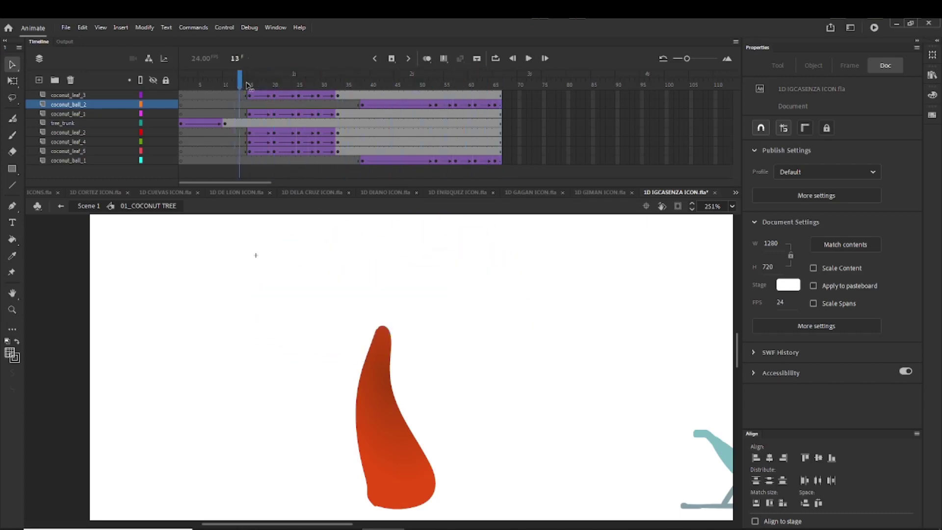
pyautogui.press('Return')
# Step: Set the classic ease to 100 on the last tween segment of all five leaf layers
pyautogui.click(323, 96)
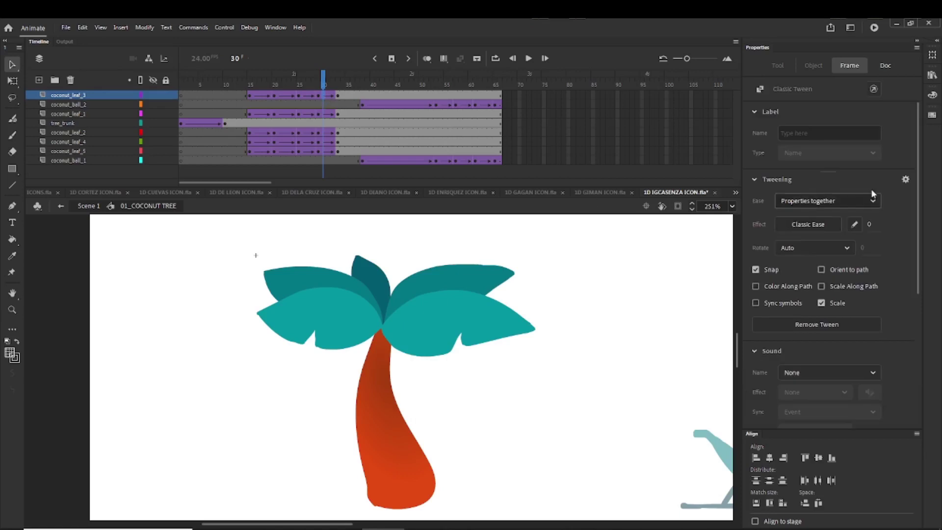
pyautogui.moveTo(868, 225); pyautogui.dragTo(847, 41)
pyautogui.click(323, 114)
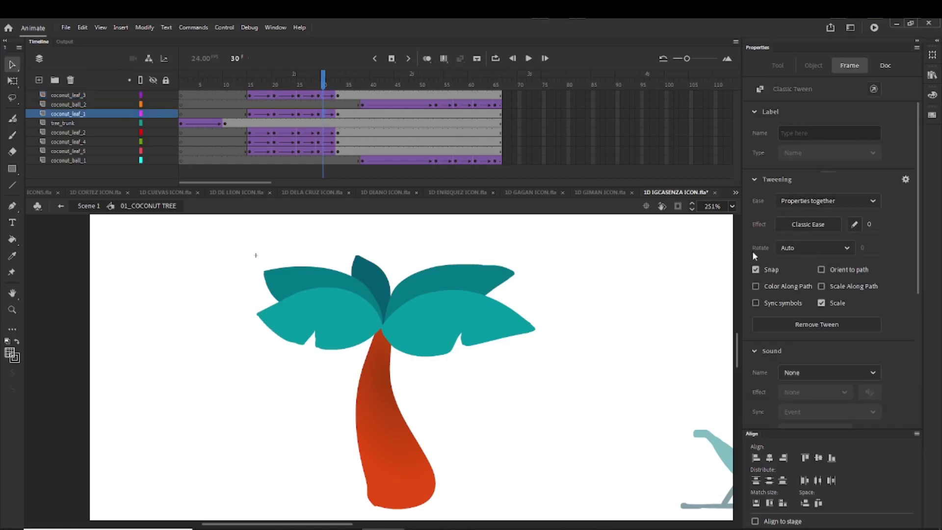
pyautogui.click(869, 224)
pyautogui.write('100')
pyautogui.press('Return')
pyautogui.moveTo(325, 135); pyautogui.dragTo(327, 151)
pyautogui.moveTo(870, 225); pyautogui.dragTo(889, 32)
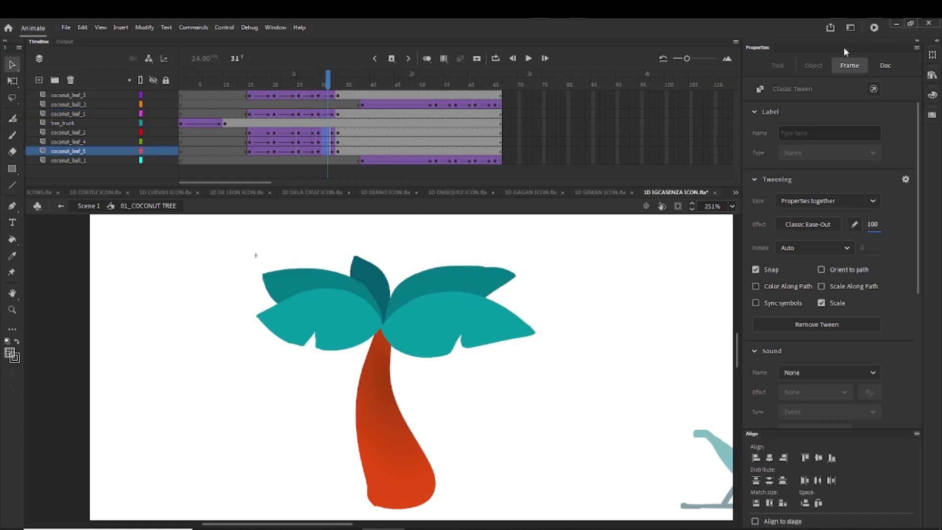
# Step: Remove five frames from all layers after the trunk's growth so the leaves start unfolding at frame 10
pyautogui.press('Return')
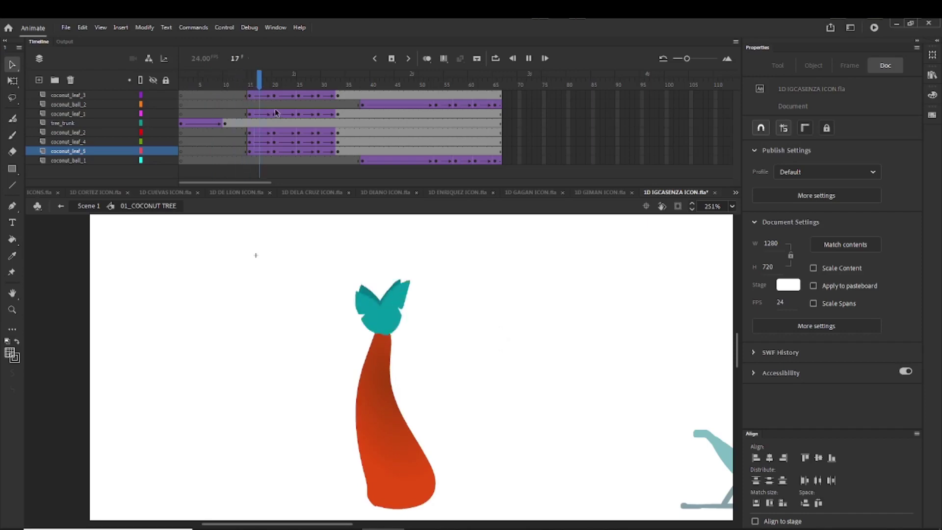
pyautogui.click(231, 103)
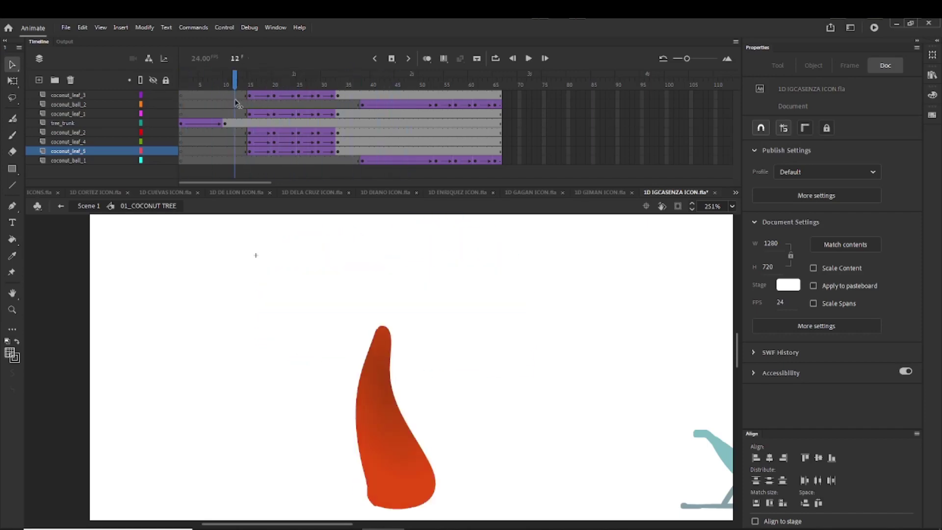
pyautogui.click(227, 103)
pyautogui.hotkey('shift', 'F5')
pyautogui.hotkey('shift', 'F5')
pyautogui.hotkey('shift', 'F5')
pyautogui.hotkey('shift', 'F5')
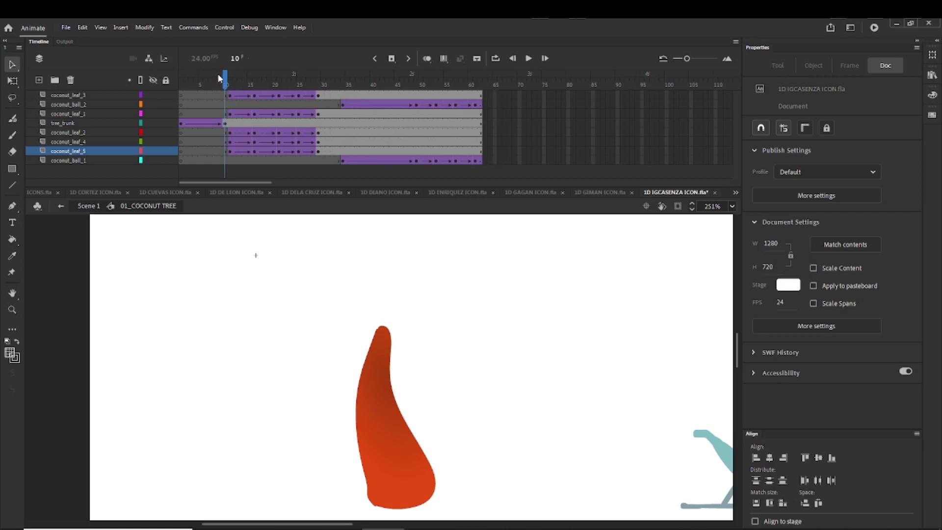
pyautogui.hotkey('shift', 'F5')
# Step: Play and scrub the retimed leaf motion, and consult the coconut tree storyboard sketch in the image viewer
pyautogui.press('Return')
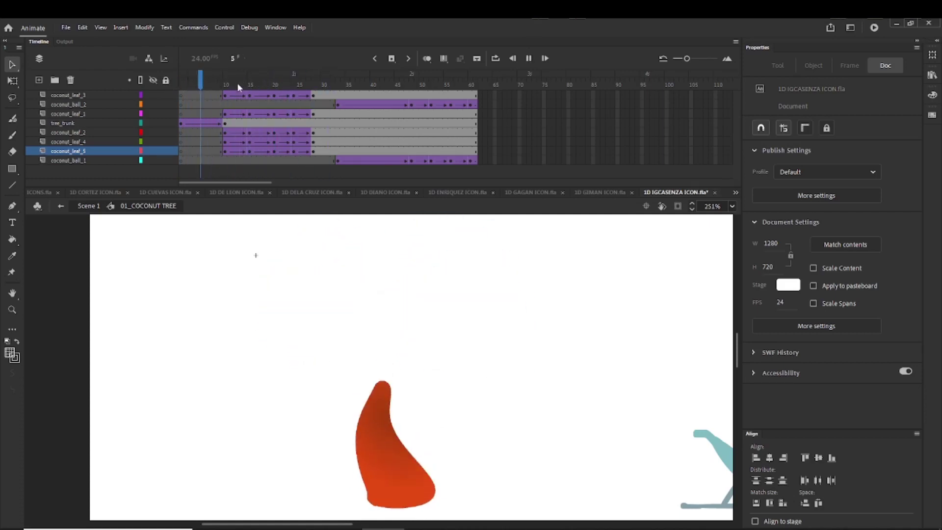
pyautogui.click(244, 82)
pyautogui.moveTo(244, 84); pyautogui.dragTo(287, 90)
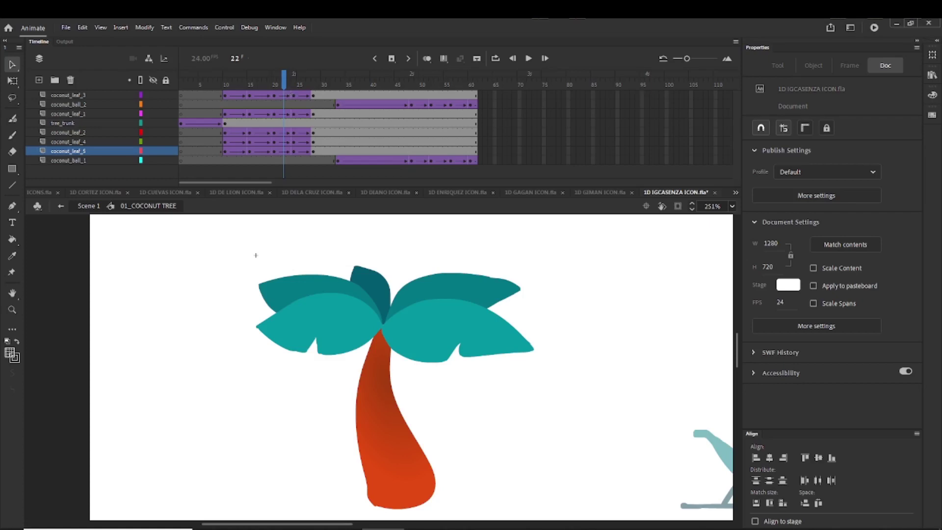
pyautogui.hotkey('alt', 'Tab')
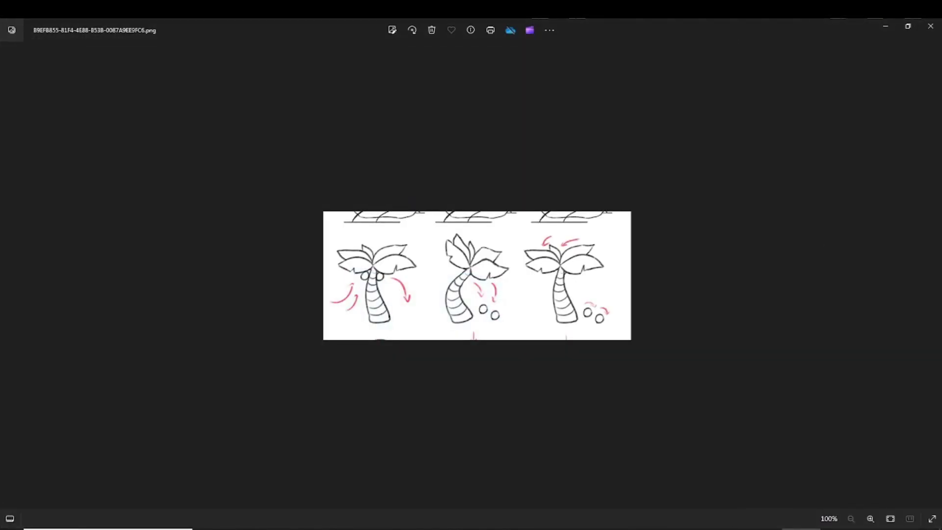
pyautogui.click(929, 28)
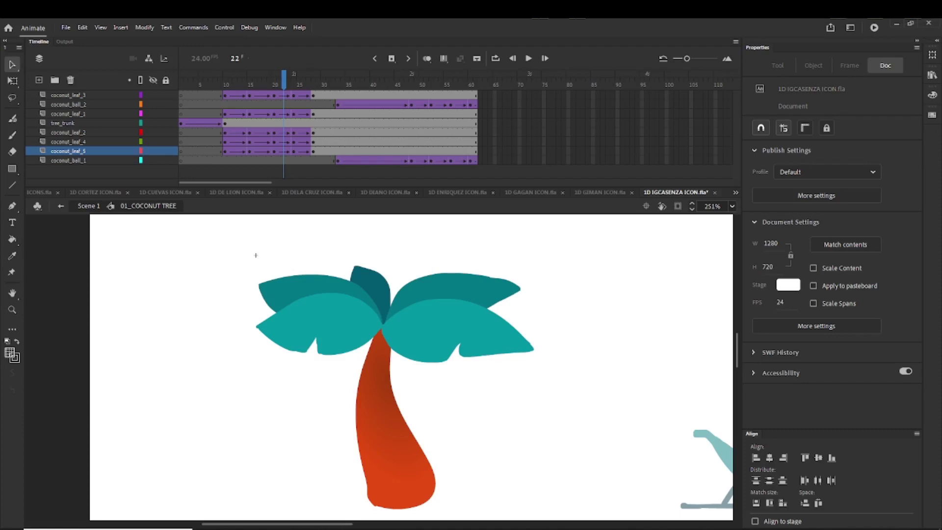
# Step: Stagger the leaf tweens to start at frame 8 for coconut_leaf_4, 10 for leaf_5, 12 for leaf_3, 16 for leaf_2 and 18 for leaf_1
pyautogui.moveTo(207, 91); pyautogui.dragTo(279, 106)
pyautogui.moveTo(224, 136); pyautogui.dragTo(314, 135)
pyautogui.moveTo(290, 134); pyautogui.dragTo(226, 95)
pyautogui.moveTo(234, 95); pyautogui.dragTo(244, 94)
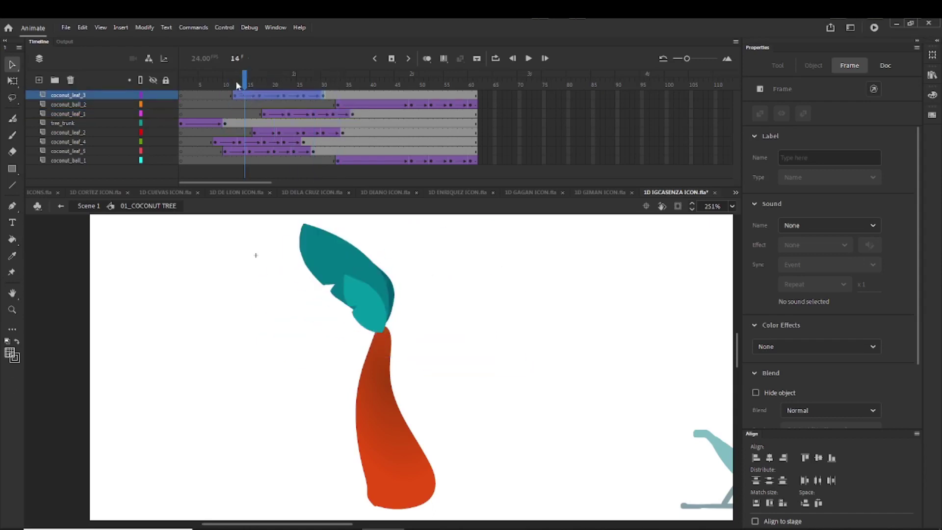
pyautogui.press('Return')
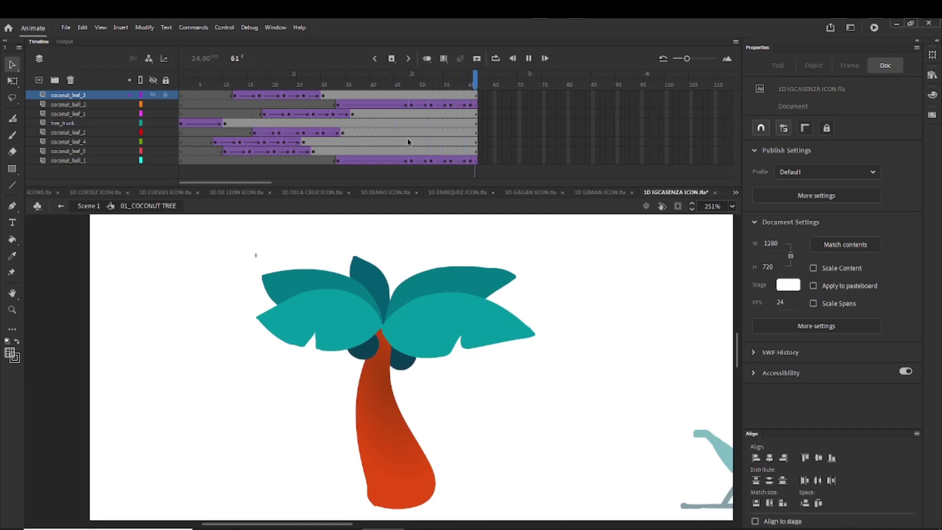
# Step: Extend the tree animation on all layers to frame 114
pyautogui.press('F5')
pyautogui.press('F5')
pyautogui.press('F5')
pyautogui.press('F5')
pyautogui.press('F5')
pyautogui.press('F5')
pyautogui.press('F5')
pyautogui.press('F5')
pyautogui.press('F5')
pyautogui.press('F5')
pyautogui.press('F5')
pyautogui.press('F5')
pyautogui.press('F5')
pyautogui.press('F5')
pyautogui.press('F5')
pyautogui.press('F5')
pyautogui.press('F5')
pyautogui.press('F5')
pyautogui.press('F5')
pyautogui.press('F5')
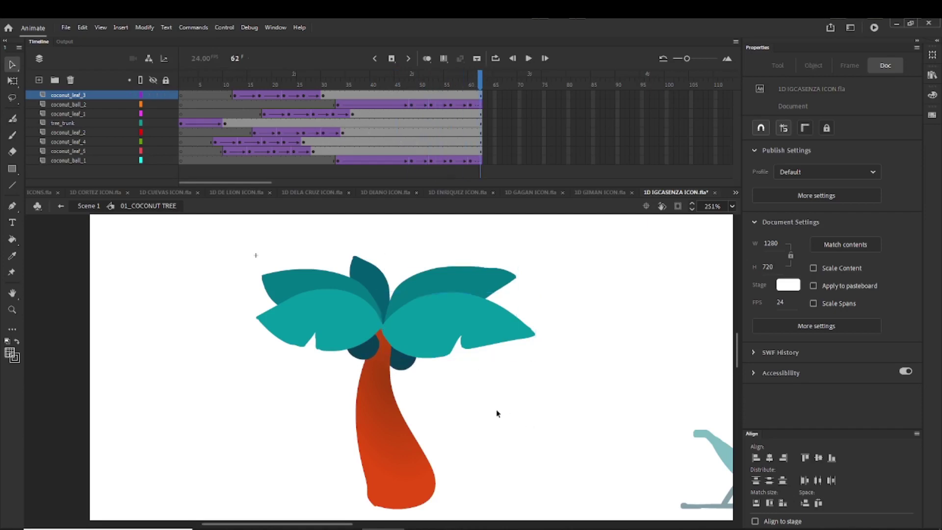
pyautogui.press('F5')
pyautogui.press('F5')
pyautogui.press('F5')
pyautogui.press('F5')
pyautogui.press('F5')
pyautogui.press('F5')
pyautogui.press('F5')
pyautogui.press('F5')
pyautogui.press('F5')
pyautogui.press('F5')
pyautogui.press('F5')
pyautogui.press('F5')
pyautogui.press('F5')
pyautogui.press('F5')
pyautogui.press('F5')
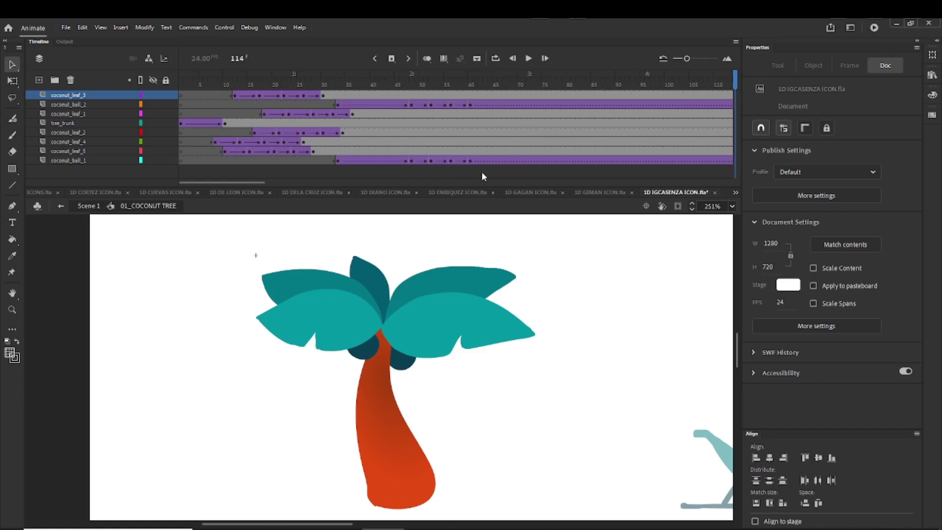
# Step: Add keyframes at frames 69, 78 and 87 on all layers of the tree
pyautogui.moveTo(509, 94); pyautogui.dragTo(512, 147)
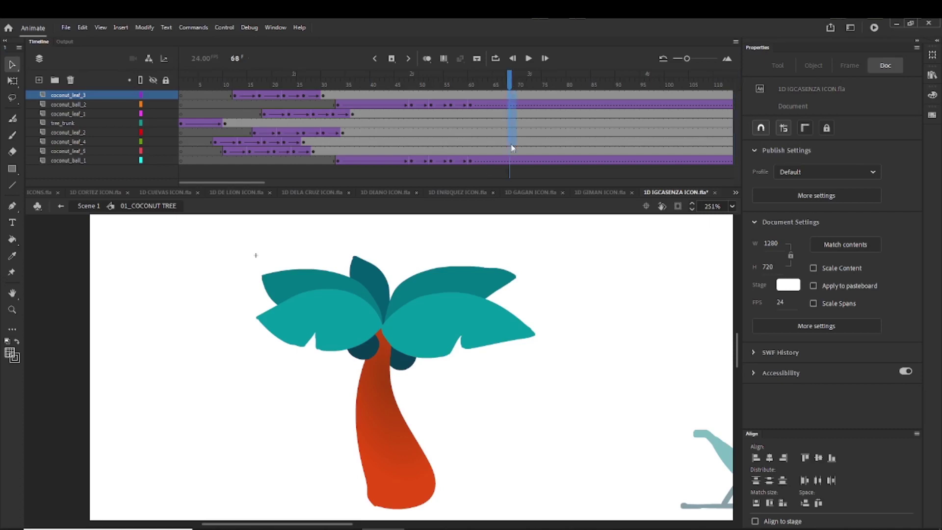
pyautogui.press('F6')
pyautogui.moveTo(557, 95); pyautogui.dragTo(556, 160)
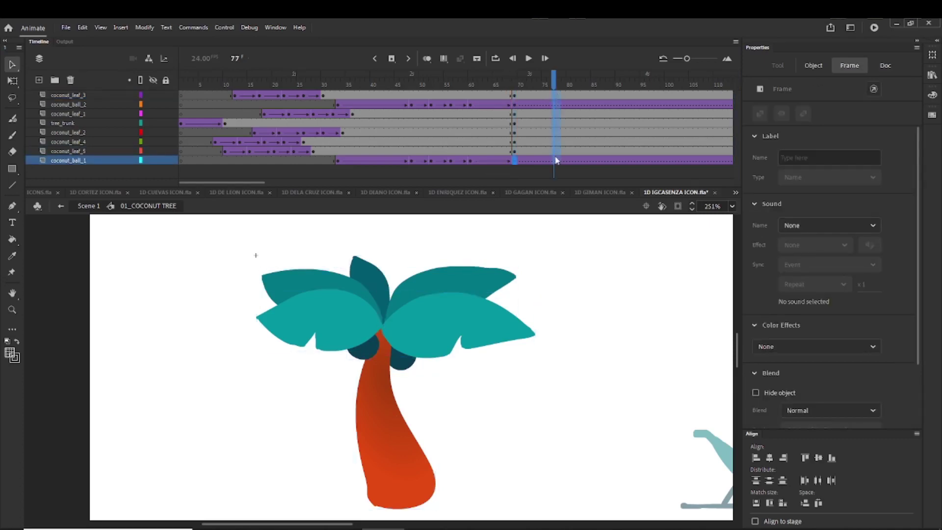
pyautogui.press('F6')
pyautogui.moveTo(603, 95); pyautogui.dragTo(604, 149)
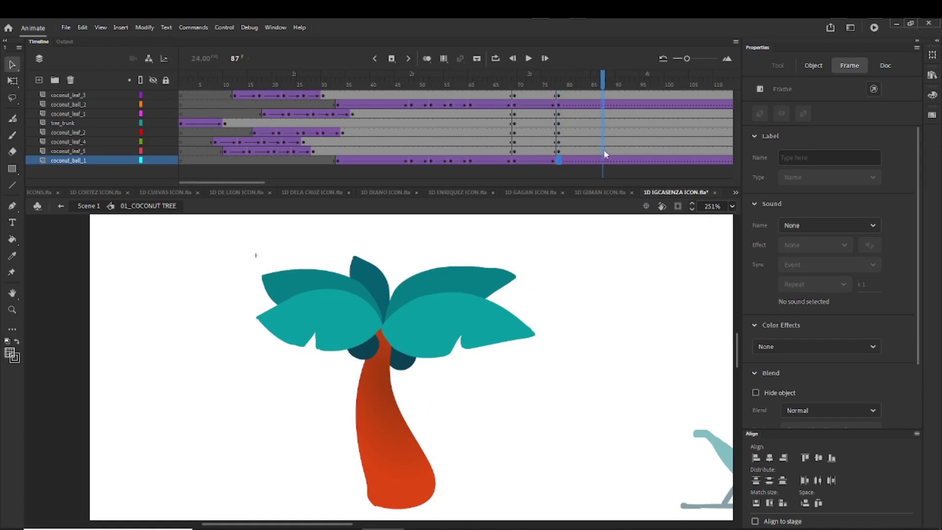
pyautogui.press('F6')
pyautogui.click(608, 292)
# Step: At frame 78, rotate the leaves counterclockwise and shift them left, with the trunk skewed left to meet them
pyautogui.click(514, 78)
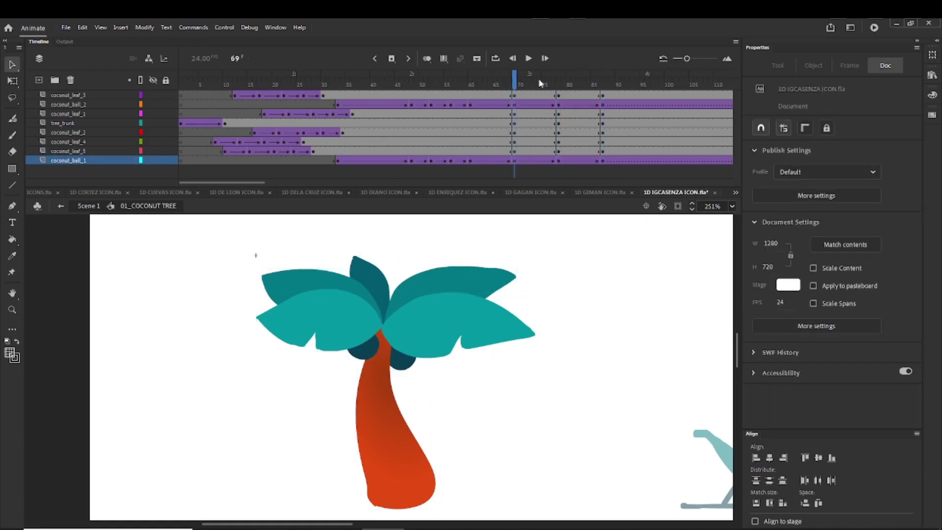
pyautogui.click(559, 82)
pyautogui.moveTo(287, 250); pyautogui.dragTo(480, 339)
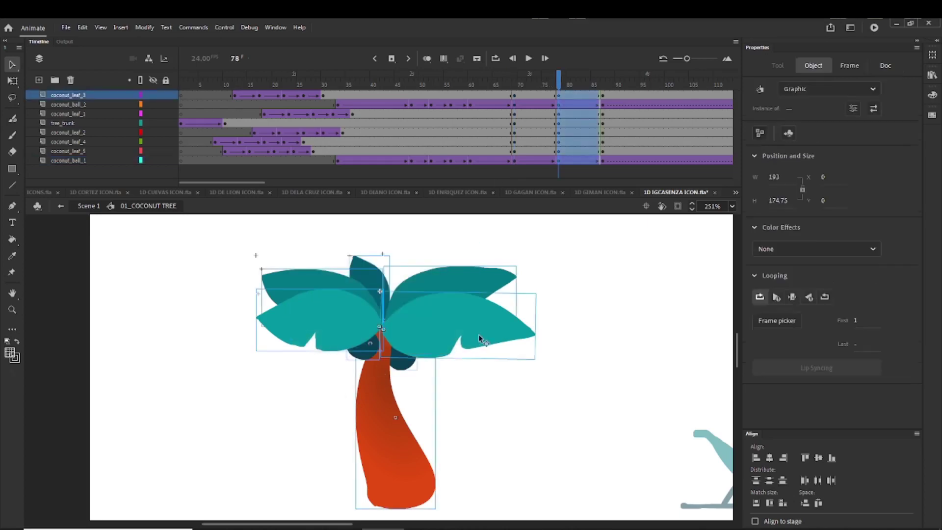
pyautogui.press('q')
pyautogui.keyDown('shift'); pyautogui.click(389, 410); pyautogui.keyUp('shift')
pyautogui.moveTo(543, 263); pyautogui.dragTo(543, 210)
pyautogui.press('v')
pyautogui.moveTo(423, 305); pyautogui.dragTo(384, 317)
pyautogui.click(373, 395)
pyautogui.press('q')
pyautogui.press('v')
# Step: At frame 87, rotate the leaves clockwise and shift them right, with the trunk skewed right to meet them
pyautogui.moveTo(559, 86); pyautogui.dragTo(606, 84)
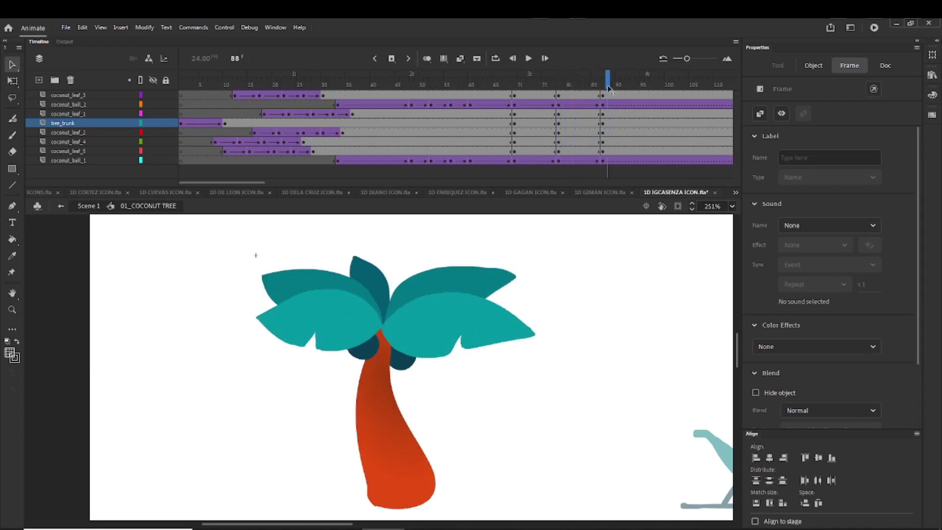
pyautogui.click(405, 404)
pyautogui.moveTo(315, 262); pyautogui.dragTo(443, 312)
pyautogui.press('q')
pyautogui.moveTo(545, 260); pyautogui.dragTo(550, 305)
pyautogui.press('v')
pyautogui.moveTo(420, 307); pyautogui.dragTo(422, 326)
pyautogui.click(382, 376)
pyautogui.press('q')
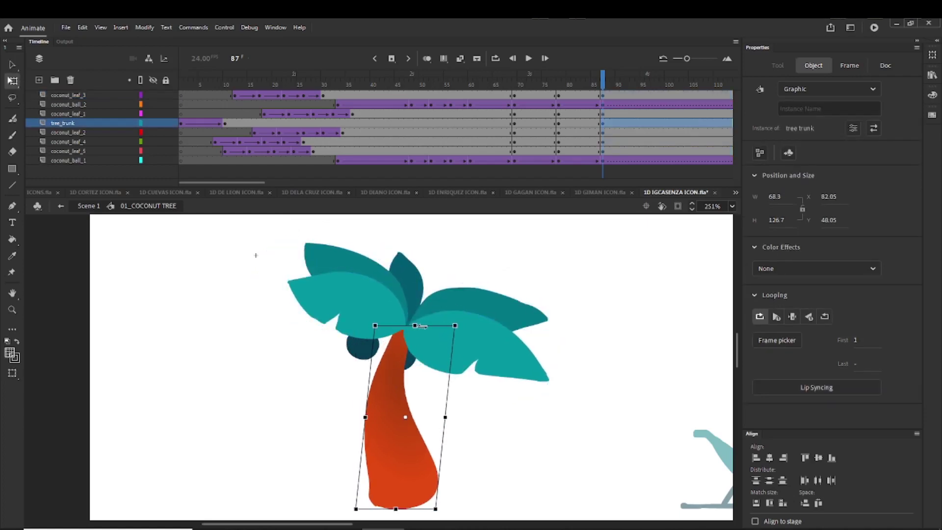
pyautogui.press('v')
pyautogui.click(301, 368)
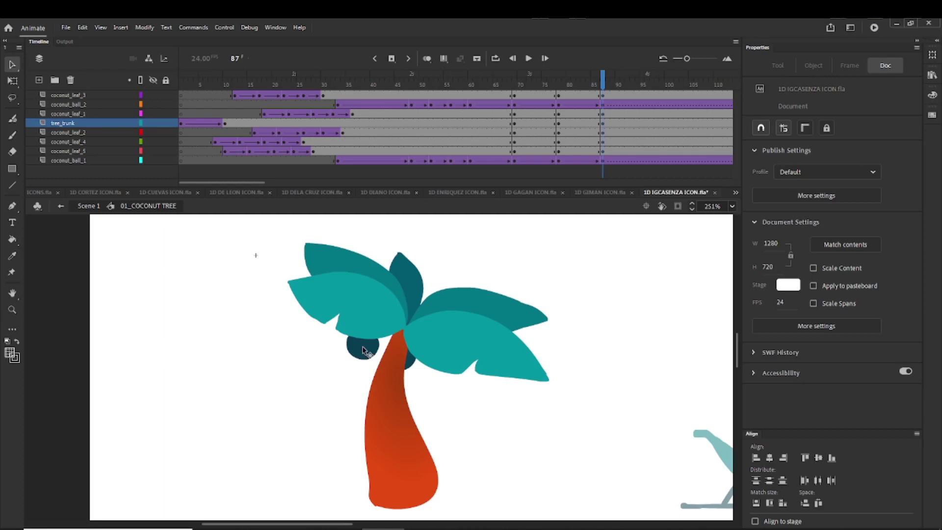
# Step: Duplicate the upright tree keyframes of all layers from frame 69 to frame 97 and scrub through the sway
pyautogui.moveTo(469, 86); pyautogui.dragTo(514, 96)
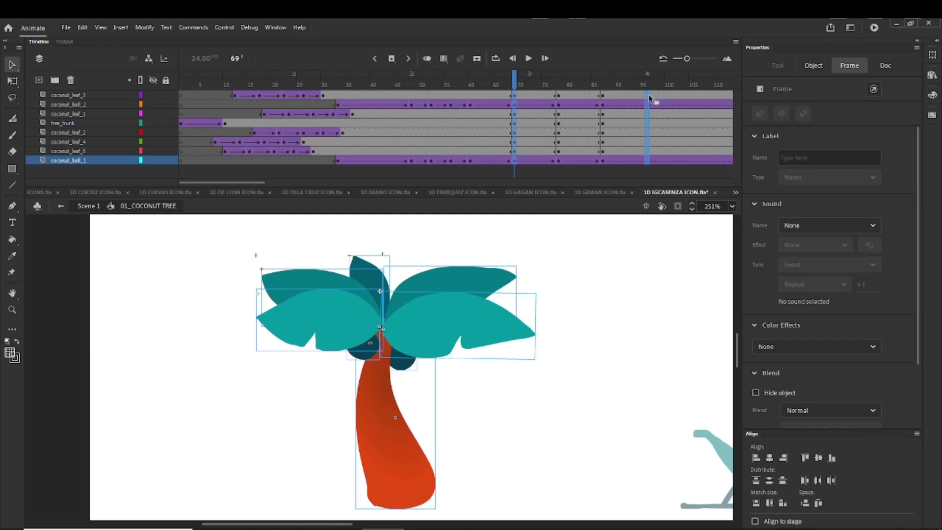
pyautogui.click(599, 270)
pyautogui.click(499, 84)
pyautogui.moveTo(507, 87); pyautogui.dragTo(657, 108)
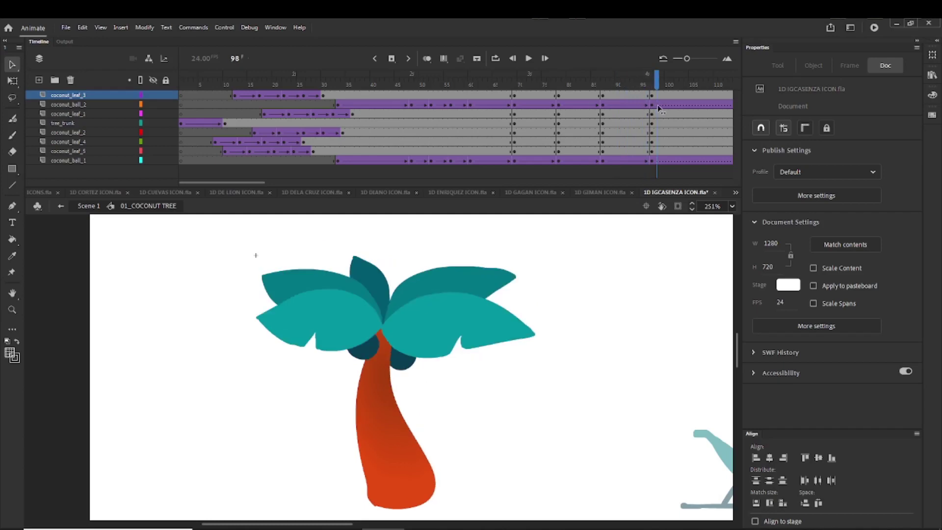
# Step: At frame 97, move both coconuts from under the leaves to the ground on the right of the trunk
pyautogui.moveTo(482, 111); pyautogui.dragTo(652, 121)
pyautogui.click(406, 362)
pyautogui.keyDown('shift'); pyautogui.click(370, 358); pyautogui.keyUp('shift')
pyautogui.moveTo(396, 367); pyautogui.dragTo(582, 485)
pyautogui.click(603, 500)
pyautogui.click(513, 452)
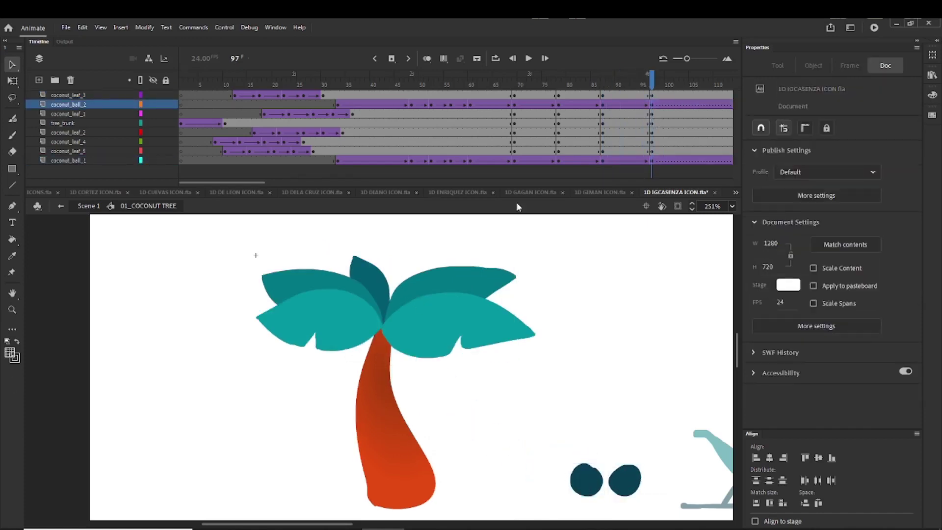
# Step: Play the sway and remove frames on all layers so its keyframes fall at frames 77, 83 and 93
pyautogui.press('Return')
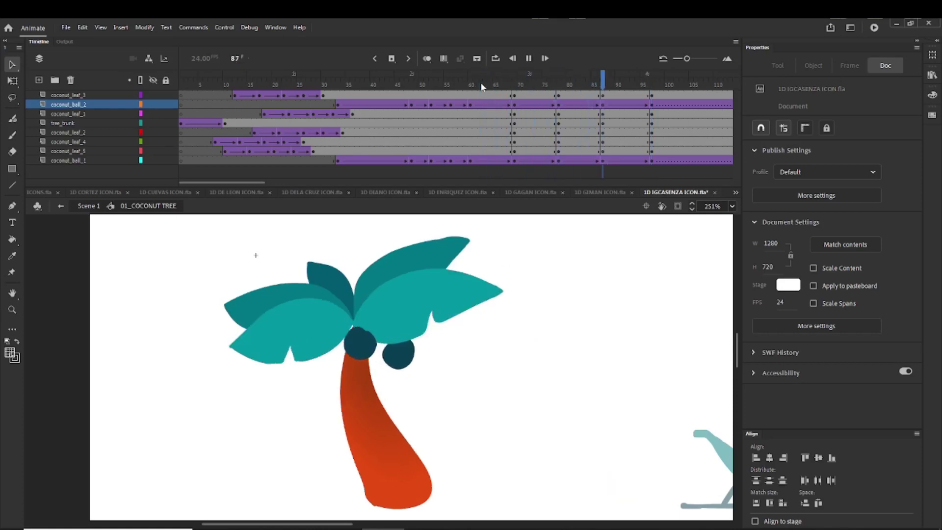
pyautogui.click(517, 100)
pyautogui.moveTo(517, 100); pyautogui.dragTo(562, 92)
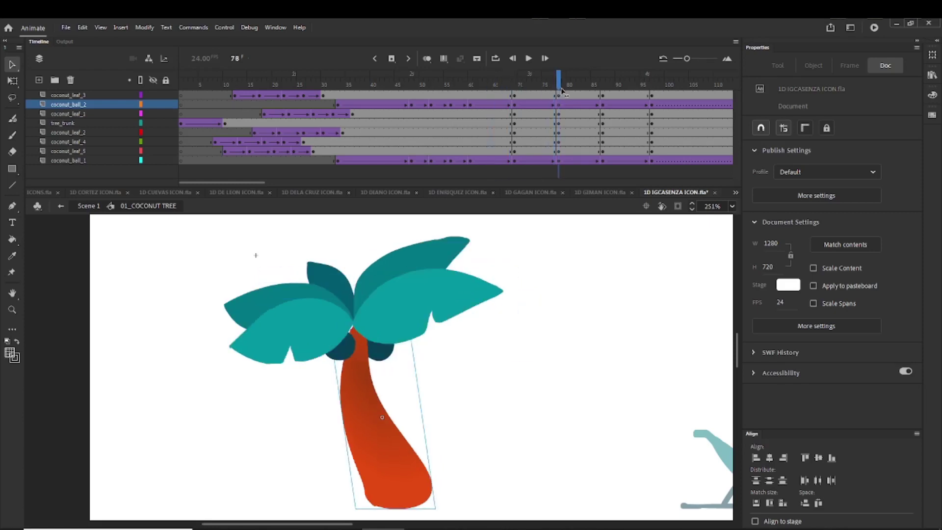
pyautogui.click(529, 76)
pyautogui.hotkey('shift', 'F5')
pyautogui.hotkey('shift', 'F5')
pyautogui.hotkey('shift', 'F5')
pyautogui.hotkey('shift', 'F5')
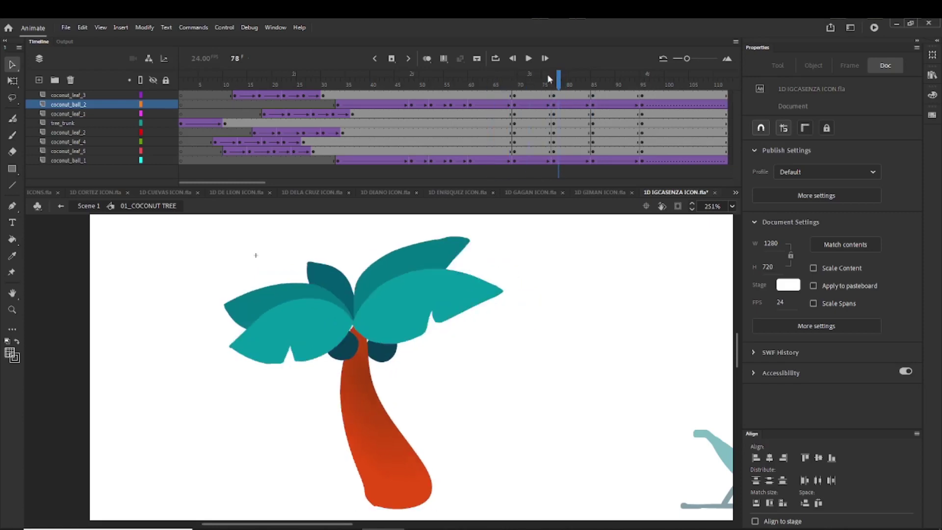
pyautogui.click(502, 79)
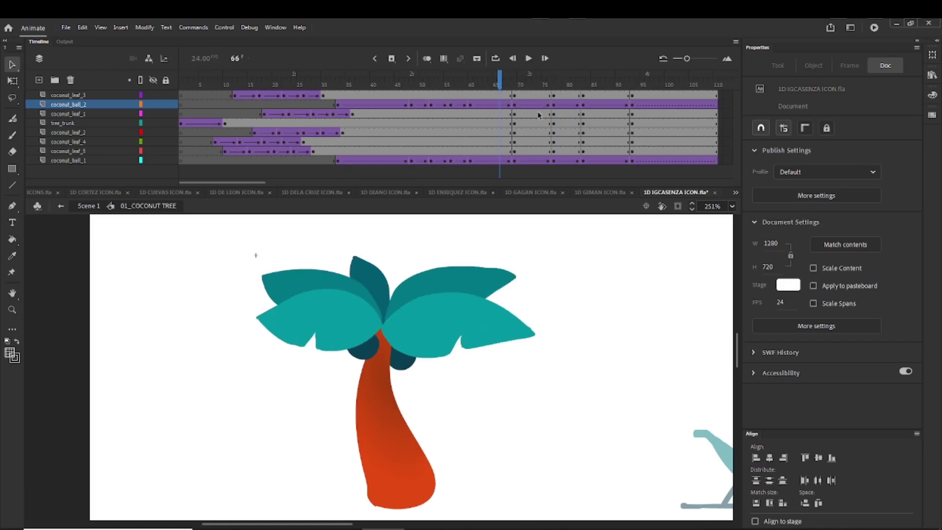
# Step: Create classic tweens on all layers across the sway from frame 69 to frame 93 and play it
pyautogui.moveTo(523, 114); pyautogui.dragTo(647, 151)
pyautogui.rightClick(614, 139)
pyautogui.click(635, 148)
pyautogui.moveTo(534, 97); pyautogui.dragTo(671, 96)
pyautogui.rightClick(601, 98)
pyautogui.click(615, 104)
pyautogui.click(638, 103)
pyautogui.click(493, 76)
pyautogui.press('Return')
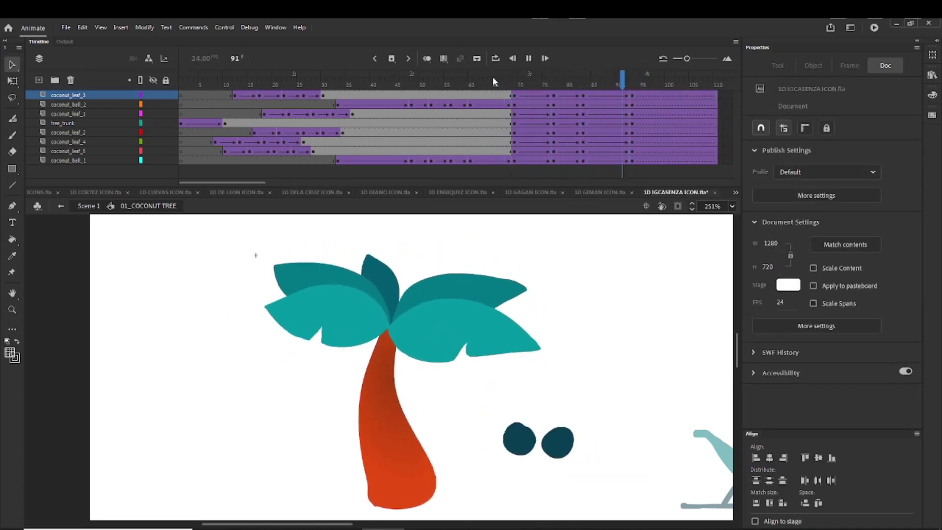
pyautogui.click(529, 82)
pyautogui.moveTo(531, 85); pyautogui.dragTo(516, 99)
pyautogui.click(412, 366)
pyautogui.click(440, 384)
pyautogui.click(403, 364)
pyautogui.moveTo(284, 246); pyautogui.dragTo(407, 409)
pyautogui.click(447, 394)
# Step: Shift the tree_trunk layer's sway keyframes two frames earlier so they start at frame 67
pyautogui.click(375, 412)
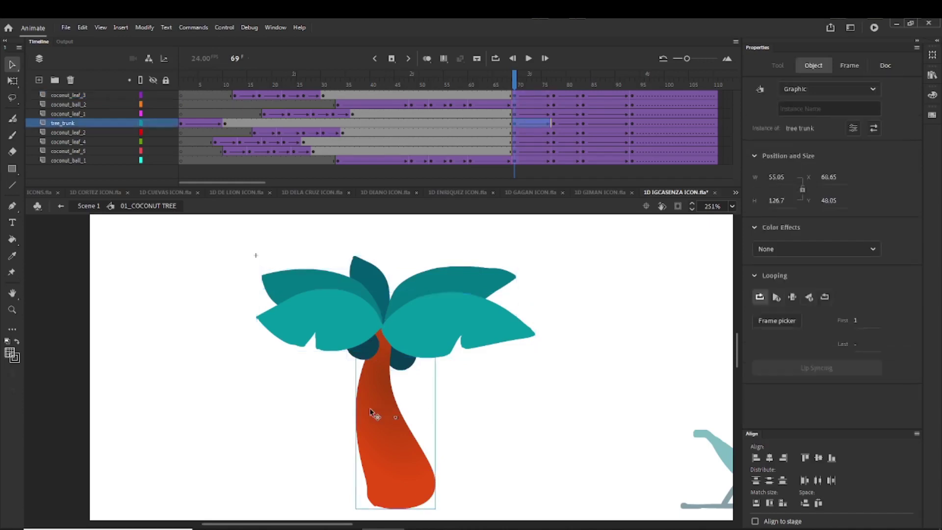
pyautogui.click(572, 246)
pyautogui.moveTo(514, 127); pyautogui.dragTo(602, 122)
pyautogui.click(563, 237)
# Step: At frame 83, rotate the front and back right leaves further clockwise around the crown
pyautogui.moveTo(507, 85); pyautogui.dragTo(586, 137)
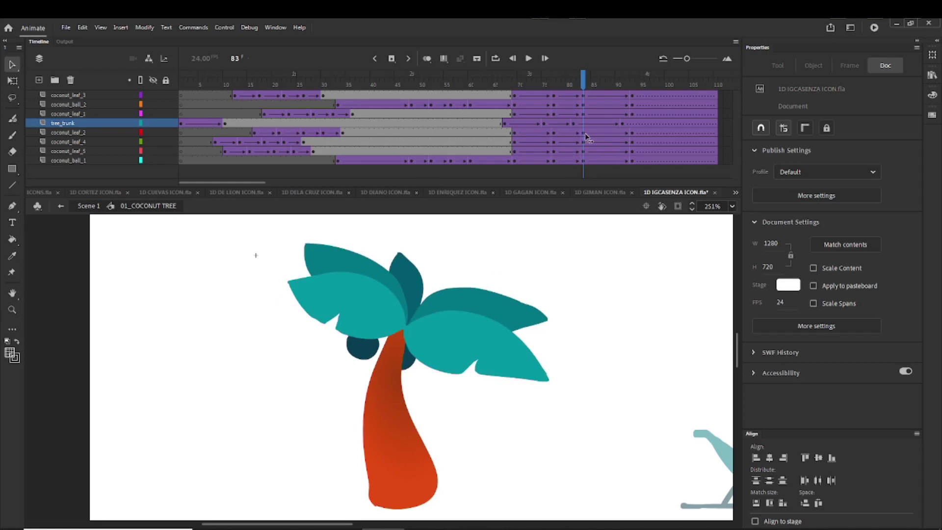
pyautogui.click(519, 366)
pyautogui.press('q')
pyautogui.moveTo(553, 372); pyautogui.dragTo(483, 423)
pyautogui.click(505, 319)
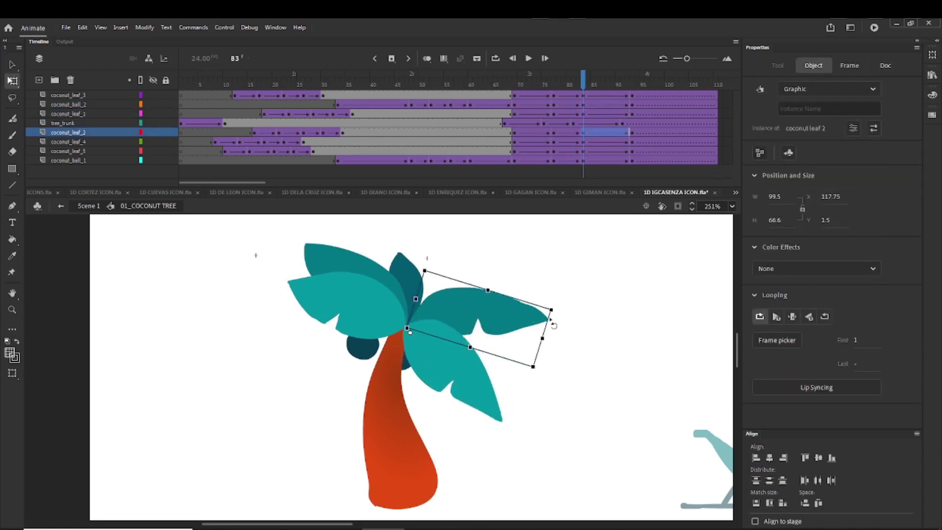
pyautogui.click(425, 260)
# Step: Remove the classic tweens from frame 83 onward on the coconut_ball_2 and coconut_ball_1 layers
pyautogui.press('v')
pyautogui.click(503, 84)
pyautogui.moveTo(506, 86); pyautogui.dragTo(632, 128)
pyautogui.moveTo(595, 436); pyautogui.dragTo(638, 495)
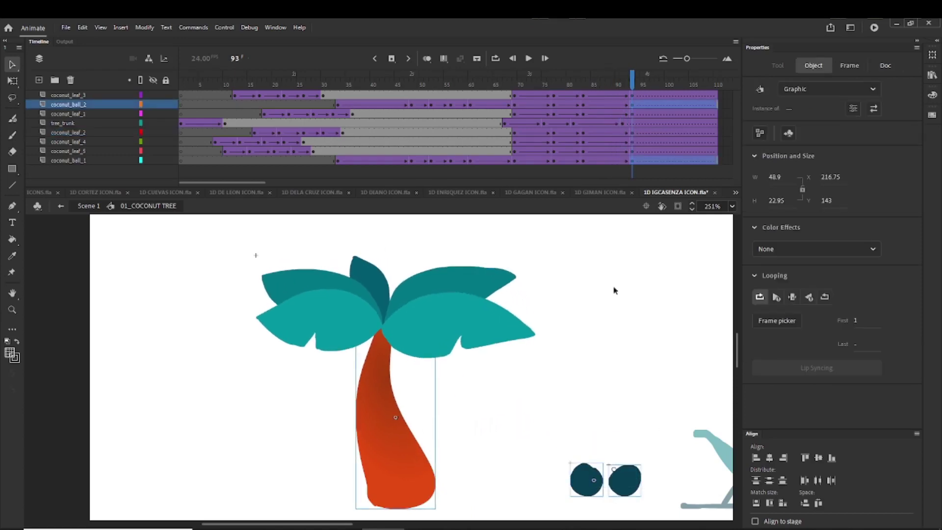
pyautogui.moveTo(610, 106); pyautogui.dragTo(636, 107)
pyautogui.rightClick(633, 106)
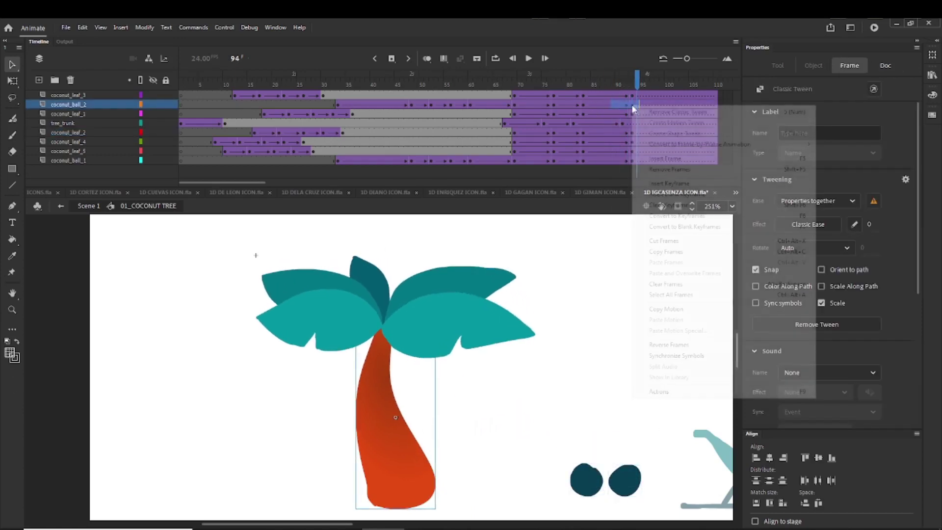
pyautogui.click(643, 112)
pyautogui.moveTo(622, 162); pyautogui.dragTo(646, 162)
pyautogui.rightClick(631, 163)
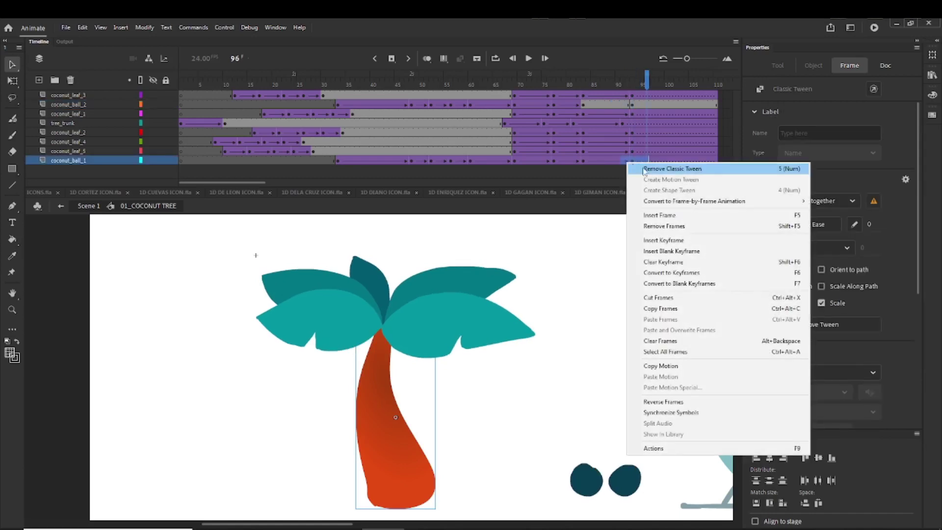
pyautogui.click(647, 168)
# Step: Clear the frame 93 keyframes on the layers from coconut_ball_2 down to coconut_ball_1
pyautogui.click(631, 107)
pyautogui.click(632, 106)
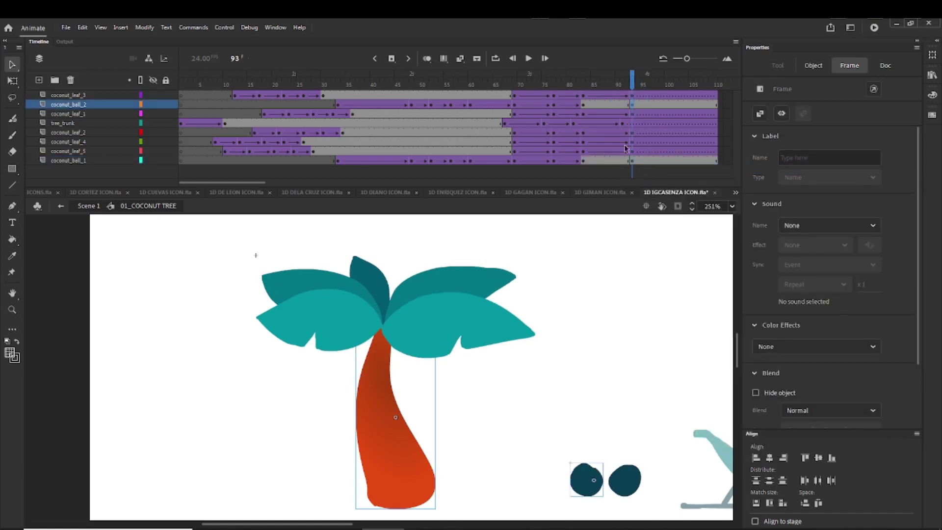
pyautogui.click(632, 161)
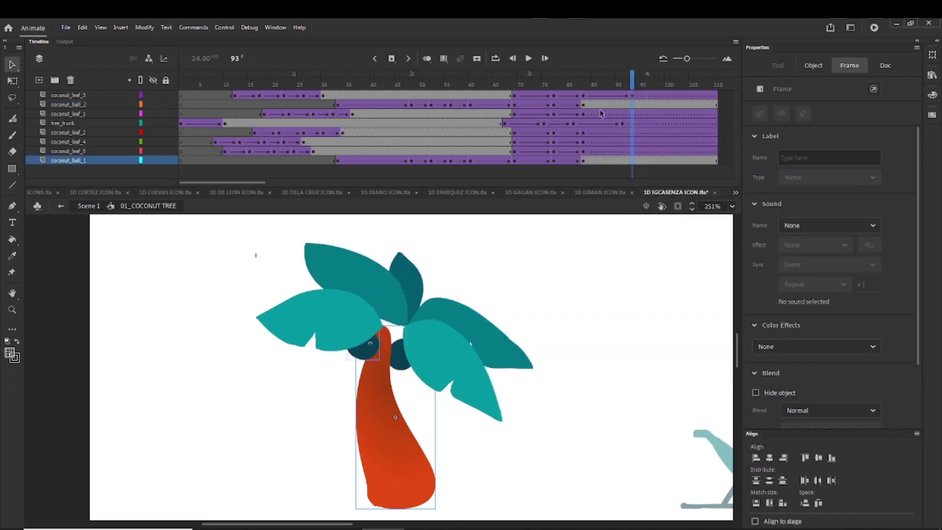
# Step: Add keyframes at frame 84 on both coconut layers and create motion tweens starting there
pyautogui.click(586, 106)
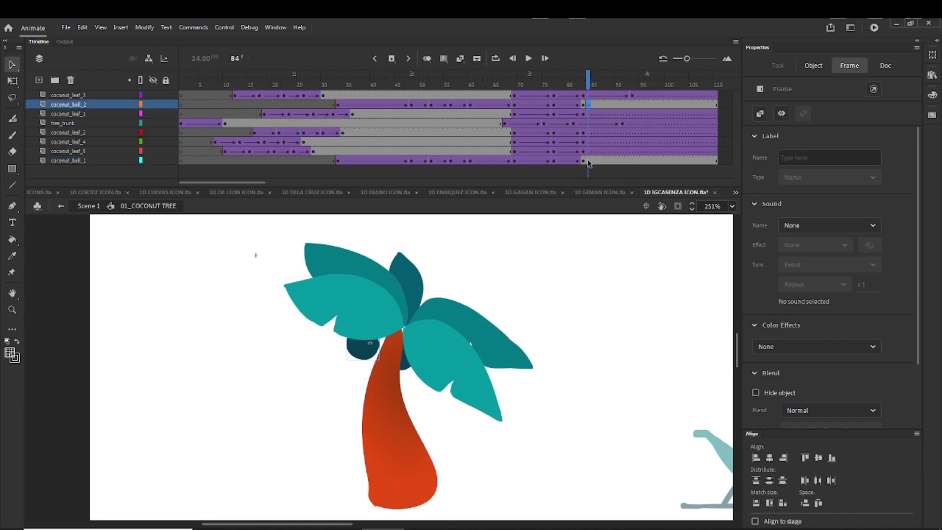
pyautogui.click(588, 162)
pyautogui.rightClick(589, 106)
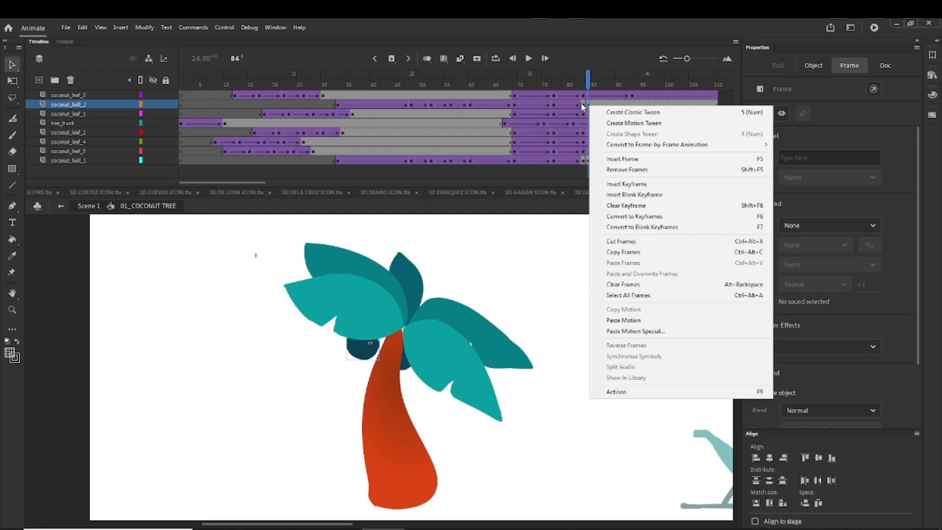
pyautogui.click(625, 123)
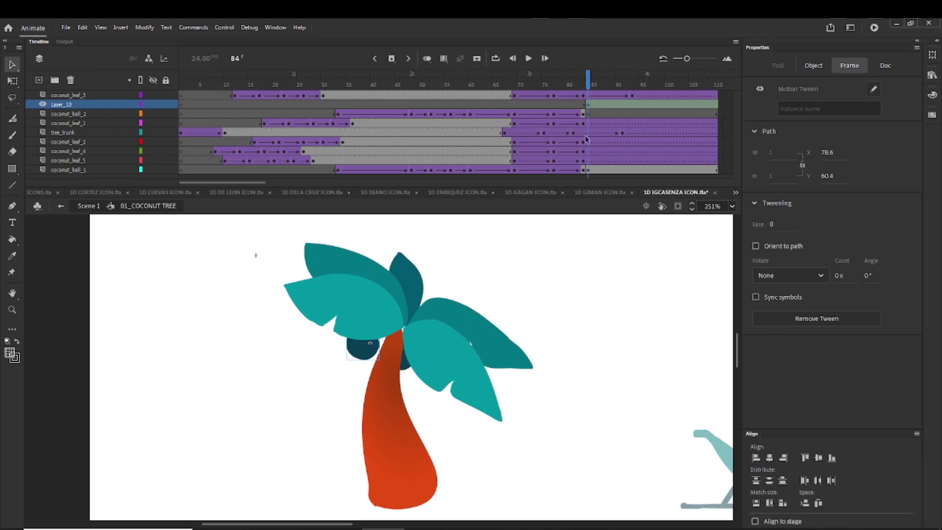
pyautogui.press('Return')
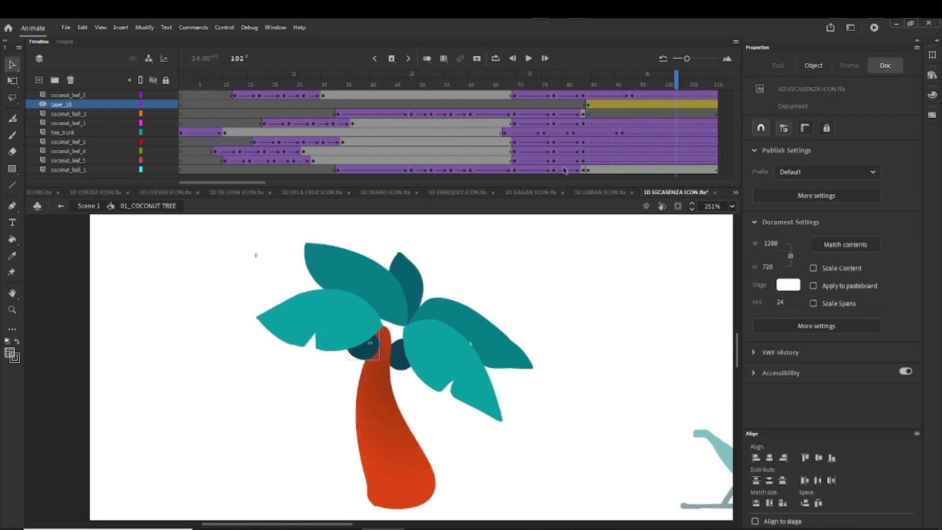
pyautogui.rightClick(605, 170)
pyautogui.click(625, 185)
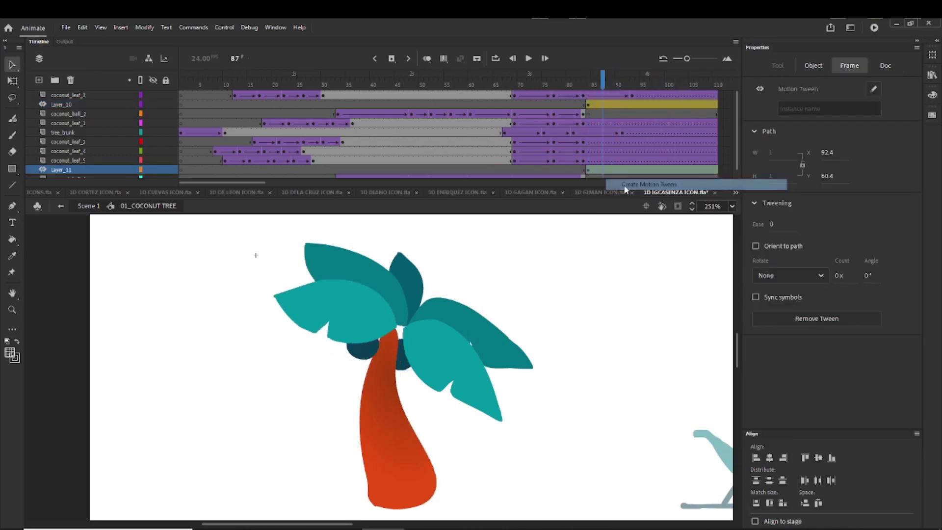
# Step: At frame 106, move both coconuts side by side to the ground well right of the trunk
pyautogui.click(696, 104)
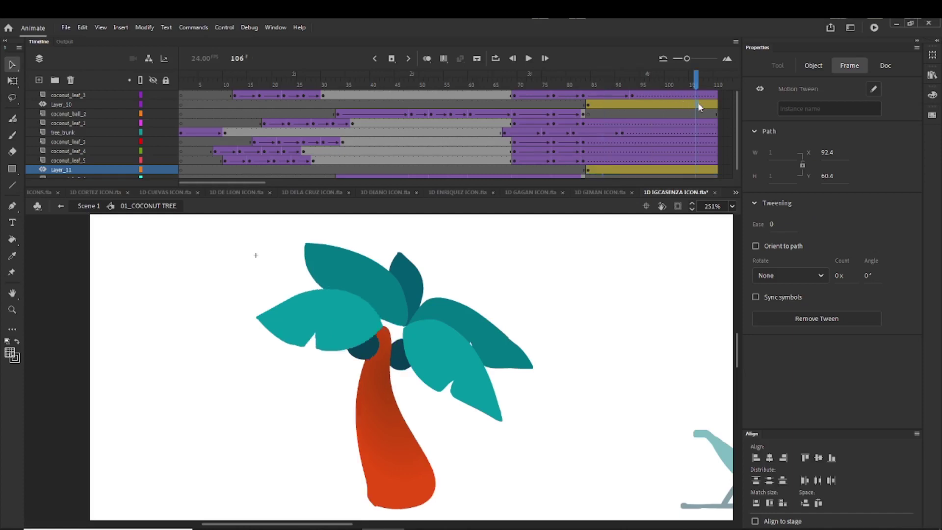
pyautogui.click(399, 362)
pyautogui.moveTo(401, 364); pyautogui.dragTo(567, 483)
pyautogui.click(590, 497)
# Step: At frame 98, lower both coconuts to ground level to mark their first impact
pyautogui.keyDown('ctrl'); pyautogui.click(479, 458); pyautogui.keyUp('ctrl')
pyautogui.moveTo(467, 366); pyautogui.dragTo(487, 420)
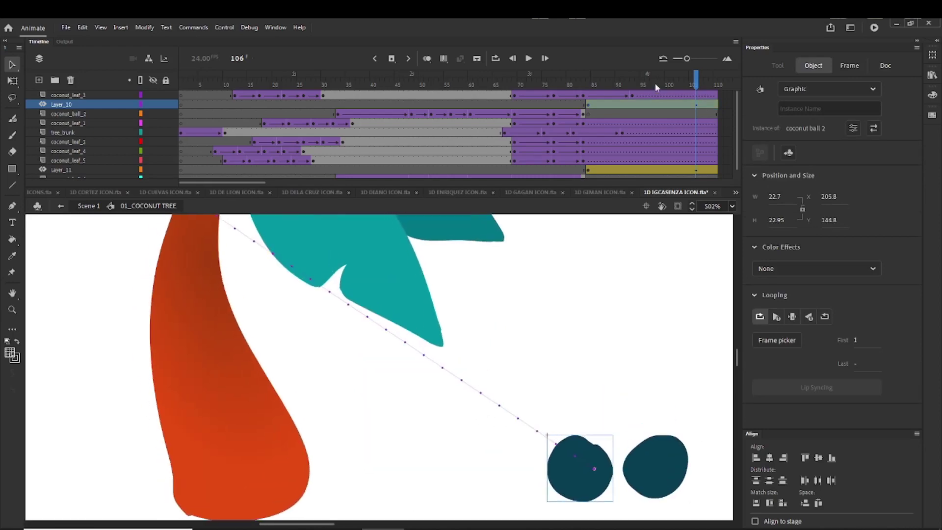
pyautogui.moveTo(629, 82); pyautogui.dragTo(657, 84)
pyautogui.keyDown('shift'); pyautogui.click(523, 361); pyautogui.keyUp('shift')
pyautogui.moveTo(524, 362); pyautogui.dragTo(531, 444)
# Step: Extend the layers to frame 113 and shift both coconuts slightly right at that frame
pyautogui.moveTo(575, 81); pyautogui.dragTo(718, 100)
pyautogui.moveTo(591, 352); pyautogui.dragTo(528, 348)
pyautogui.press('F5')
pyautogui.press('F5')
pyautogui.press('F5')
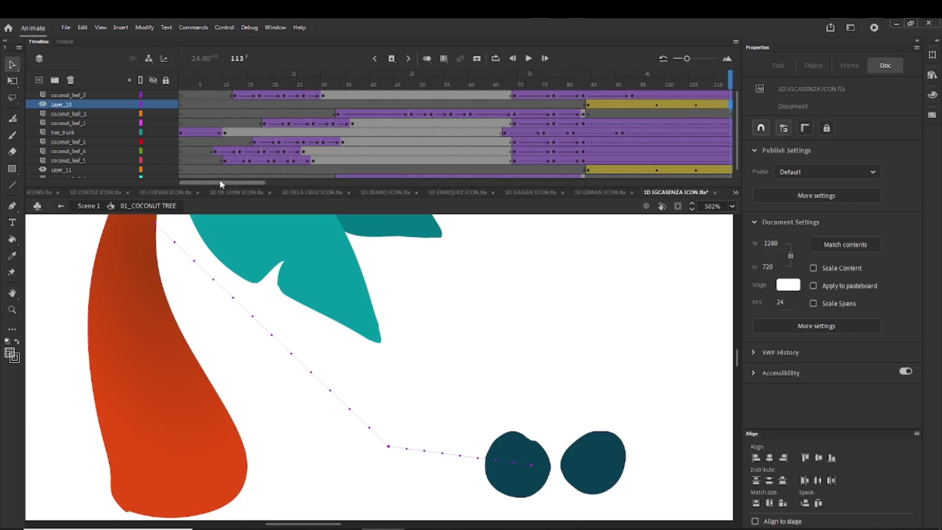
pyautogui.moveTo(220, 180); pyautogui.dragTo(253, 184)
pyautogui.moveTo(515, 461); pyautogui.dragTo(538, 458)
pyautogui.moveTo(602, 457); pyautogui.dragTo(614, 456)
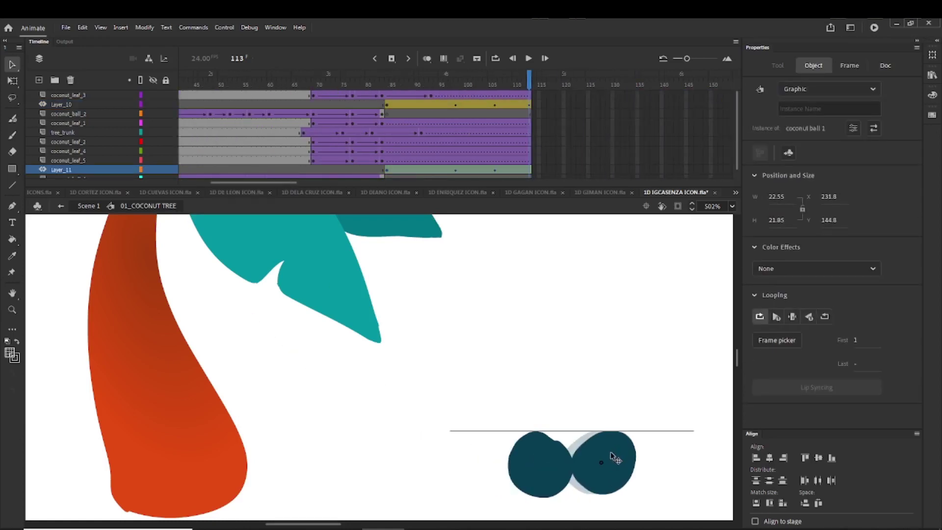
# Step: Bend the motion path of coconut_ball_1 into a curved fall followed by an arched first bounce
pyautogui.click(563, 361)
pyautogui.moveTo(499, 89)
pyautogui.mouseDown()
pyautogui.moveTo(431, 85)
pyautogui.moveTo(496, 91)
pyautogui.mouseUp()
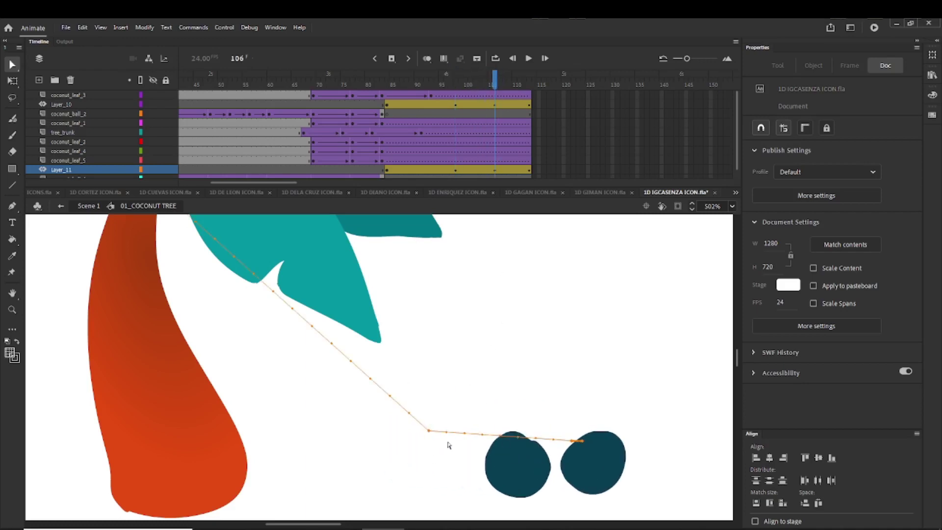
pyautogui.moveTo(429, 432); pyautogui.dragTo(421, 337)
pyautogui.scroll(-2, 417, 469)
pyautogui.moveTo(441, 476); pyautogui.dragTo(488, 335)
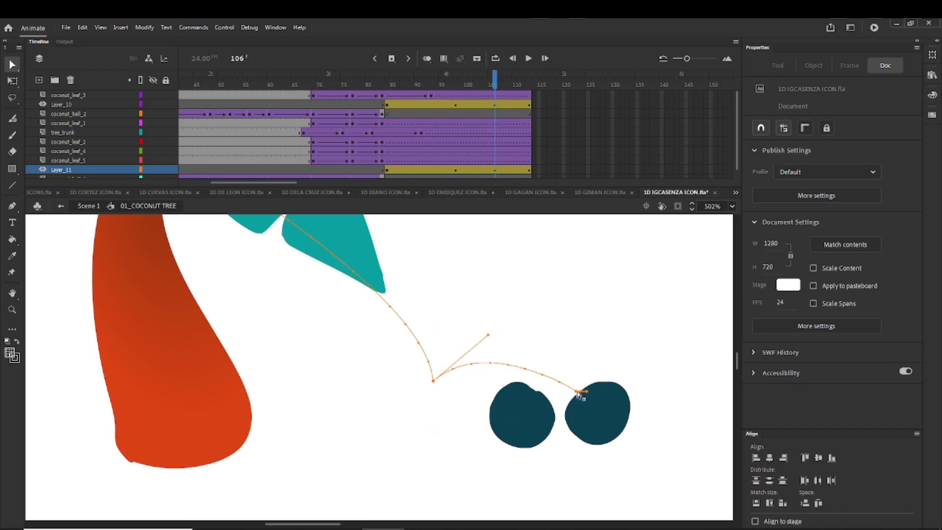
# Step: Adjust the path handles near the end of coconut_ball_1's motion path to form a small second bounce
pyautogui.moveTo(577, 392); pyautogui.dragTo(553, 366)
pyautogui.hotkey('ctrl', 'space')
pyautogui.keyDown('ctrl'); pyautogui.click(560, 378); pyautogui.keyUp('ctrl')
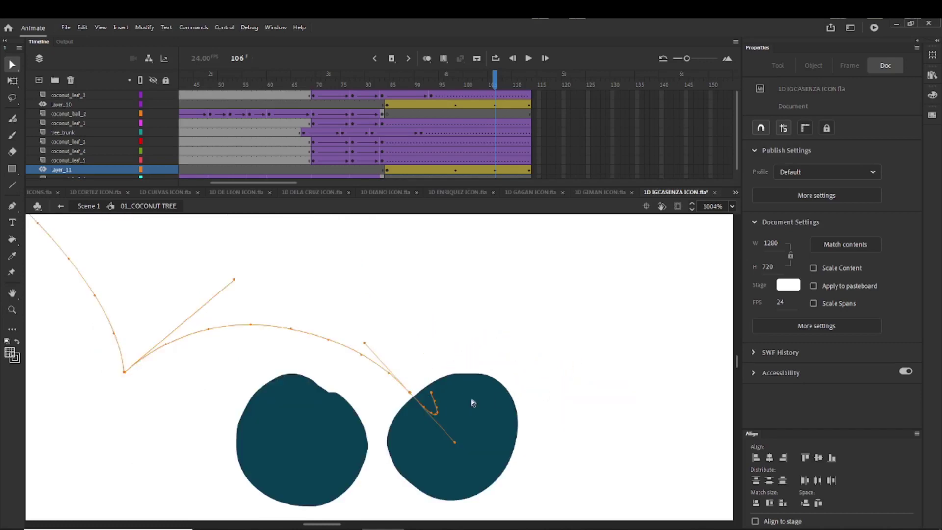
pyautogui.click(433, 396)
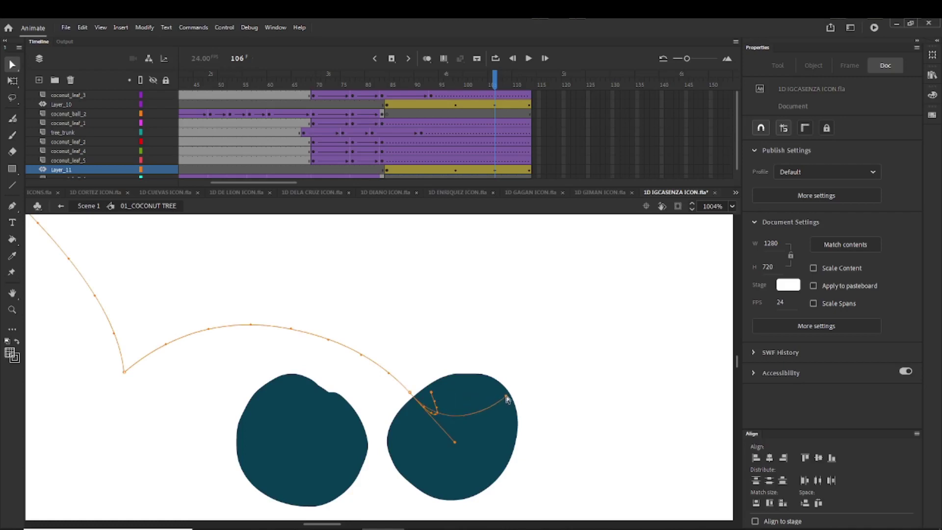
pyautogui.moveTo(506, 395); pyautogui.dragTo(490, 357)
pyautogui.click(410, 392)
pyautogui.moveTo(453, 442); pyautogui.dragTo(443, 365)
# Step: Curve the motion path of coconut_ball_2 into a falling arc with a sharp impact and an arched first bounce
pyautogui.keyDown('ctrl'); pyautogui.keyDown('alt'); pyautogui.click(386, 328); pyautogui.keyUp('alt'); pyautogui.keyUp('ctrl')
pyautogui.moveTo(354, 336); pyautogui.dragTo(409, 358)
pyautogui.moveTo(354, 75); pyautogui.dragTo(447, 150)
pyautogui.click(240, 440)
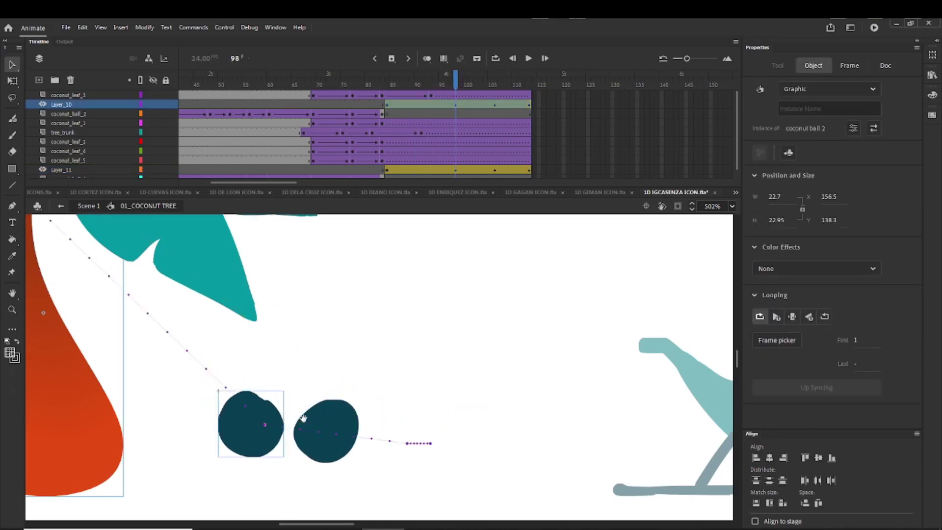
pyautogui.moveTo(259, 415); pyautogui.dragTo(348, 415)
pyautogui.moveTo(307, 484); pyautogui.dragTo(384, 386)
pyautogui.moveTo(355, 427); pyautogui.dragTo(345, 329)
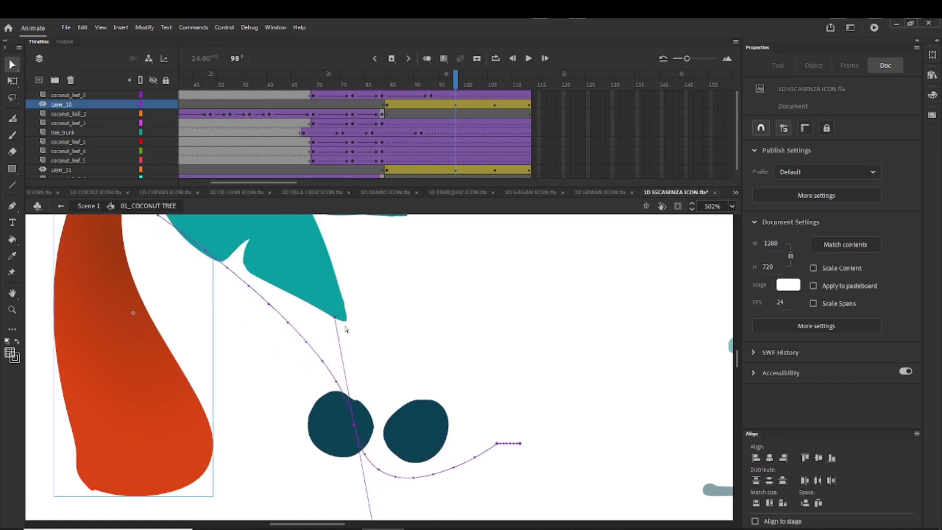
pyautogui.moveTo(273, 501); pyautogui.dragTo(292, 450)
pyautogui.moveTo(392, 477); pyautogui.dragTo(444, 290)
# Step: Reshape the last section of coconut_ball_2's motion path into a small upward second bounce
pyautogui.moveTo(513, 385); pyautogui.dragTo(520, 410)
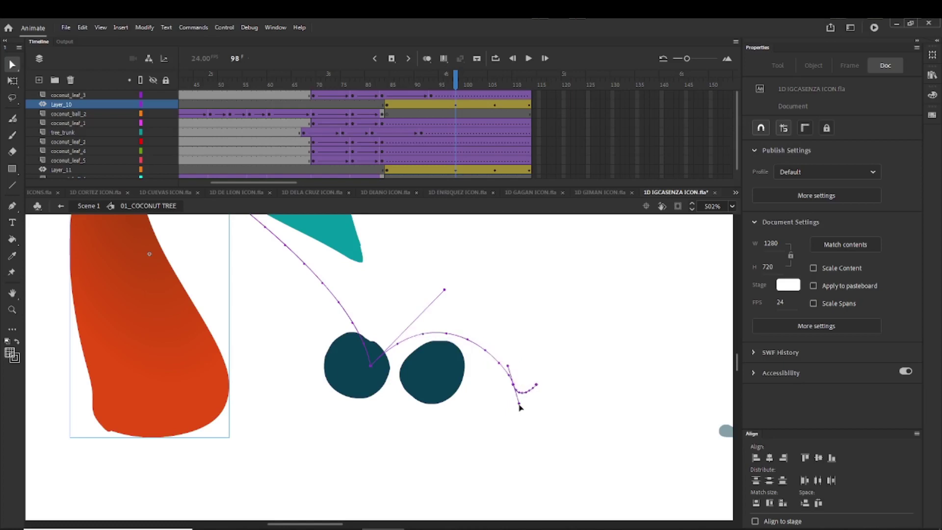
pyautogui.moveTo(523, 369); pyautogui.dragTo(579, 389)
pyautogui.moveTo(525, 373); pyautogui.dragTo(552, 359)
pyautogui.hotkey('ctrl', '-')
pyautogui.moveTo(499, 306); pyautogui.dragTo(485, 375)
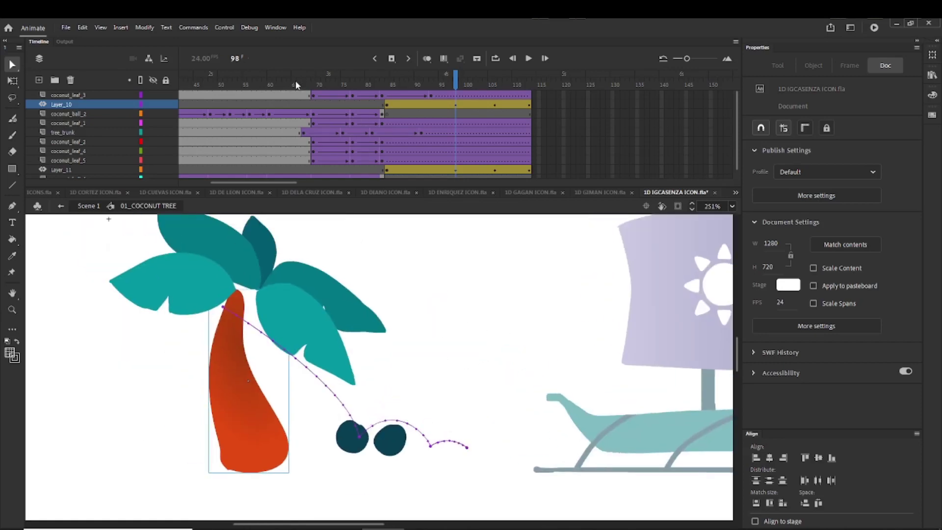
# Step: Play the sway and the coconuts' fall to review the bouncing, stopping at frame 85
pyautogui.click(296, 85)
pyautogui.press('Return')
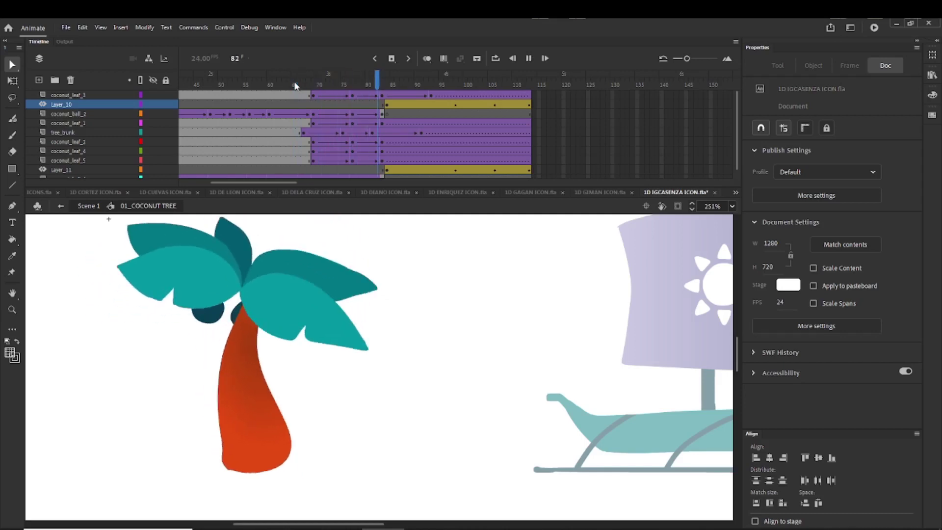
pyautogui.click(391, 103)
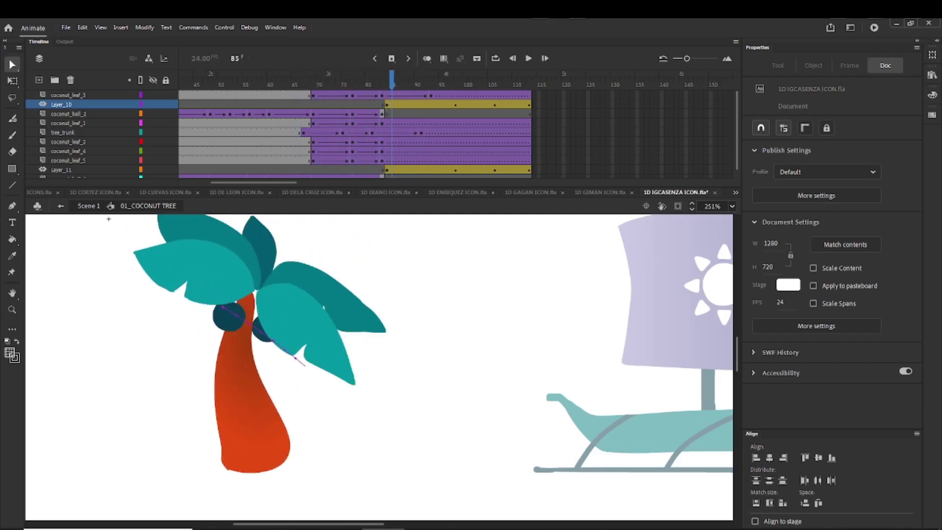
pyautogui.press('space')
pyautogui.moveTo(122, 349); pyautogui.dragTo(248, 360)
pyautogui.press('a')
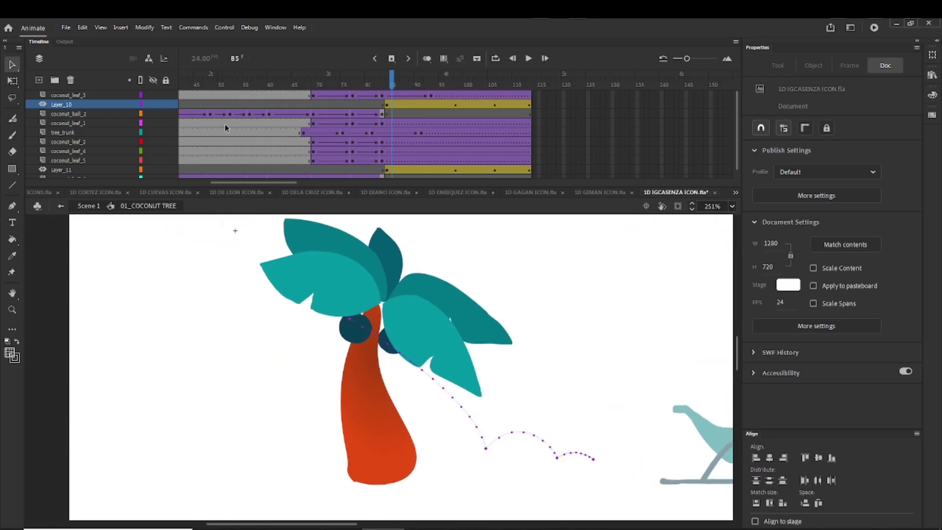
# Step: At frame 77, rotate coconut_leaf_3 and coconut_leaf_4 counterclockwise so their tips droop steeply downward
pyautogui.moveTo(289, 85); pyautogui.dragTo(353, 90)
pyautogui.click(230, 324)
pyautogui.press('q')
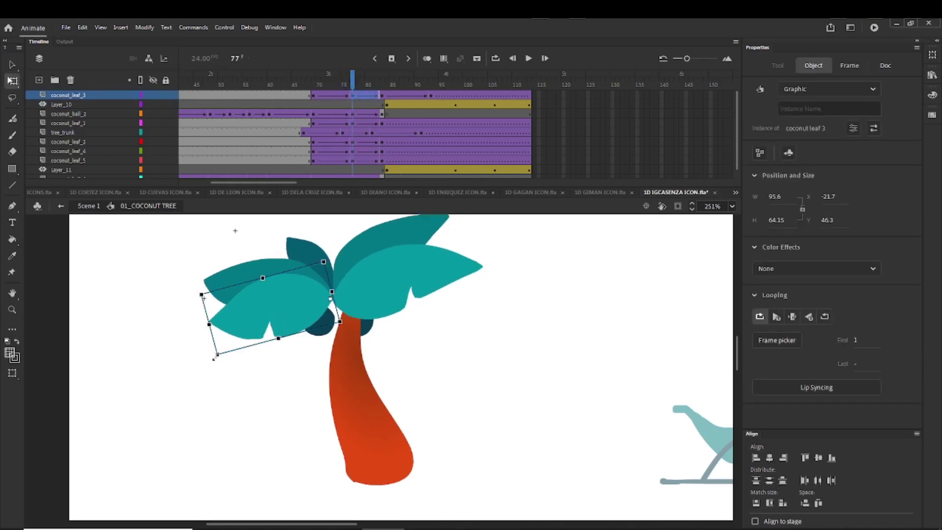
pyautogui.moveTo(220, 365); pyautogui.dragTo(314, 422)
pyautogui.click(234, 301)
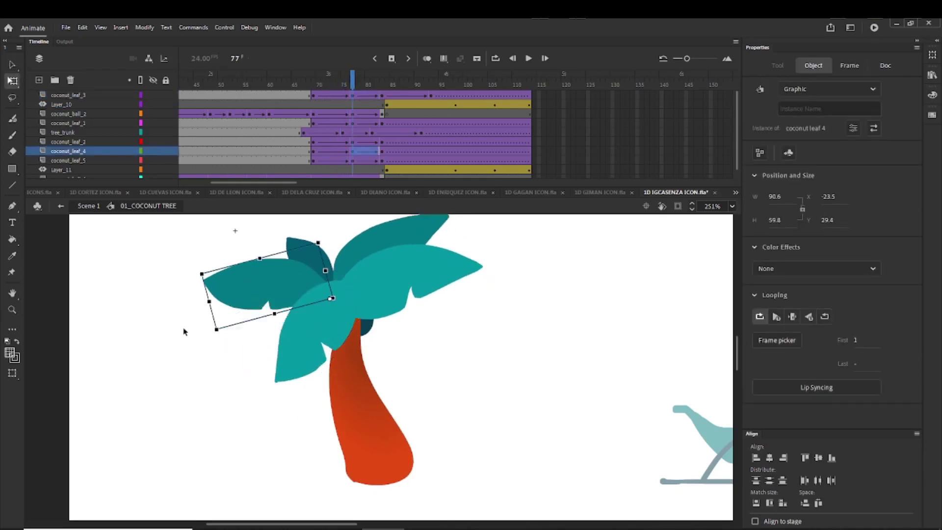
pyautogui.moveTo(214, 340); pyautogui.dragTo(286, 338)
pyautogui.press('v')
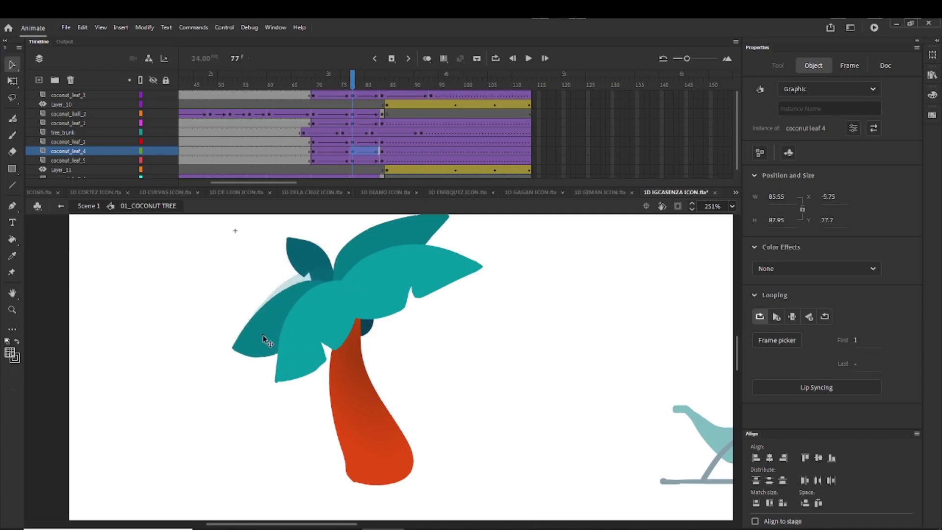
# Step: At frame 77, flatten coconut_leaf_5 counterclockwise and rotate coconut_leaf_2 and coconut_leaf_1 clockwise so they droop
pyautogui.click(297, 260)
pyautogui.press('q')
pyautogui.moveTo(277, 248); pyautogui.dragTo(354, 302)
pyautogui.press('v')
pyautogui.click(391, 245)
pyautogui.press('q')
pyautogui.moveTo(425, 268); pyautogui.dragTo(482, 321)
pyautogui.press('v')
pyautogui.click(432, 336)
pyautogui.press('q')
pyautogui.press('Escape')
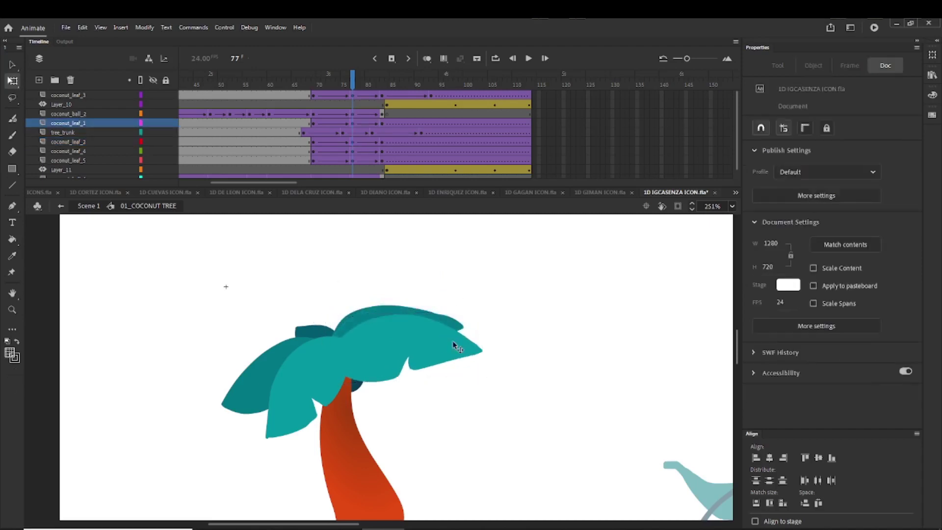
pyautogui.press('v')
# Step: Review the drooping leaf motion between frames 68 and 77
pyautogui.moveTo(316, 73); pyautogui.dragTo(353, 90)
pyautogui.press('space')
pyautogui.moveTo(193, 373); pyautogui.dragTo(203, 339)
pyautogui.click(313, 82)
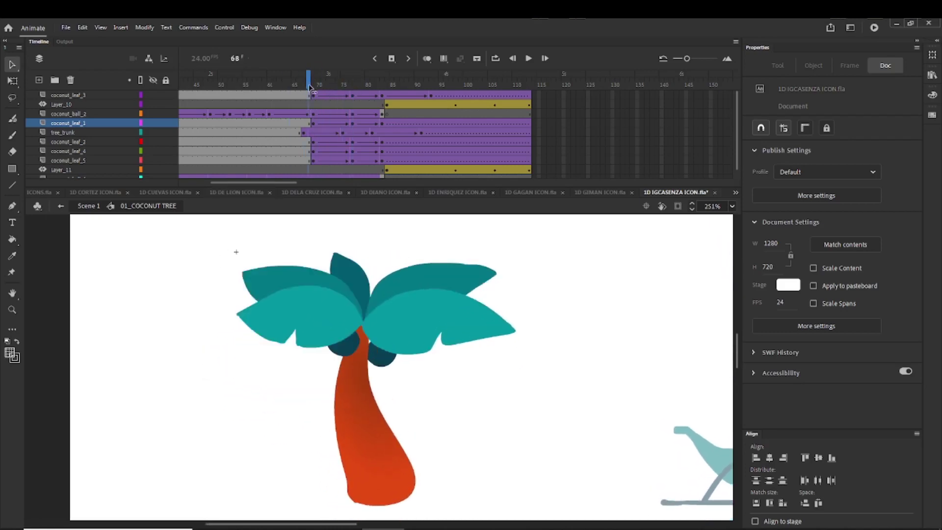
# Step: Shift tree_trunk's sway keyframes to frames 69, 77 and 83 so they line up with the leaf keyframes
pyautogui.moveTo(314, 87)
pyautogui.mouseDown()
pyautogui.moveTo(336, 93)
pyautogui.moveTo(327, 96)
pyautogui.mouseUp()
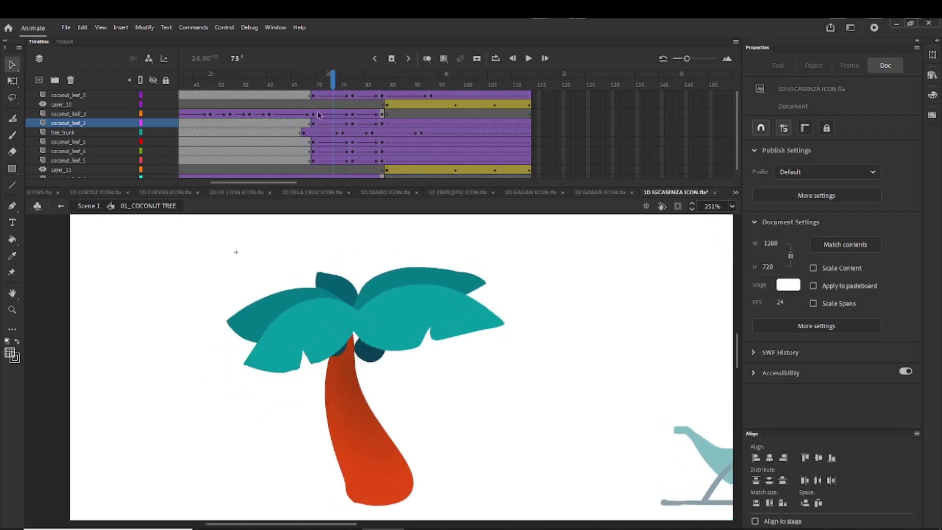
pyautogui.moveTo(302, 133); pyautogui.dragTo(375, 135)
pyautogui.moveTo(296, 88); pyautogui.dragTo(352, 98)
# Step: At frame 77, move the leaves and coconuts farther left and lean the trunk to meet them
pyautogui.click(317, 211)
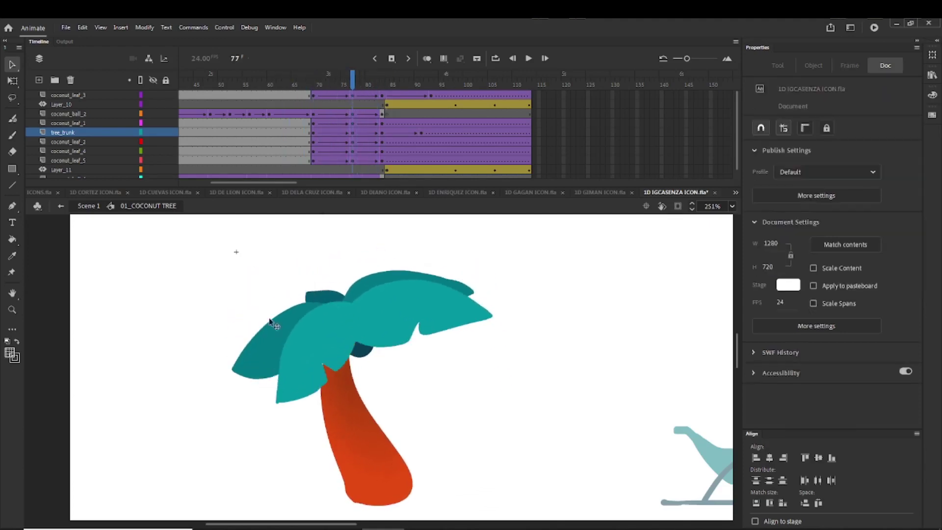
pyautogui.click(343, 299)
pyautogui.moveTo(396, 309); pyautogui.dragTo(313, 322)
pyautogui.click(342, 357)
pyautogui.click(341, 357)
pyautogui.press('q')
pyautogui.click(389, 351)
pyautogui.press('v')
pyautogui.moveTo(305, 80); pyautogui.dragTo(352, 94)
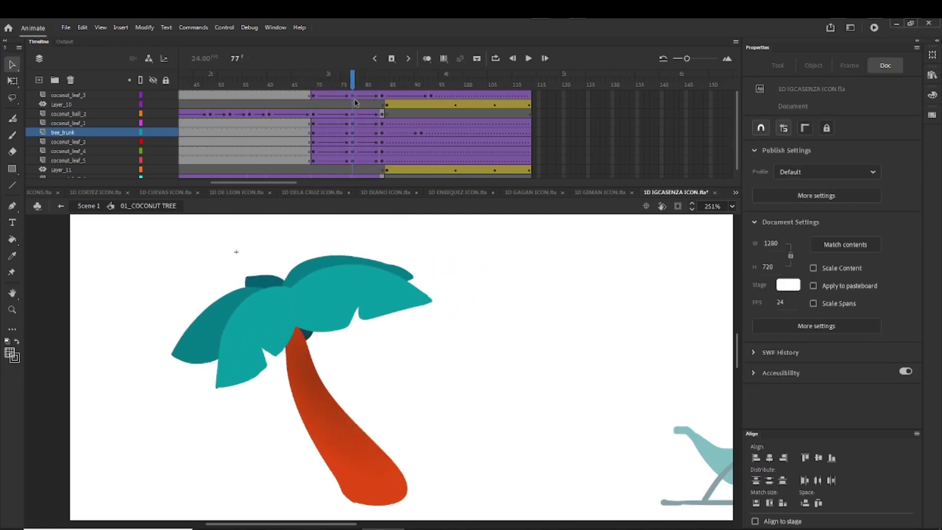
# Step: Add a second keyframe of the frame 77 pose on all tree layers and insert frames so it falls at frame 82
pyautogui.scroll(-1, 354, 174)
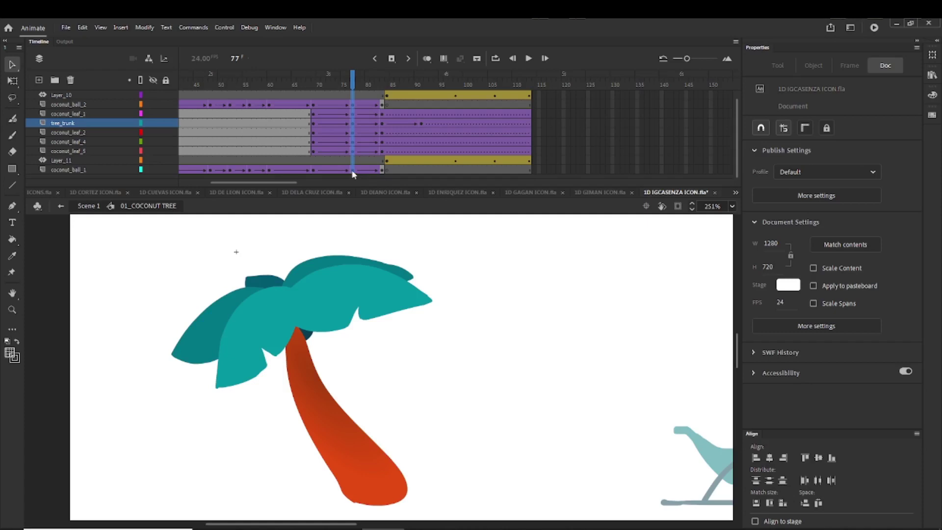
pyautogui.moveTo(352, 171); pyautogui.dragTo(353, 171)
pyautogui.press('F6')
pyautogui.click(352, 79)
pyautogui.press('F5')
pyautogui.press('F5')
pyautogui.press('F5')
pyautogui.press('F5')
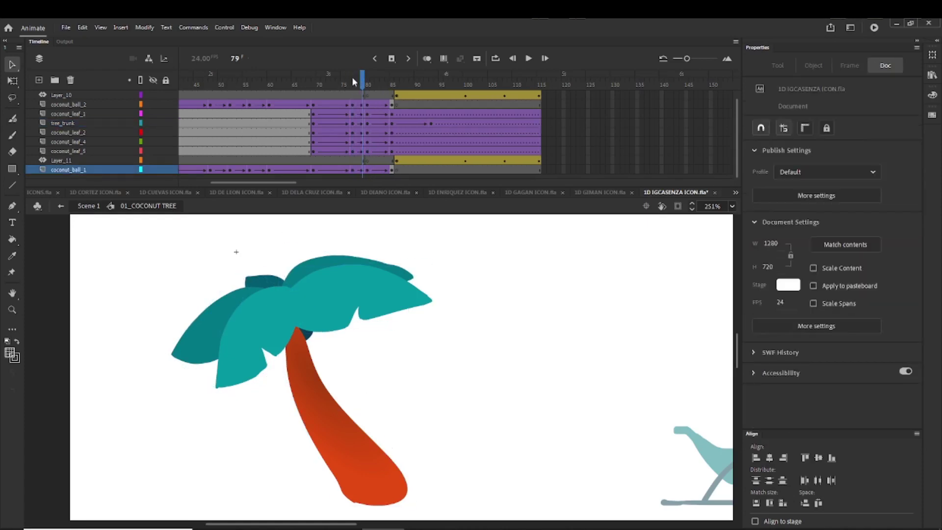
# Step: At frame 82, rotate coconut_leaf_3 and coconut_leaf_4 clockwise so their tips lift outward to the left
pyautogui.click(382, 84)
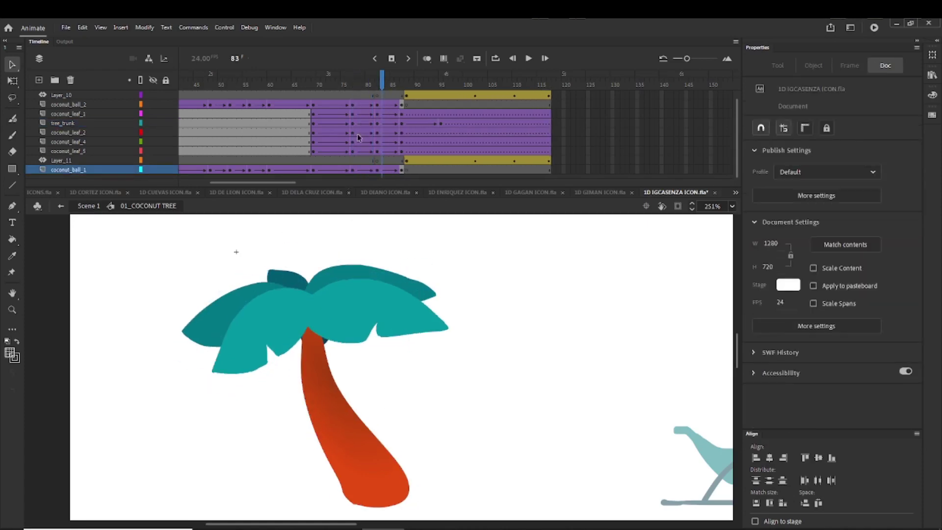
pyautogui.click(250, 351)
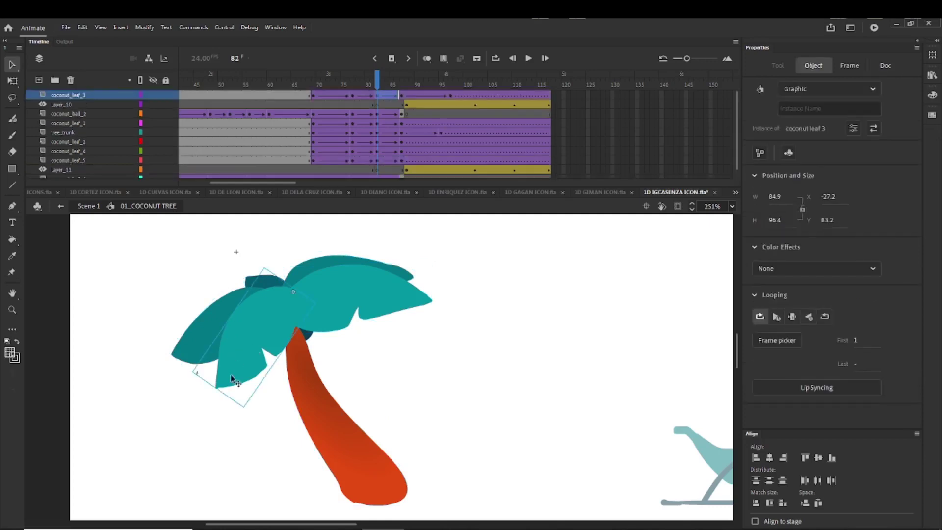
pyautogui.press('q')
pyautogui.moveTo(243, 421); pyautogui.dragTo(177, 364)
pyautogui.press('v')
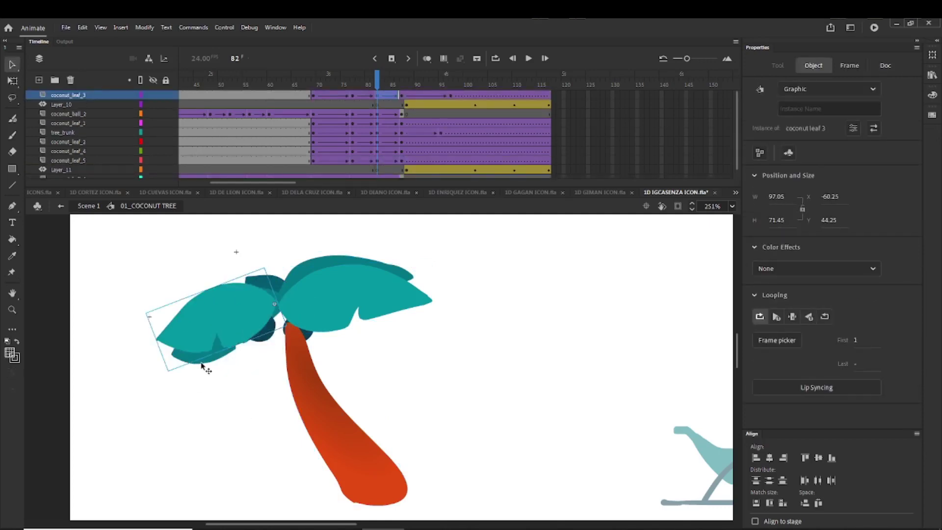
pyautogui.click(201, 362)
pyautogui.press('q')
pyautogui.moveTo(210, 399); pyautogui.dragTo(160, 361)
# Step: At frame 82, rotate coconut_leaf_2 and coconut_leaf_1 upward and tilt coconut_leaf_5 to the left
pyautogui.click(352, 261)
pyautogui.moveTo(420, 267); pyautogui.dragTo(393, 201)
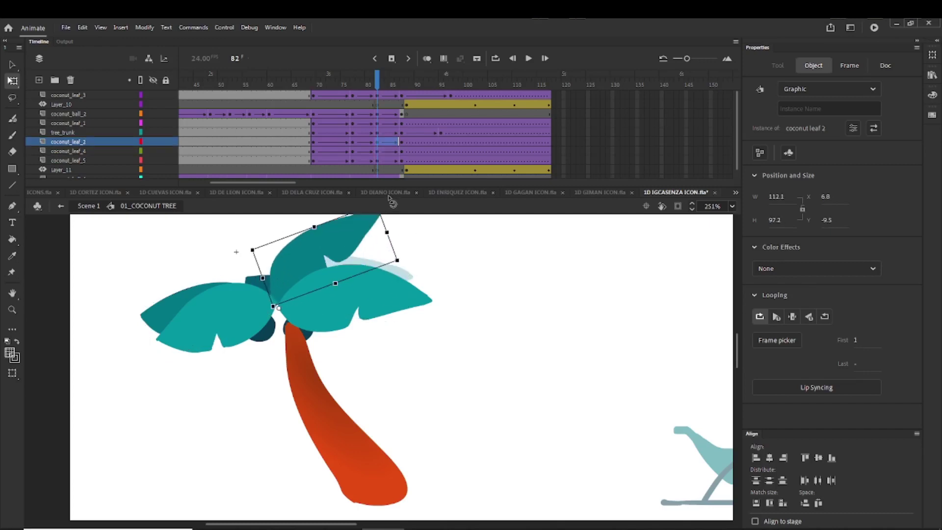
pyautogui.click(407, 288)
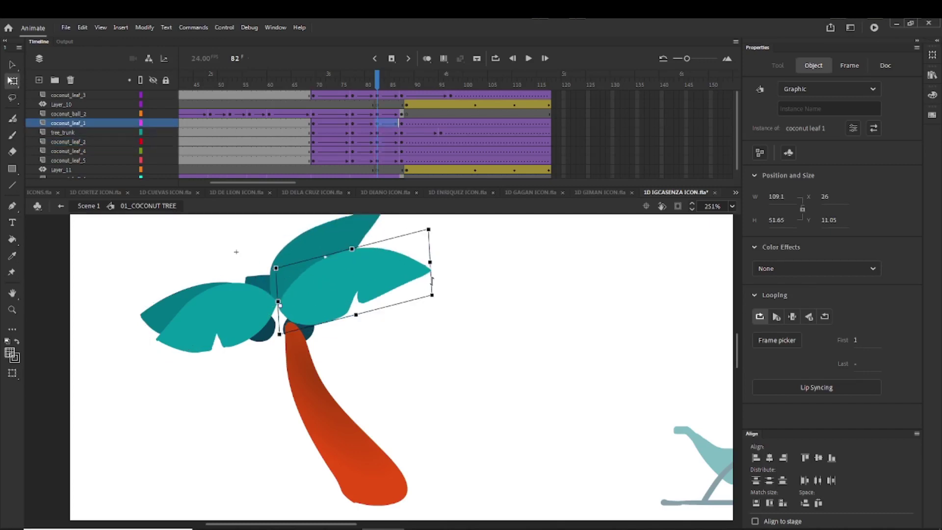
pyautogui.moveTo(441, 307); pyautogui.dragTo(398, 255)
pyautogui.press('v')
pyautogui.click(260, 281)
pyautogui.press('q')
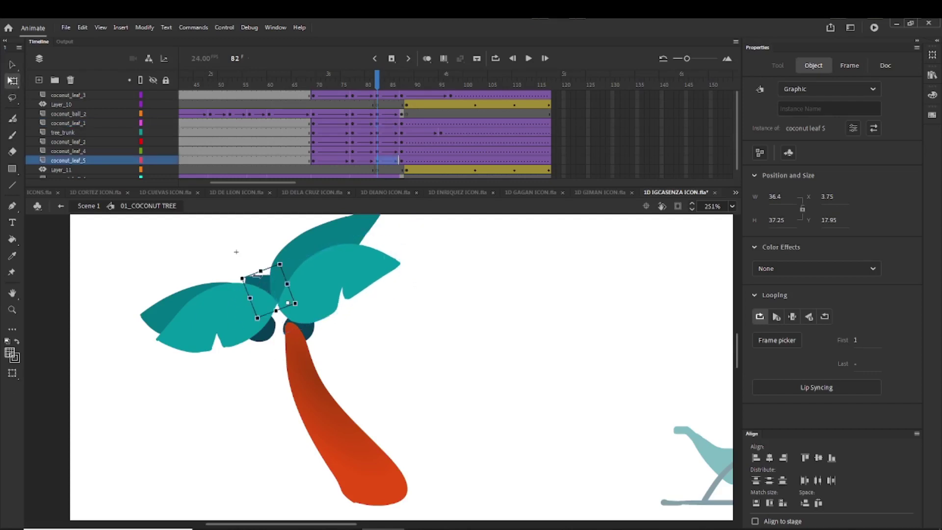
pyautogui.moveTo(262, 271); pyautogui.dragTo(230, 271)
pyautogui.press('v')
# Step: At frame 82, adjust the trunk's upper end upward to close the gap to the leaves
pyautogui.click(259, 356)
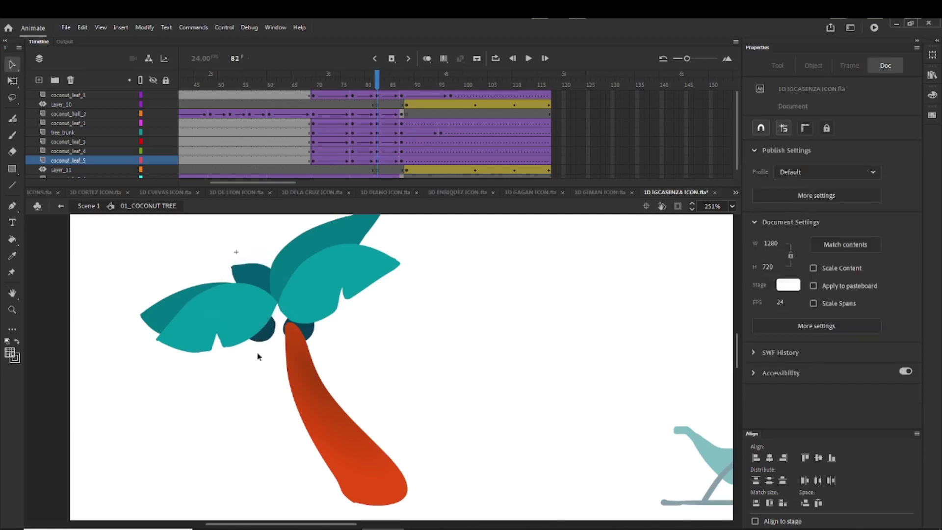
pyautogui.click(289, 354)
pyautogui.press('q')
pyautogui.moveTo(302, 322); pyautogui.dragTo(310, 301)
pyautogui.click(414, 358)
pyautogui.press('v')
pyautogui.moveTo(319, 84); pyautogui.dragTo(404, 104)
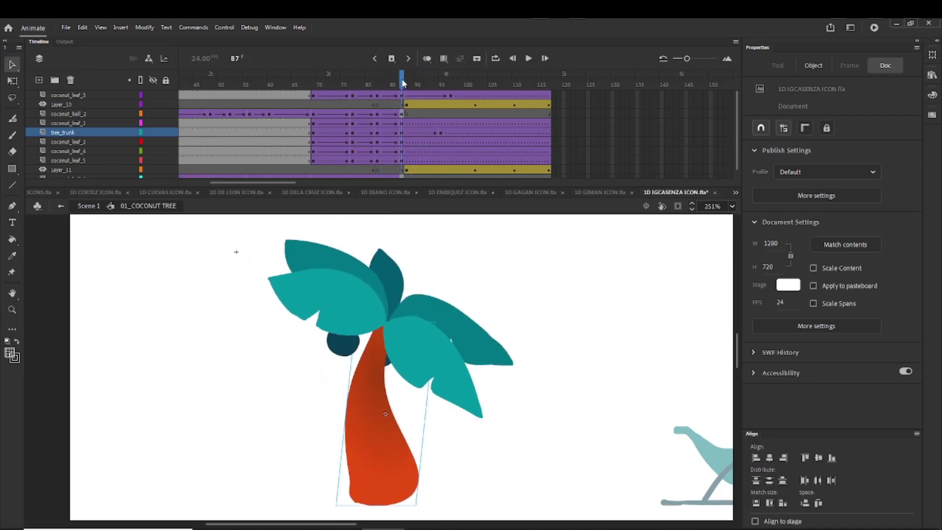
# Step: Insert five frames at frame 87 and add keyframes there on the tree layers, holding the right-leaning pose until frame 92
pyautogui.press('F5')
pyautogui.press('F5')
pyautogui.press('F5')
pyautogui.press('F5')
pyautogui.press('F5')
pyautogui.click(403, 86)
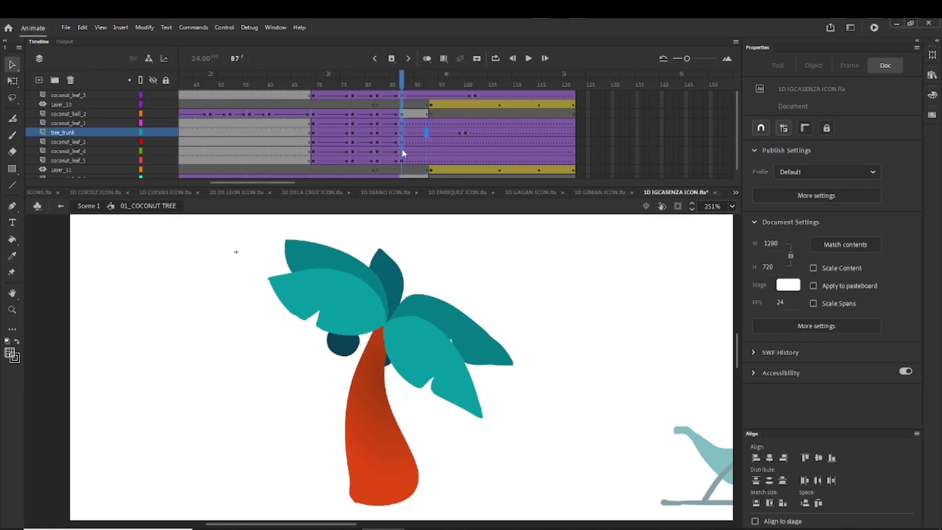
pyautogui.scroll(-1, 402, 148)
pyautogui.click(403, 172)
pyautogui.moveTo(389, 109); pyautogui.dragTo(403, 91)
# Step: At frame 87, rotate coconut_leaf_1 and coconut_leaf_2 clockwise so they hang close to the trunk
pyautogui.click(452, 375)
pyautogui.press('q')
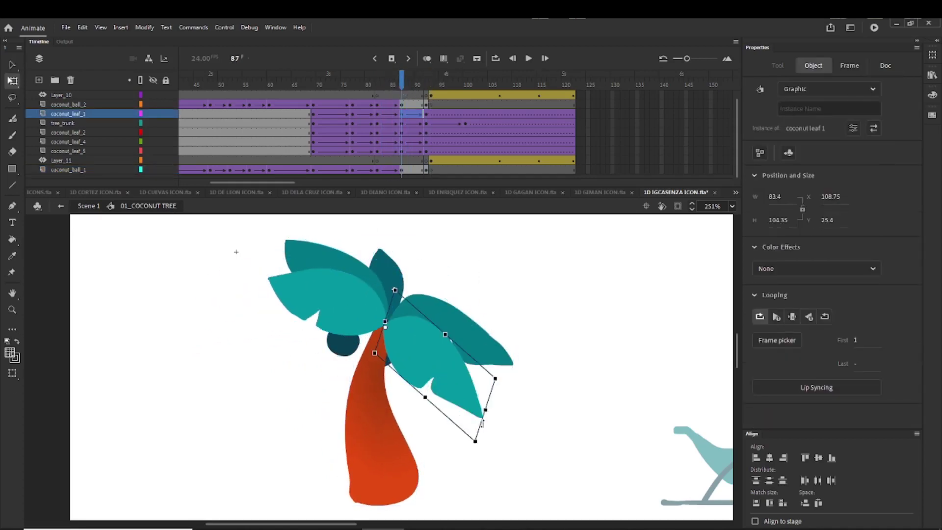
pyautogui.moveTo(483, 446); pyautogui.dragTo(413, 422)
pyautogui.click(505, 364)
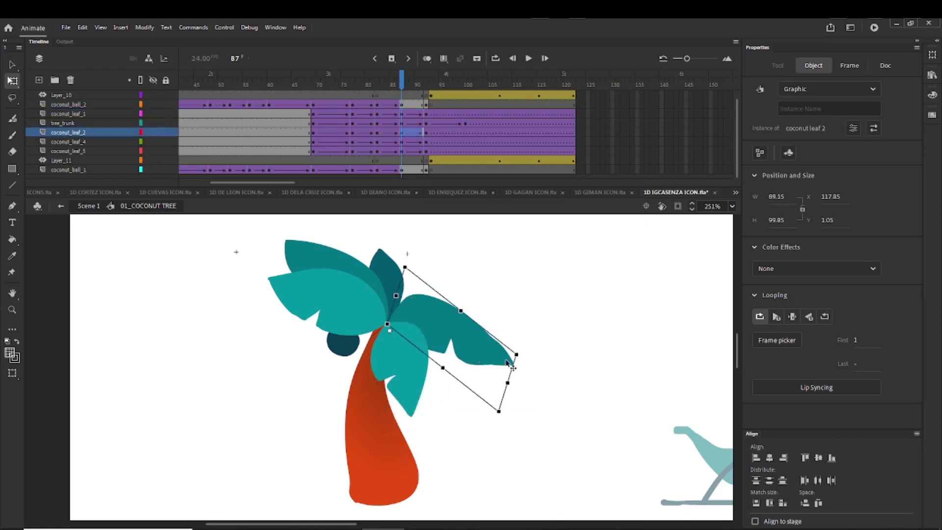
pyautogui.moveTo(506, 382); pyautogui.dragTo(466, 405)
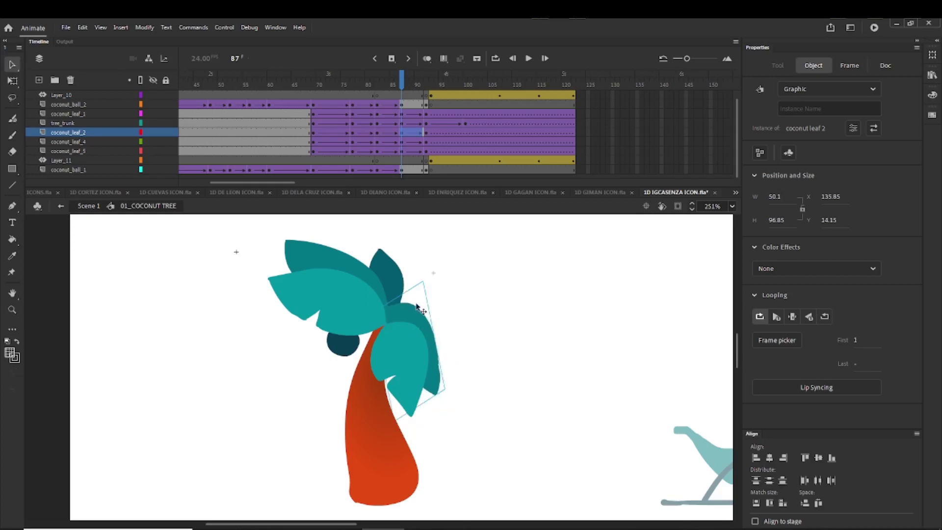
# Step: At frame 87, rotate coconut_leaf_5, coconut_leaf_3 and coconut_leaf_4 counterclockwise toward the left
pyautogui.click(389, 269)
pyautogui.moveTo(361, 251); pyautogui.dragTo(300, 253)
pyautogui.press('v')
pyautogui.click(300, 287)
pyautogui.press('q')
pyautogui.moveTo(259, 326); pyautogui.dragTo(251, 347)
pyautogui.click(276, 256)
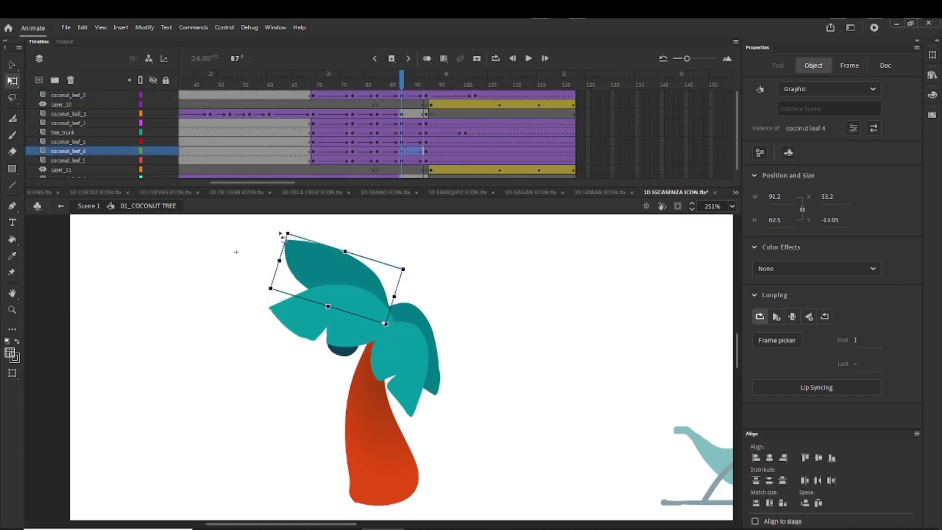
pyautogui.moveTo(310, 239); pyautogui.dragTo(231, 257)
pyautogui.press('v')
pyautogui.click(264, 242)
# Step: Review the extended sway from frame 63 onward
pyautogui.moveTo(286, 97)
pyautogui.mouseDown()
pyautogui.moveTo(441, 103)
pyautogui.moveTo(358, 105)
pyautogui.moveTo(451, 115)
pyautogui.moveTo(314, 115)
pyautogui.moveTo(491, 114)
pyautogui.moveTo(288, 111)
pyautogui.mouseUp()
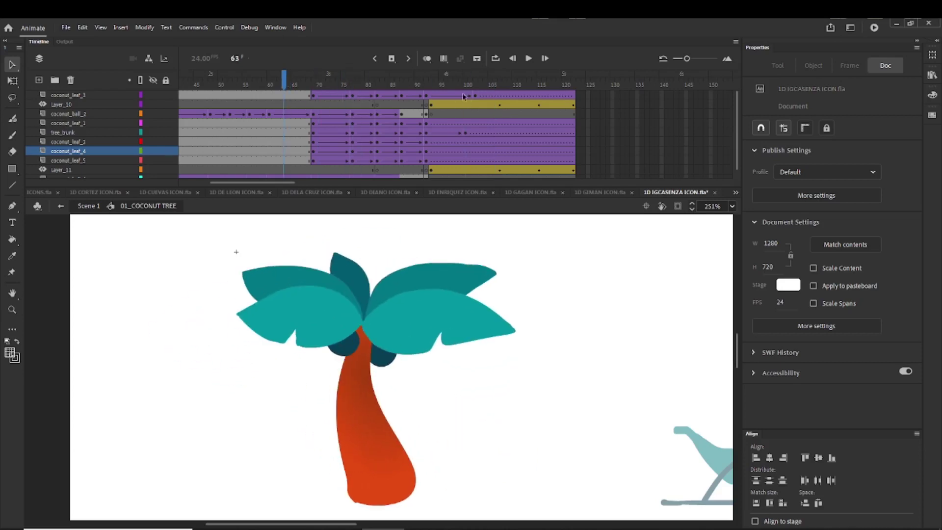
pyautogui.click(431, 83)
pyautogui.click(283, 100)
pyautogui.click(268, 116)
# Step: Copy the frame 48 rest-pose keyframes of tree_trunk and coconut leaves 1, 2, 4 and 5 to frame 100
pyautogui.click(210, 114)
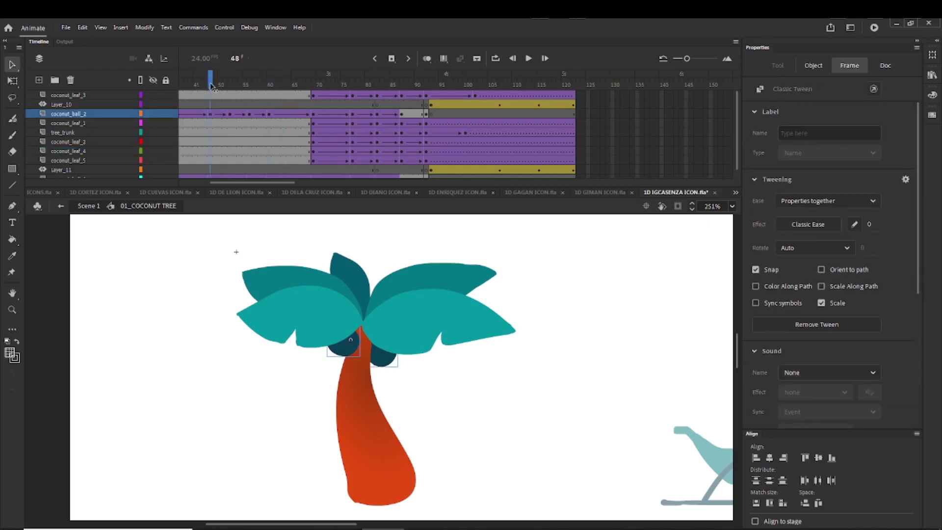
pyautogui.keyDown('shift'); pyautogui.click(210, 159); pyautogui.keyUp('shift')
pyautogui.moveTo(210, 160); pyautogui.dragTo(373, 164)
pyautogui.moveTo(472, 161); pyautogui.dragTo(466, 161)
pyautogui.click(464, 131)
pyautogui.moveTo(470, 124); pyautogui.dragTo(466, 160)
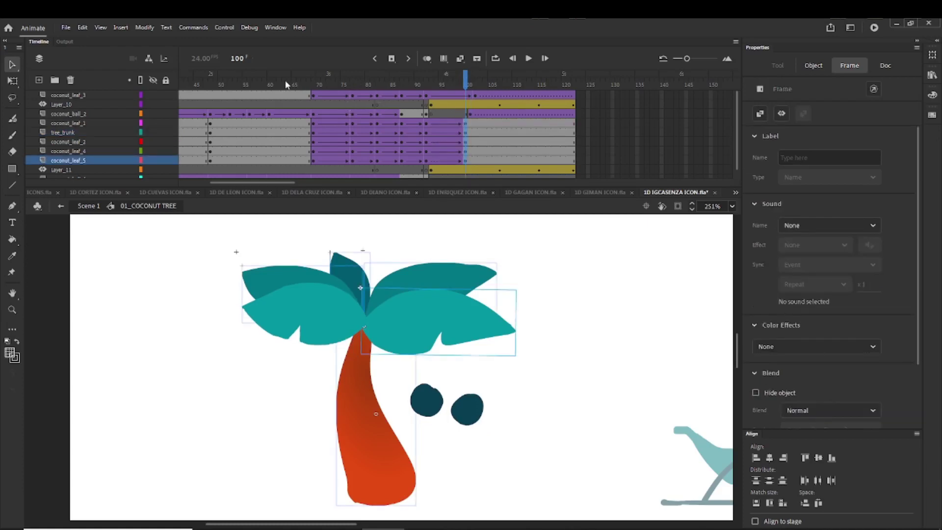
# Step: Clear coconut_leaf_3's keyframe at frame 102 and copy its frame 48 rest pose to frame 100
pyautogui.moveTo(278, 80); pyautogui.dragTo(469, 121)
pyautogui.click(475, 96)
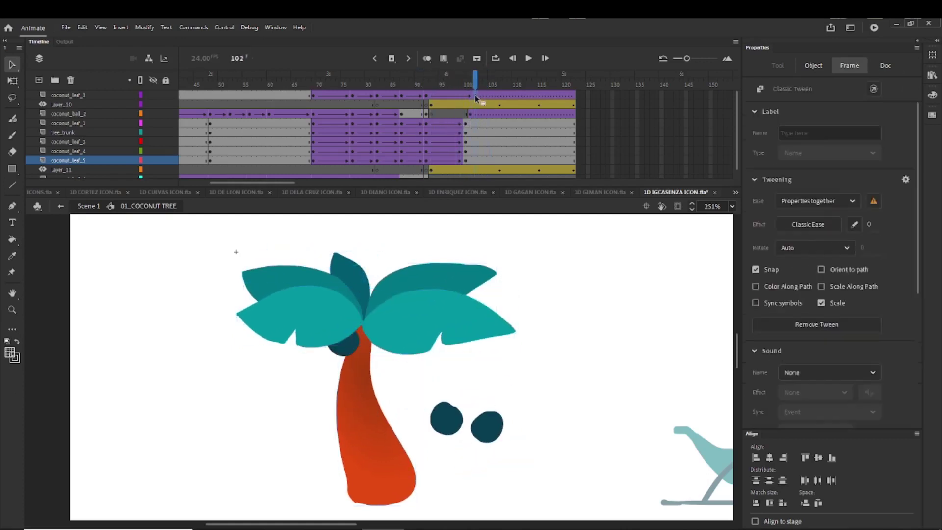
pyautogui.hotkey('shift', 'F6')
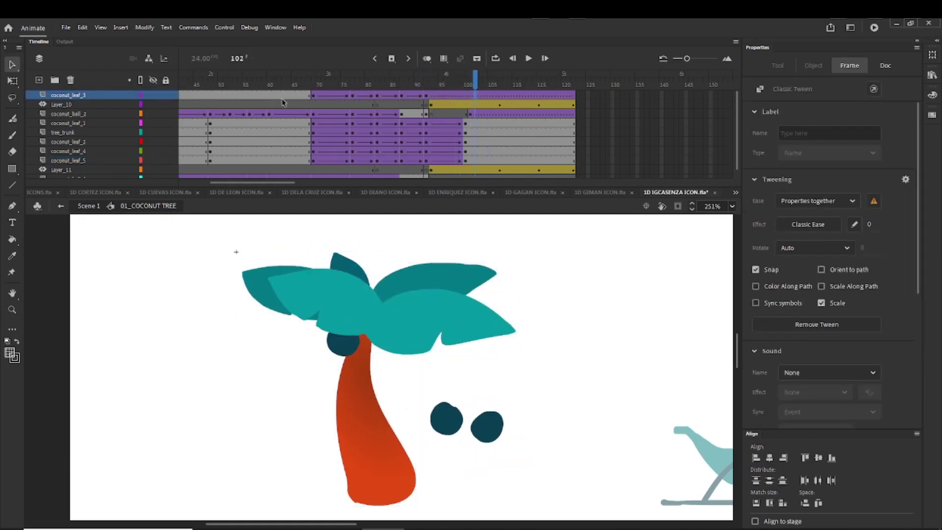
pyautogui.click(210, 96)
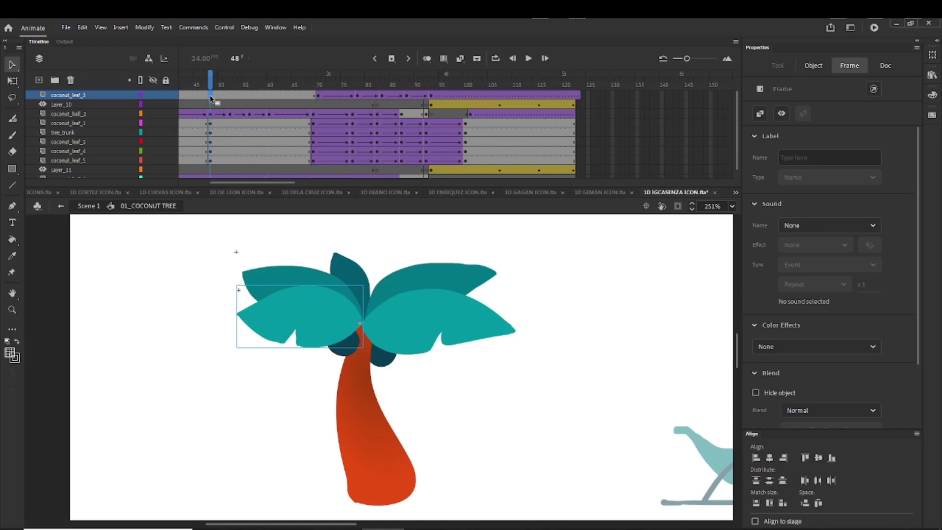
pyautogui.moveTo(463, 94); pyautogui.dragTo(465, 95)
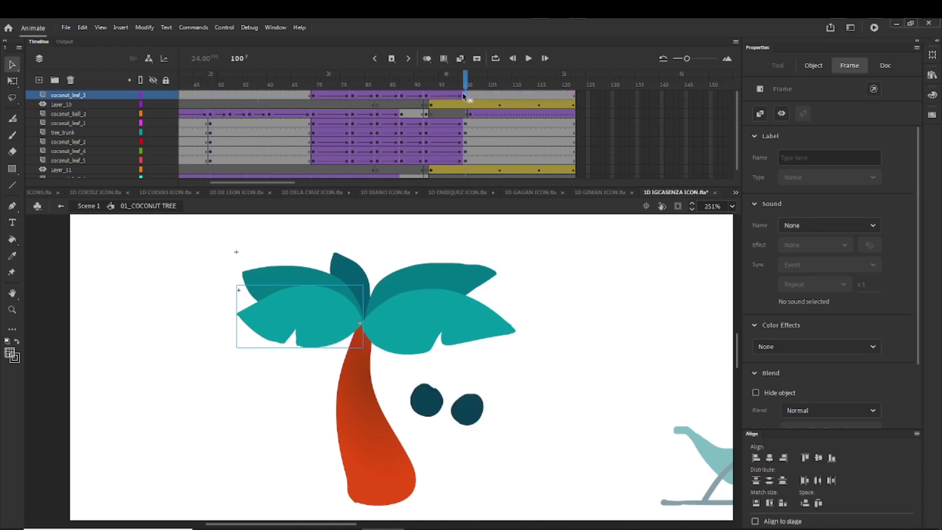
# Step: Play the sway and inspect the coconuts' motion up to frame 101
pyautogui.click(289, 77)
pyautogui.press('Return')
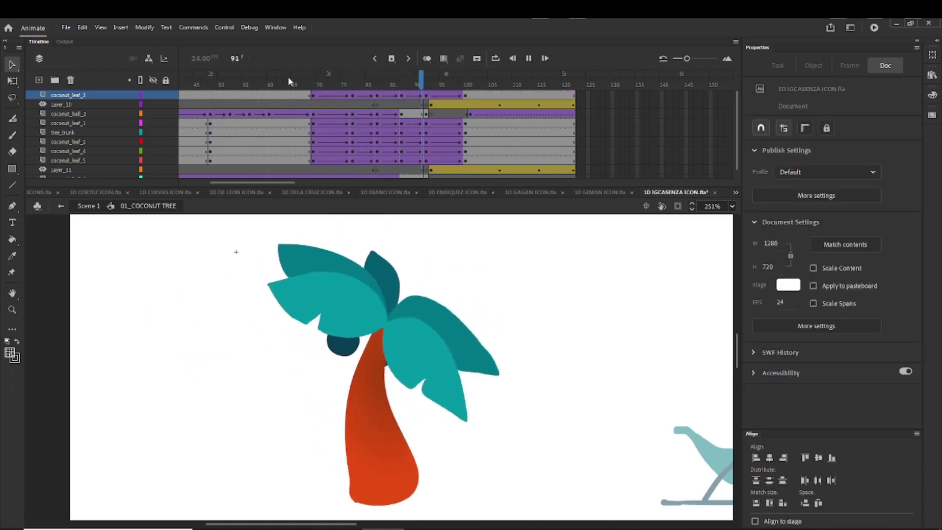
pyautogui.click(397, 114)
pyautogui.moveTo(396, 114); pyautogui.dragTo(471, 91)
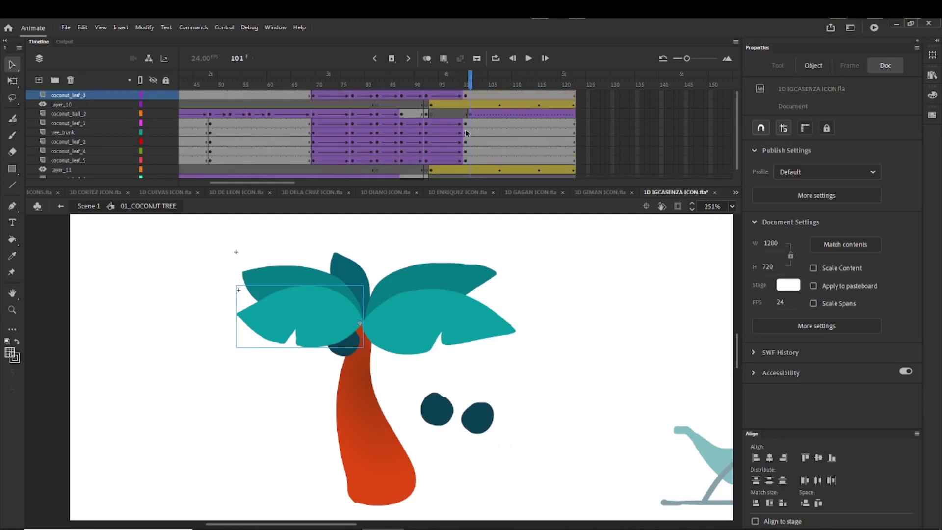
# Step: Remove the stray coconut_ball_2 keyframe at frame 101
pyautogui.click(470, 114)
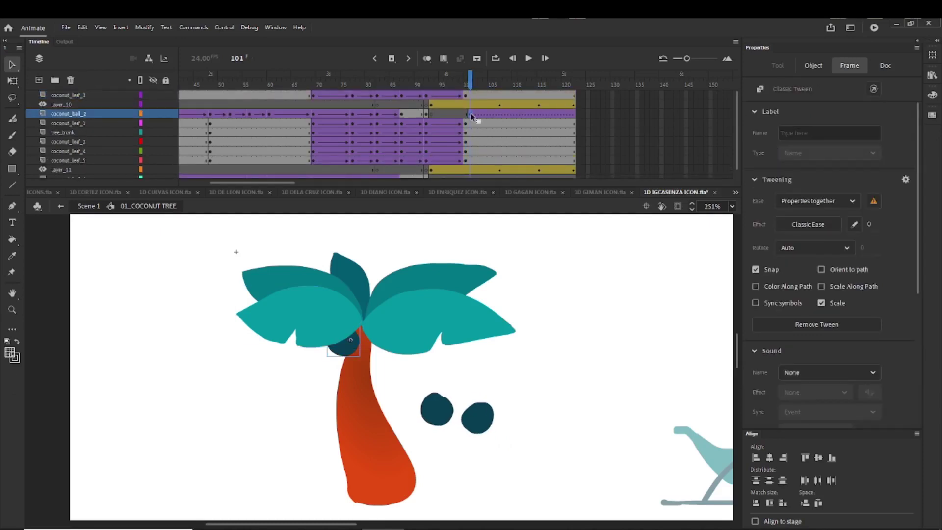
pyautogui.hotkey('ctrl', 'z')
pyautogui.click(293, 86)
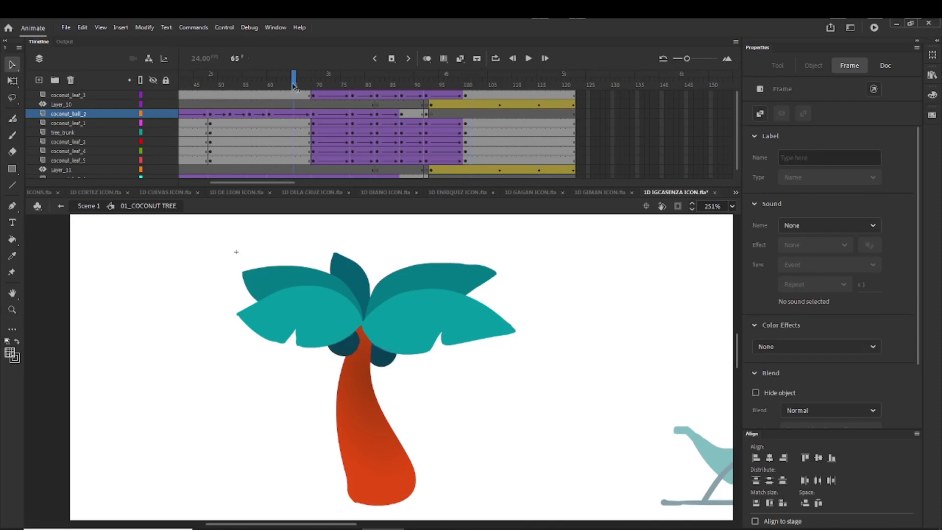
# Step: Save the document as a new copy with 2 added to its file name and play the animation from the start
pyautogui.hotkey('ctrl', 'shift', 's')
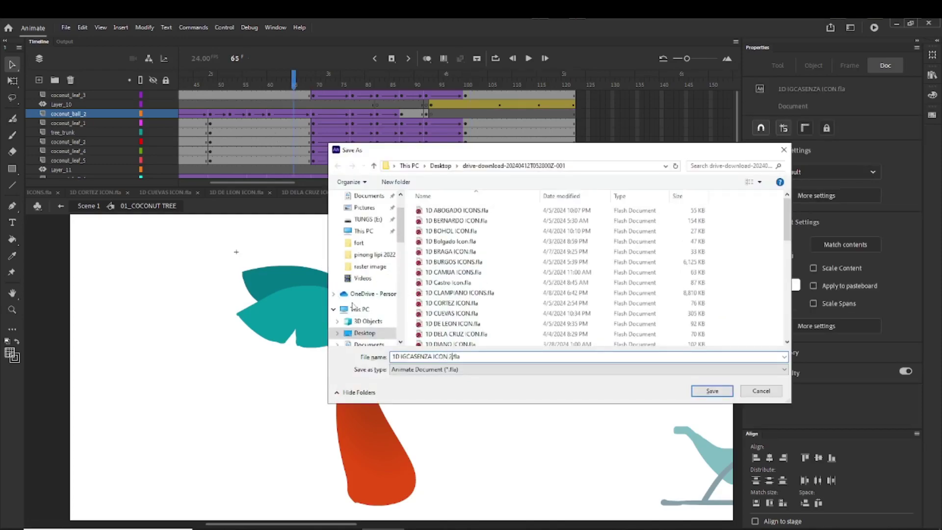
pyautogui.press('Return')
pyautogui.moveTo(118, 97); pyautogui.dragTo(89, 246)
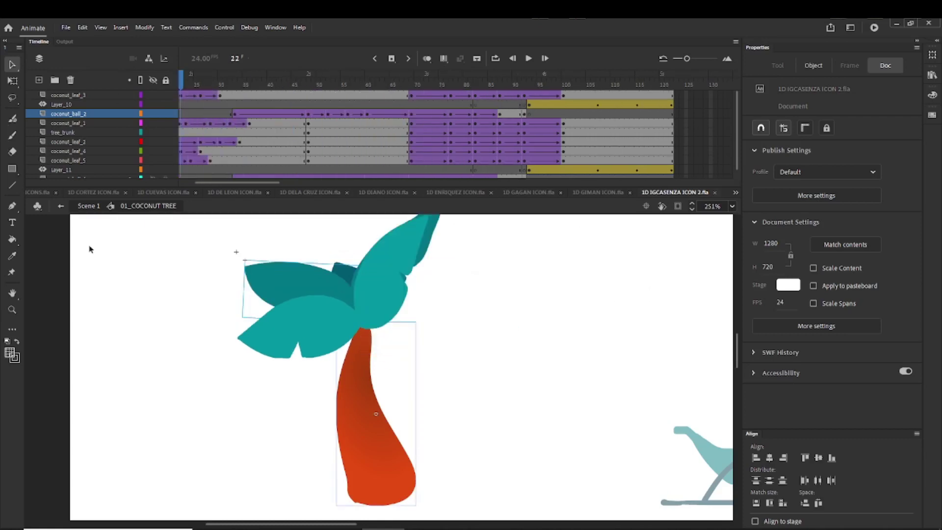
pyautogui.moveTo(200, 88); pyautogui.dragTo(108, 83)
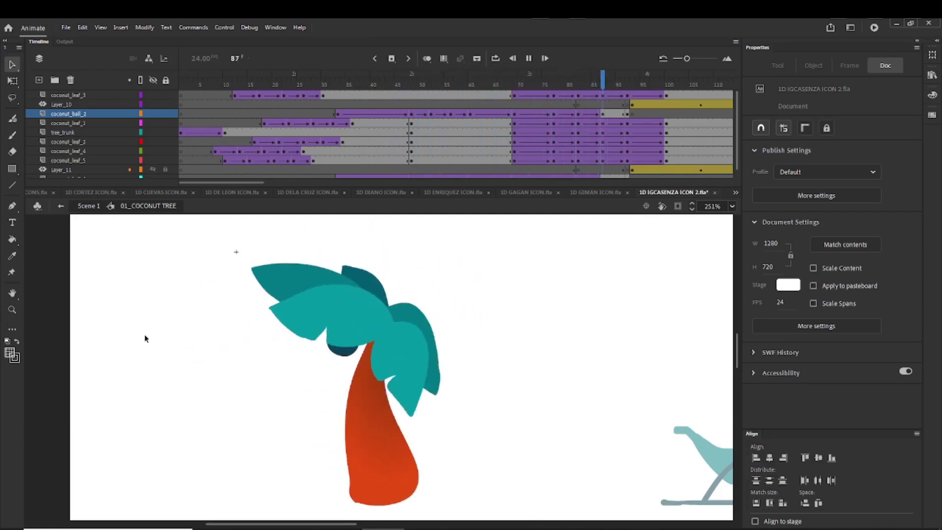
# Step: Move the falling-coconut tweens on Layer_10 and Layer_11 earlier so both start at frame 87
pyautogui.moveTo(489, 86); pyautogui.dragTo(435, 78)
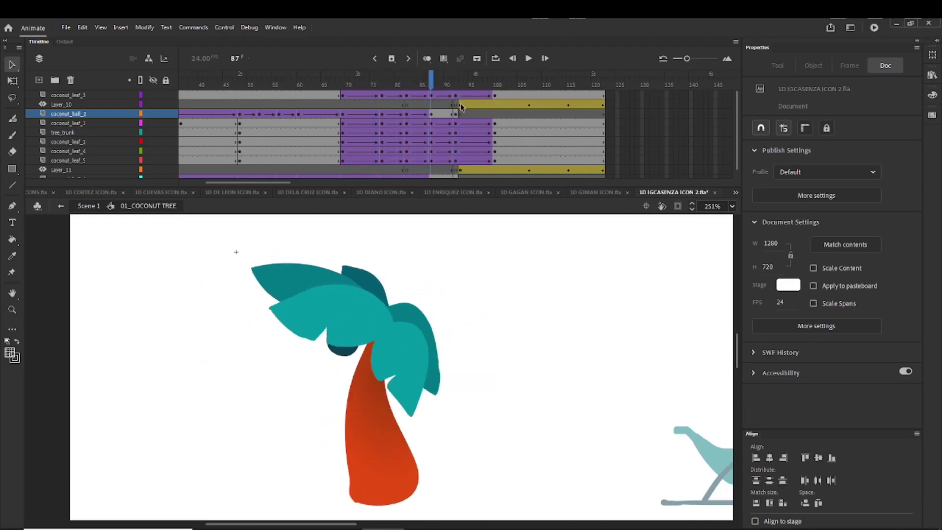
pyautogui.moveTo(461, 106); pyautogui.dragTo(550, 104)
pyautogui.moveTo(460, 170); pyautogui.dragTo(554, 171)
# Step: Insert a blank keyframe at frame 88 on coconut_ball_2 and delete the leftover coconut at frame 92
pyautogui.click(435, 115)
pyautogui.press('F7')
pyautogui.click(455, 115)
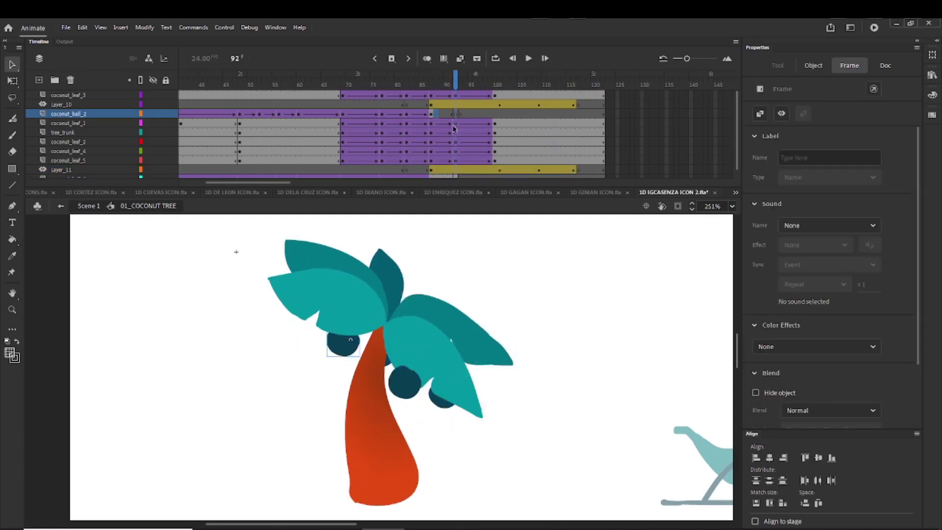
pyautogui.press('Delete')
# Step: Blank coconut_ball_1 from frame 88 and delete its leftover coconut at frame 92
pyautogui.scroll(-1, 452, 128)
pyautogui.click(435, 170)
pyautogui.press('F7')
pyautogui.click(456, 171)
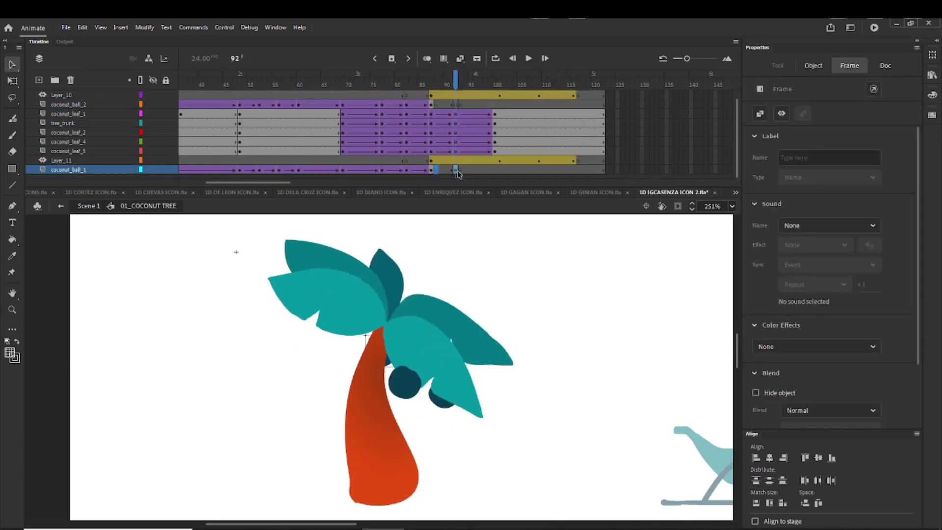
pyautogui.press('Delete')
# Step: Extend the coconut tweens on Layer_11 and Layer_10 to frame 122 and play the animation
pyautogui.click(580, 162)
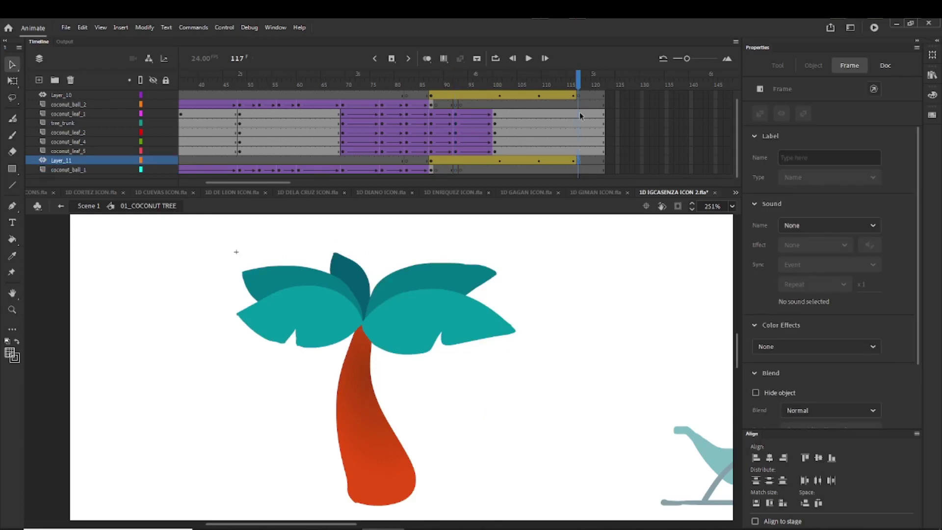
pyautogui.click(581, 95)
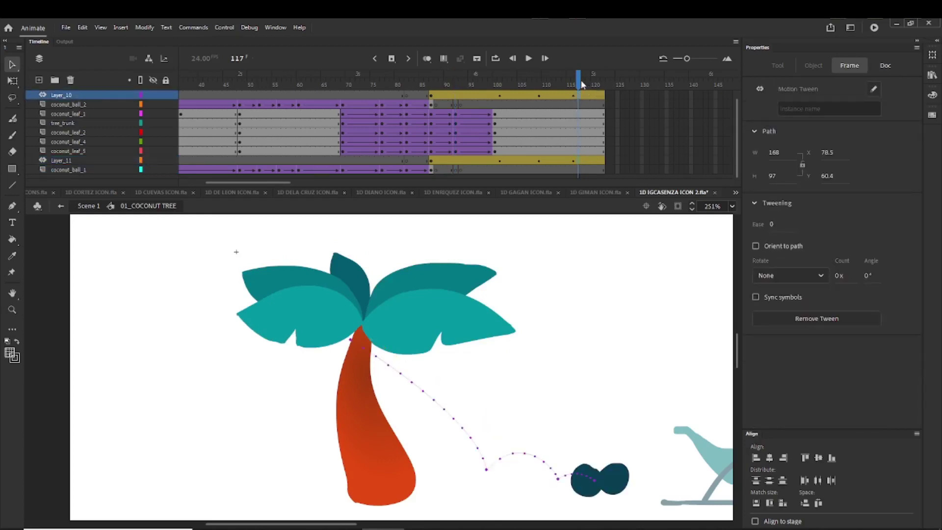
pyautogui.press('Return')
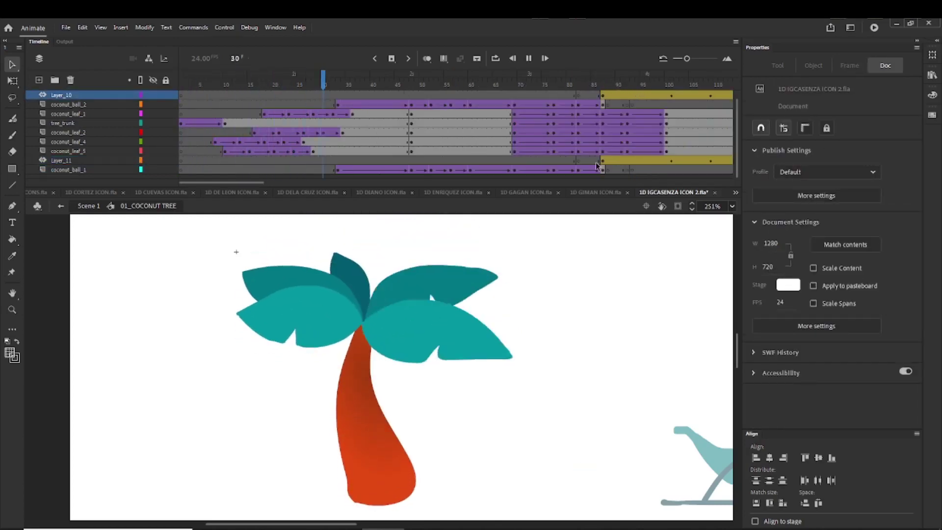
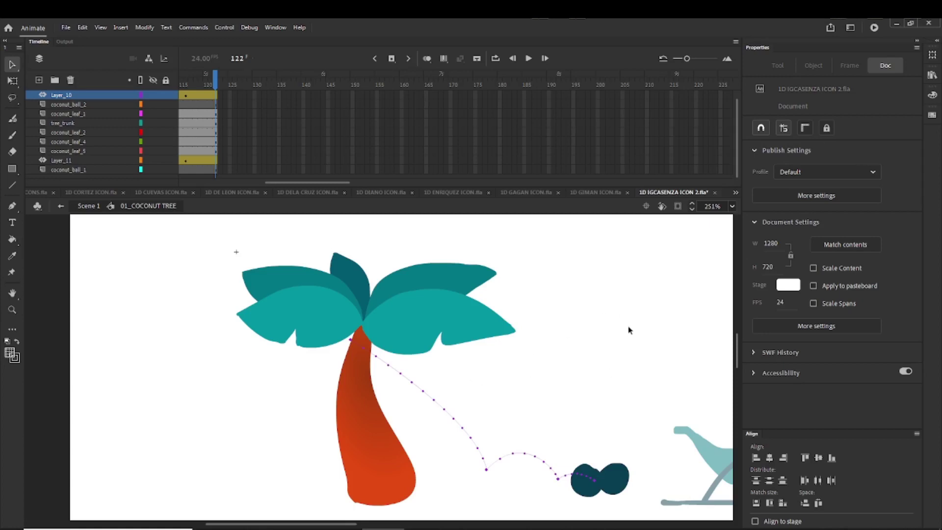
pyautogui.press('Return')
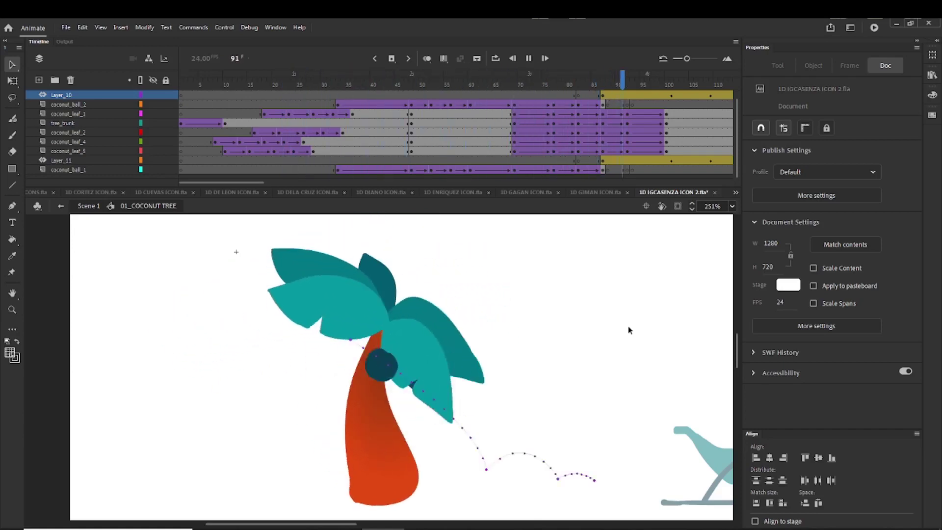
# Step: Remove two frames across all layers near frame 83 and replay the sway
pyautogui.click(484, 76)
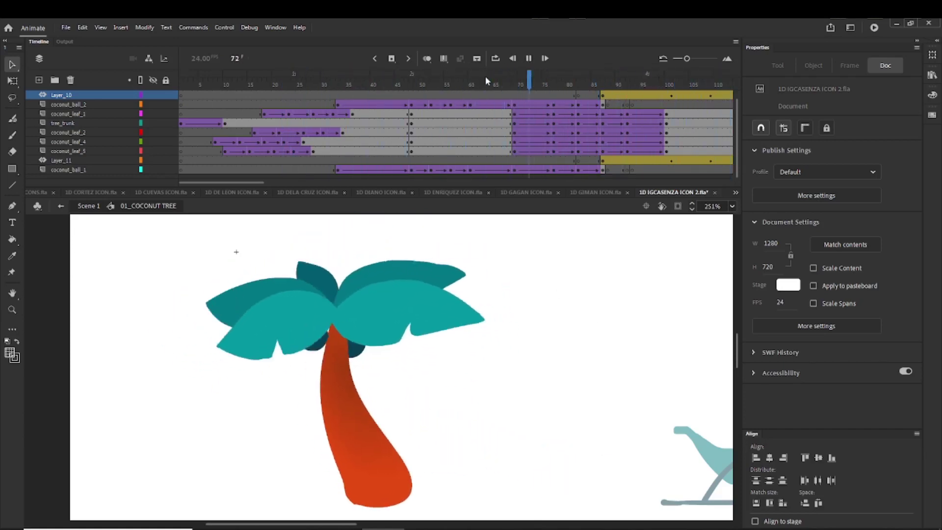
pyautogui.moveTo(489, 79); pyautogui.dragTo(585, 83)
pyautogui.press('Return')
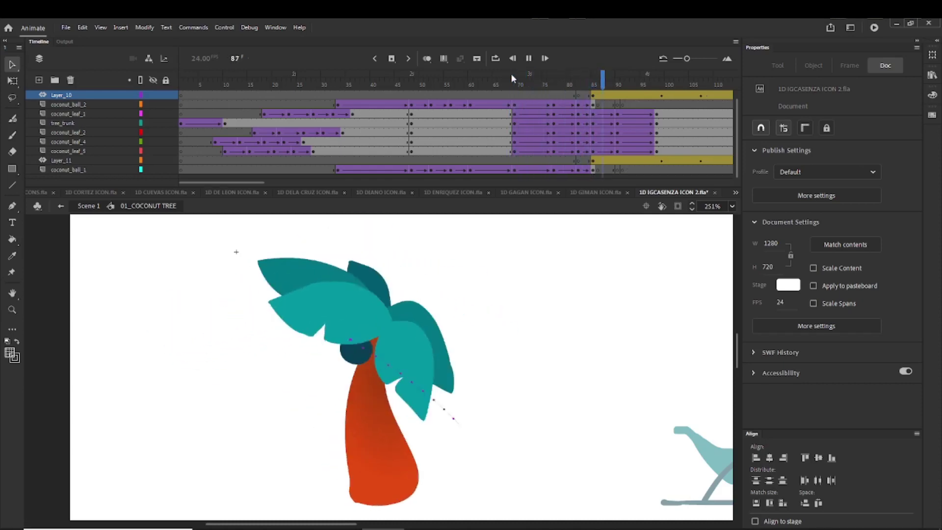
# Step: Remove four frames at frame 92 and one frame at frame 87 across all layers
pyautogui.moveTo(511, 78); pyautogui.dragTo(629, 76)
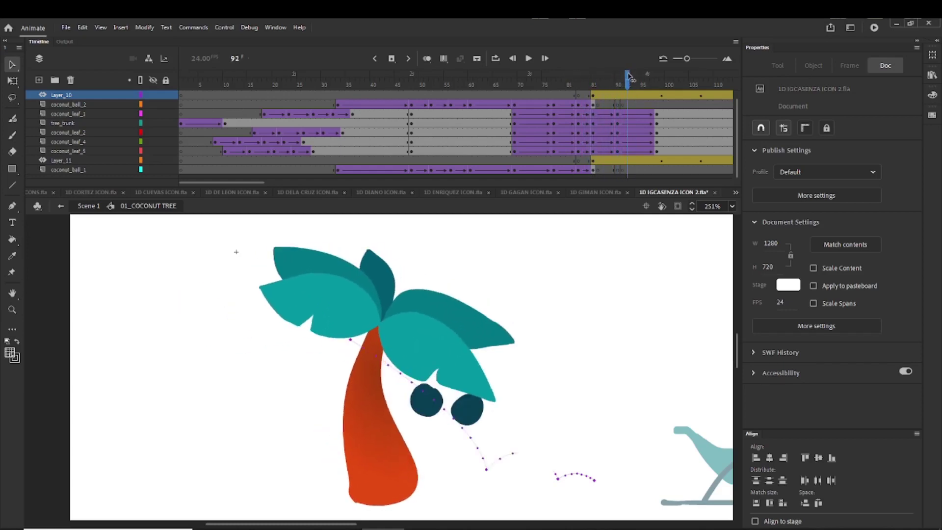
pyautogui.hotkey('shift', 'F5')
pyautogui.hotkey('shift', 'F5')
pyautogui.hotkey('shift', 'F5')
pyautogui.hotkey('shift', 'F5')
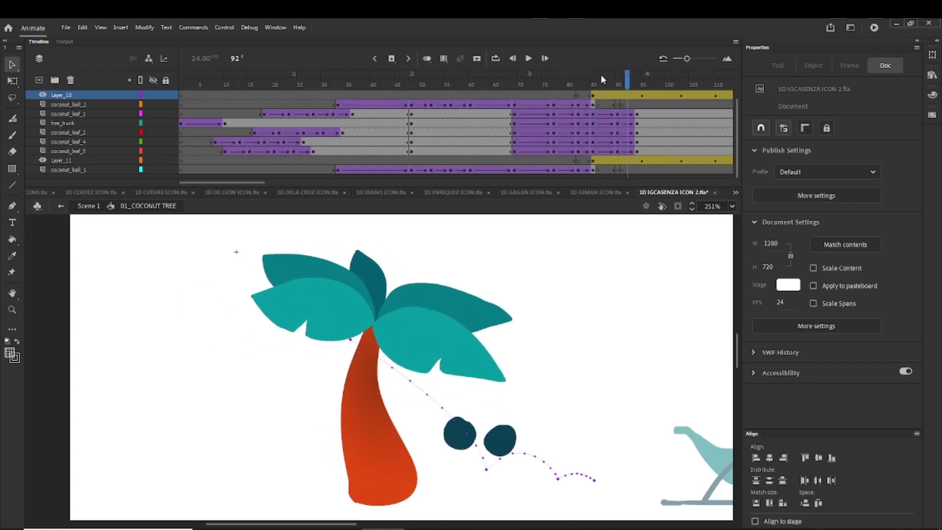
pyautogui.click(602, 77)
pyautogui.hotkey('shift', 'F5')
# Step: Play the shortened animation from frame 48 and scrub through the coconuts' fall up to frame 99
pyautogui.click(411, 78)
pyautogui.press('Return')
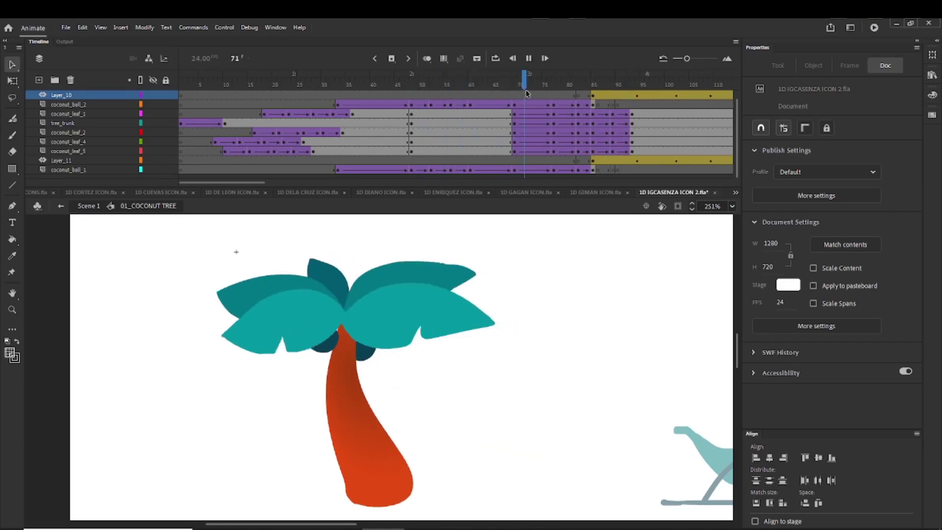
pyautogui.moveTo(583, 78); pyautogui.dragTo(695, 79)
pyautogui.hscroll(5, 589, 93)
pyautogui.click(419, 95)
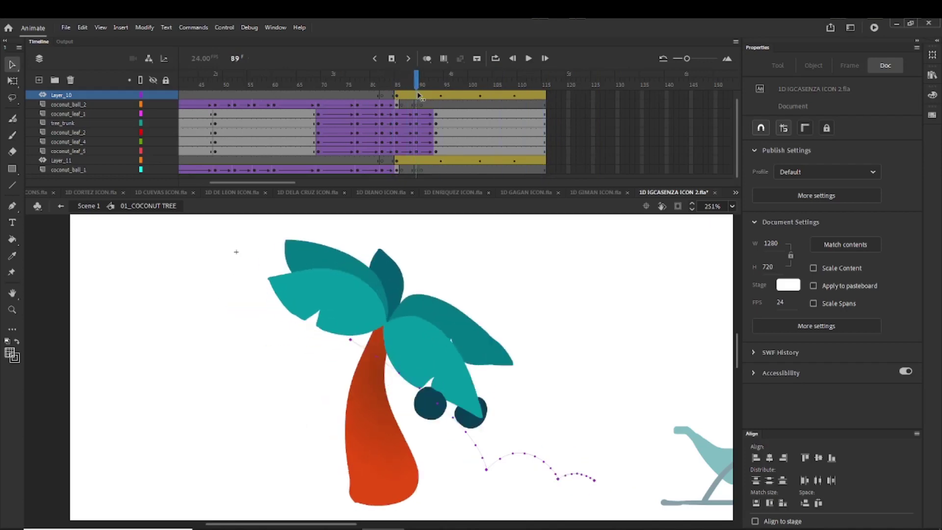
pyautogui.moveTo(418, 95); pyautogui.dragTo(471, 92)
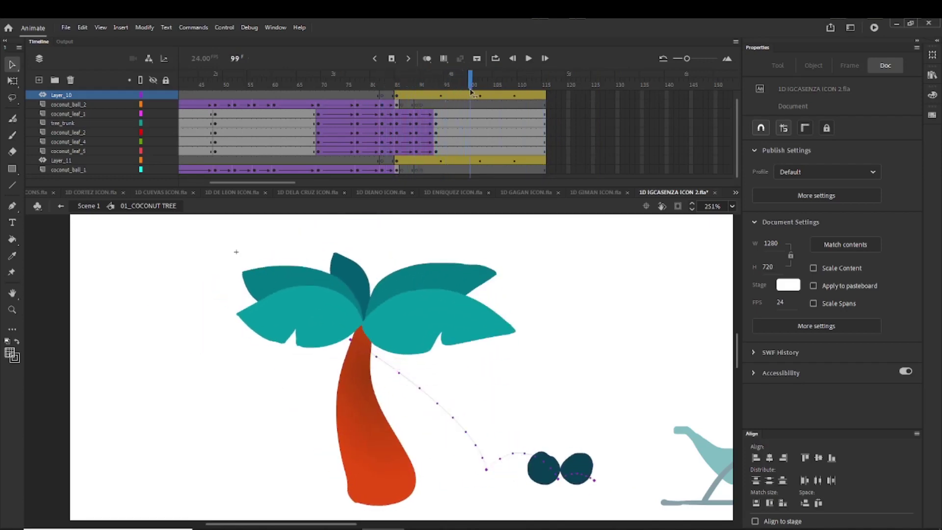
# Step: Insert keyframes at frames 99 and 109 on tree_trunk and all five coconut leaf layers
pyautogui.moveTo(472, 152); pyautogui.dragTo(472, 151)
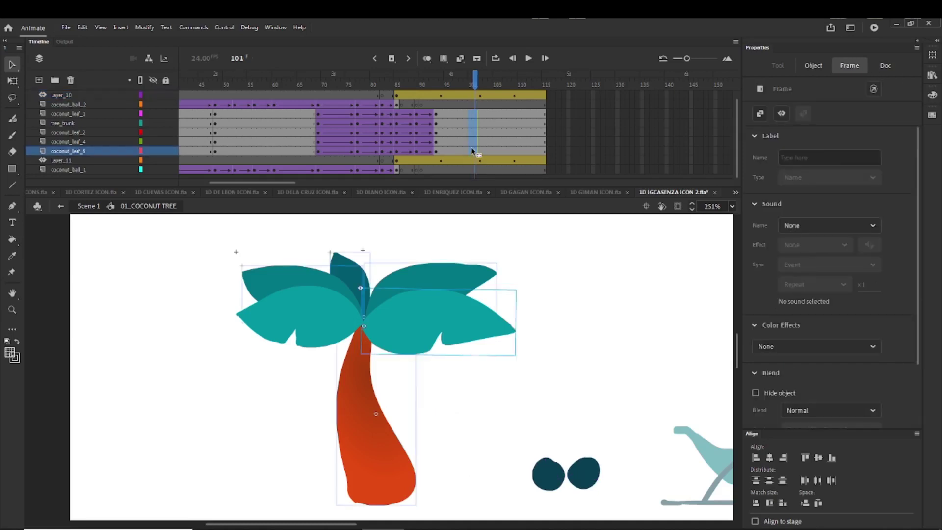
pyautogui.press('F6')
pyautogui.scroll(1, 471, 131)
pyautogui.click(465, 94)
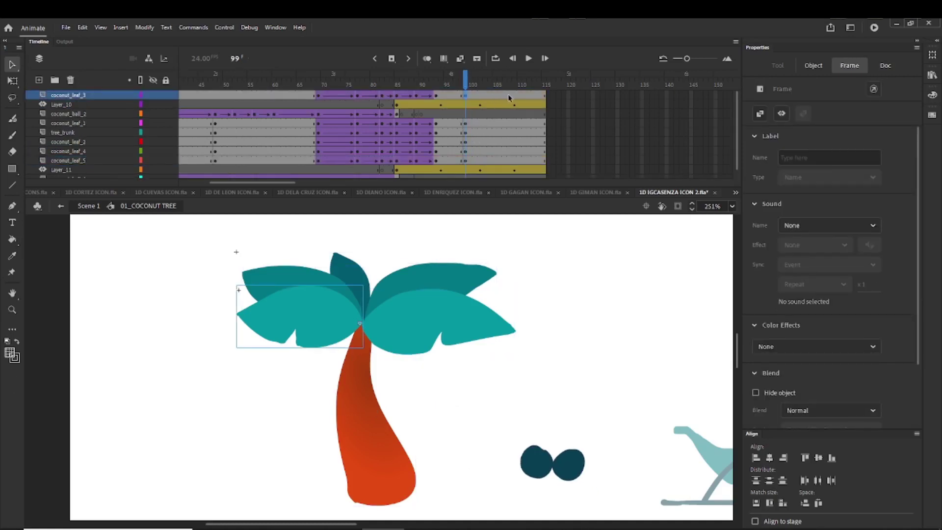
pyautogui.click(514, 95)
pyautogui.press('F6')
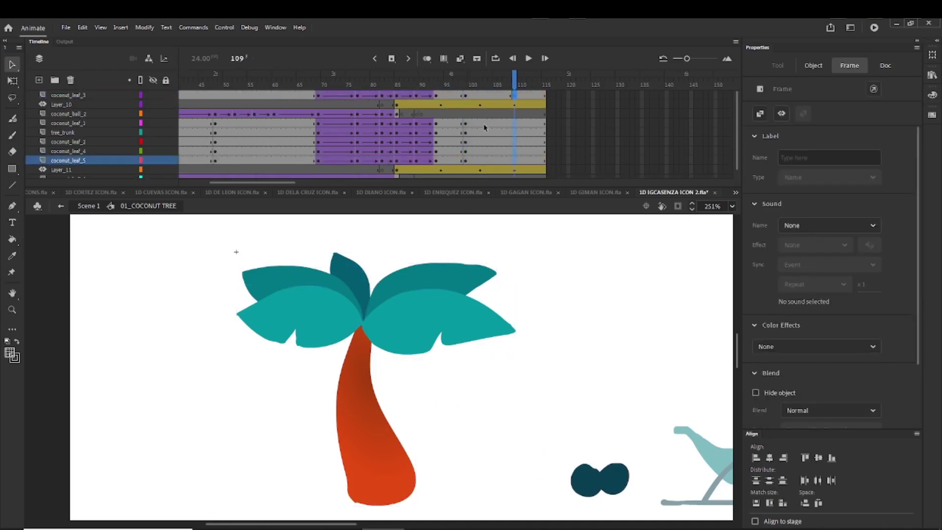
# Step: At frame 99, rotate coconut leaf 2 and coconut leaf 1 slightly upward around their base at the trunk
pyautogui.click(464, 86)
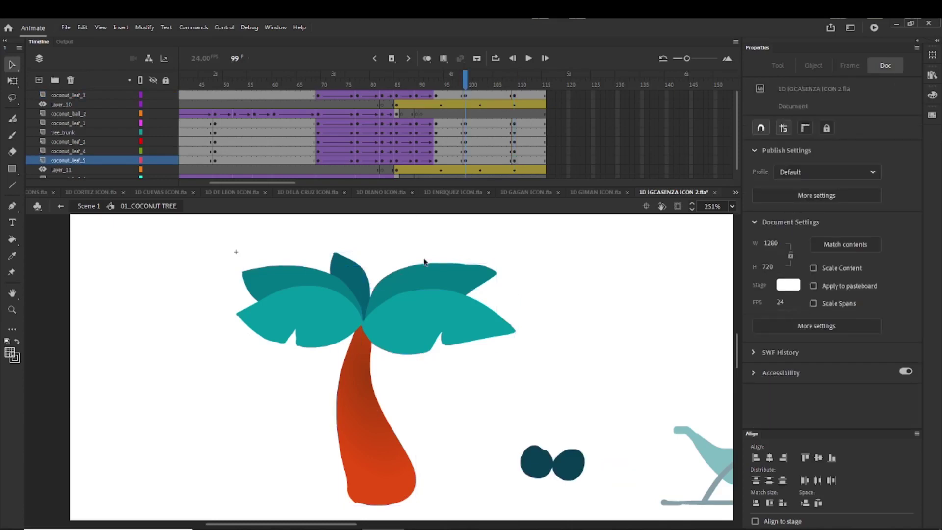
pyautogui.click(437, 265)
pyautogui.press('q')
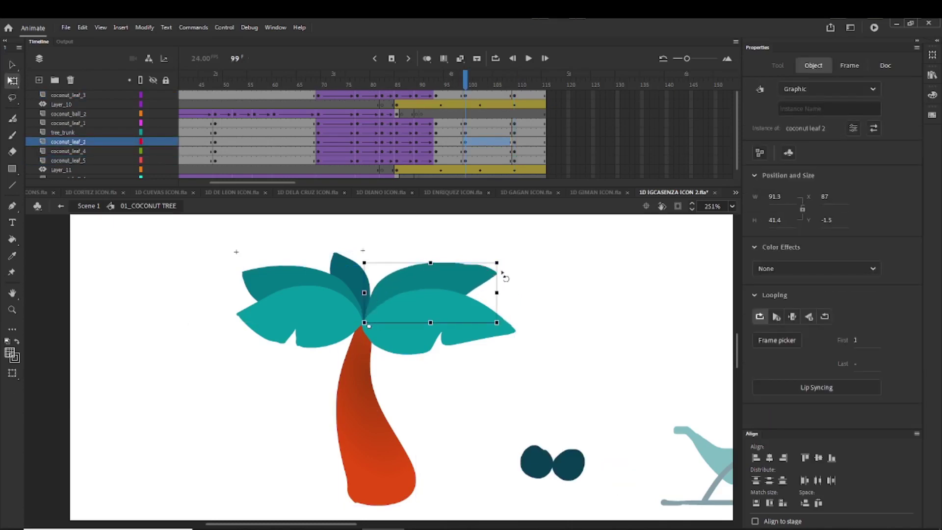
pyautogui.moveTo(503, 266); pyautogui.dragTo(498, 248)
pyautogui.click(507, 324)
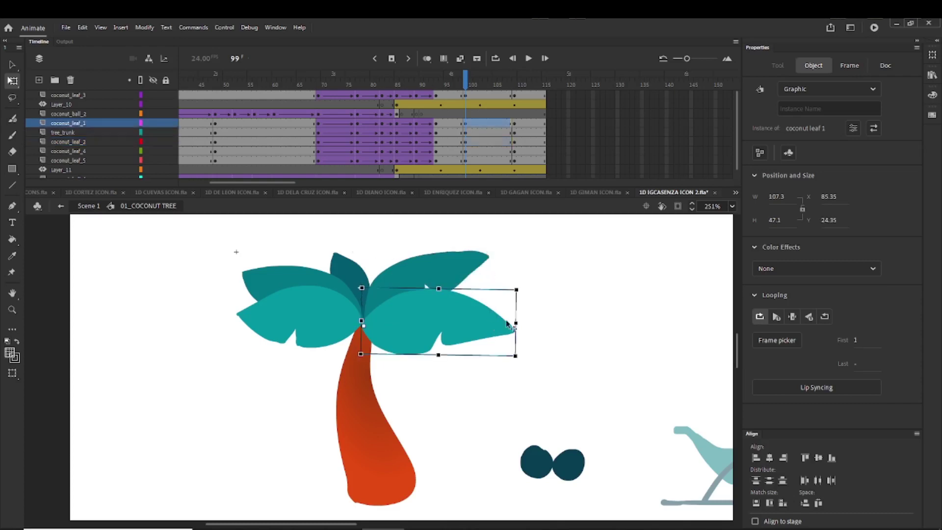
pyautogui.moveTo(521, 296); pyautogui.dragTo(515, 274)
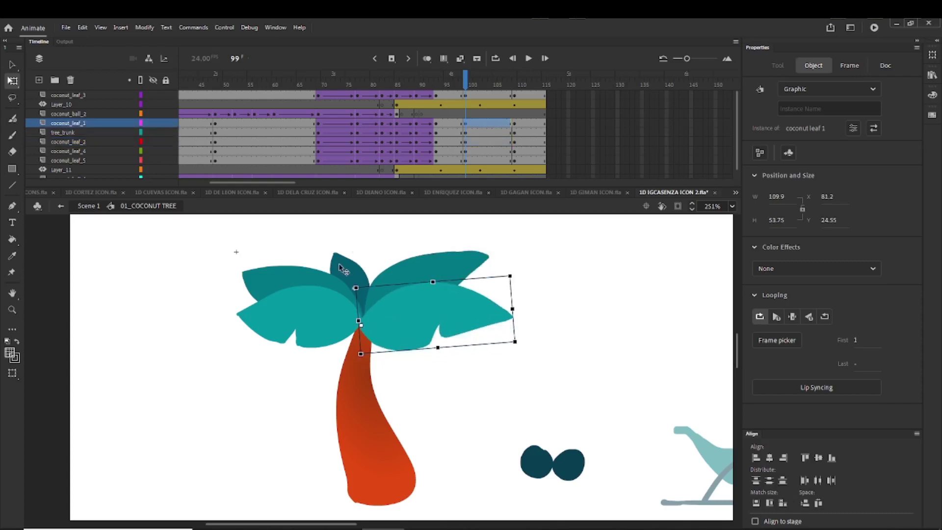
# Step: At frame 99, rotate the small dark middle leaf, coconut leaf 4 and coconut leaf 3 slightly counterclockwise
pyautogui.click(339, 265)
pyautogui.moveTo(327, 252); pyautogui.dragTo(322, 255)
pyautogui.click(253, 272)
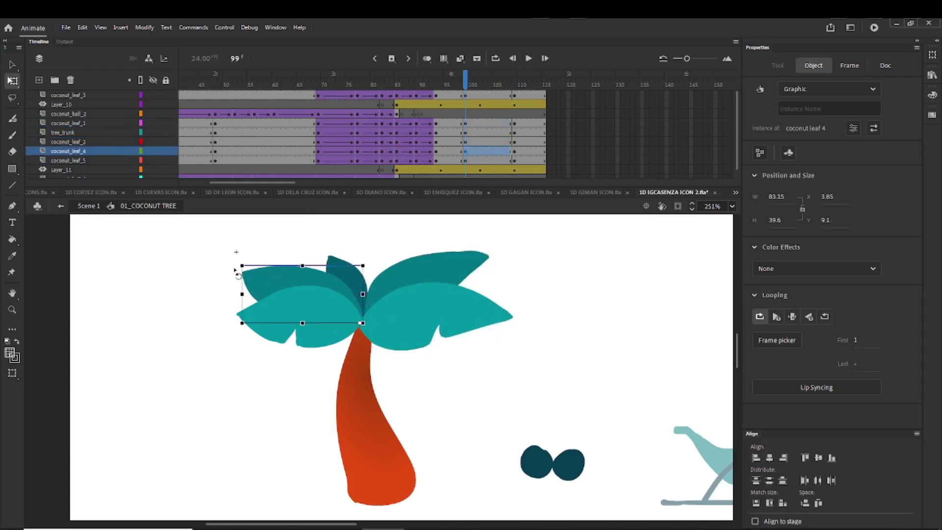
pyautogui.moveTo(236, 271); pyautogui.dragTo(231, 279)
pyautogui.click(248, 319)
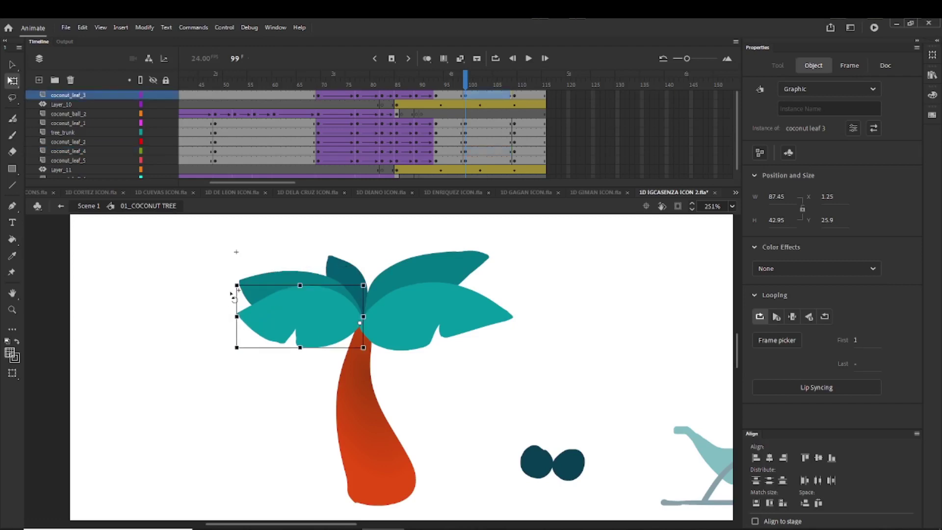
pyautogui.moveTo(231, 290); pyautogui.dragTo(223, 306)
pyautogui.click(234, 269)
pyautogui.press('v')
# Step: Create classic tweens between frames 93 and 109 on tree_trunk and all five leaves, and play the result
pyautogui.moveTo(440, 124); pyautogui.dragTo(490, 159)
pyautogui.rightClick(474, 146)
pyautogui.click(487, 154)
pyautogui.click(470, 95)
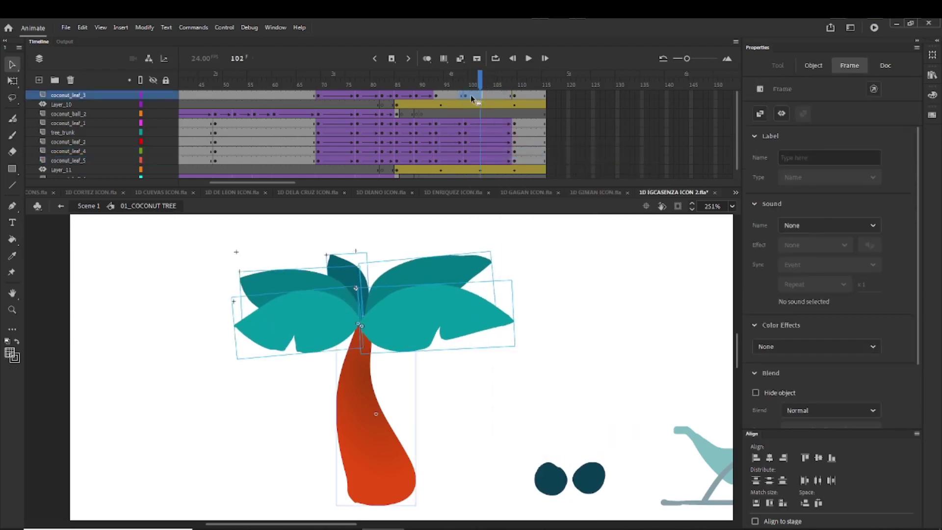
pyautogui.click(389, 74)
pyautogui.press('Return')
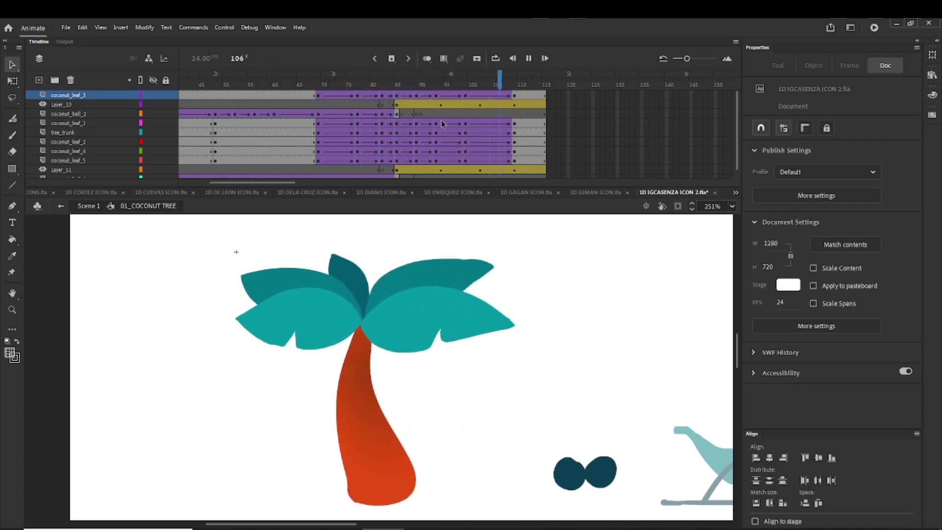
# Step: Move the Layer_10 tween's bounce keyframes to frames 91, 99 and 106 and replay the coconut drop
pyautogui.click(444, 105)
pyautogui.moveTo(442, 108); pyautogui.dragTo(483, 107)
pyautogui.click(368, 85)
pyautogui.press('Return')
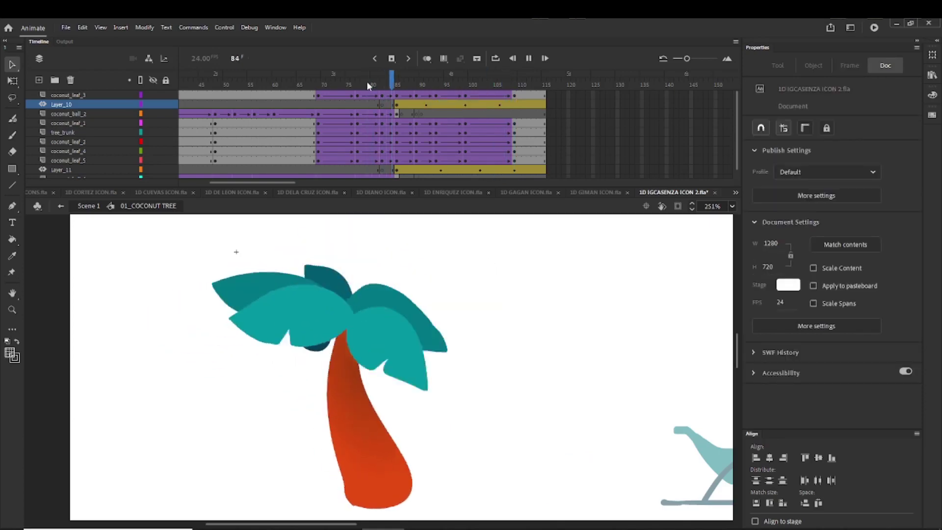
pyautogui.click(368, 85)
pyautogui.press('Return')
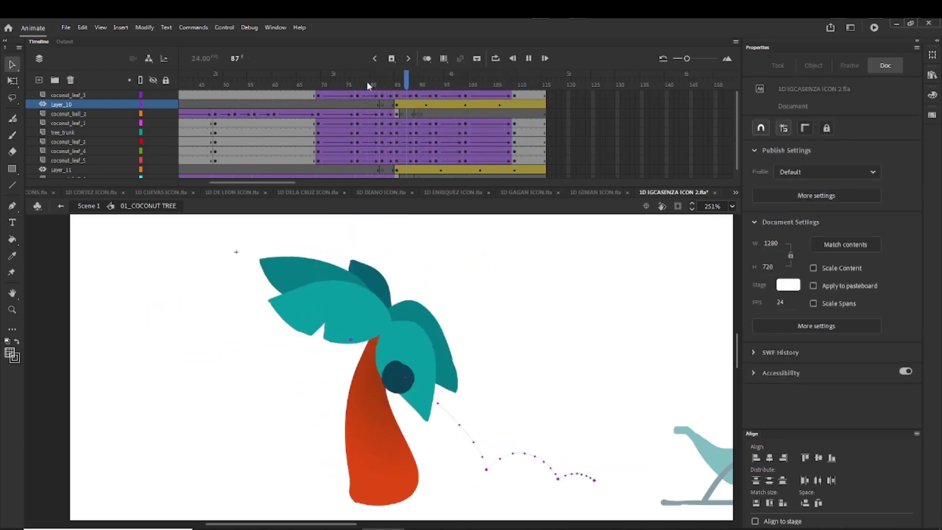
# Step: Move the last Layer_10 tween keyframe to frame 112 and replay the coconut drop
pyautogui.click(499, 106)
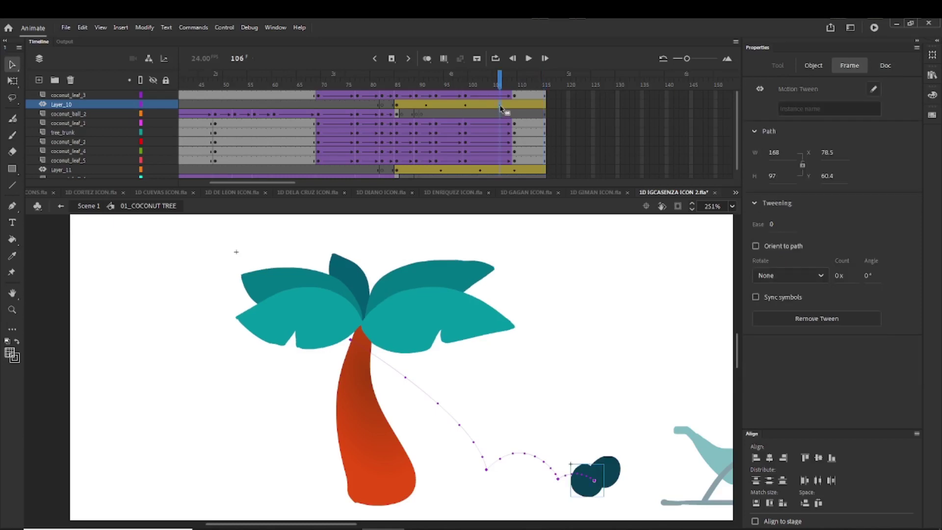
pyautogui.click(529, 105)
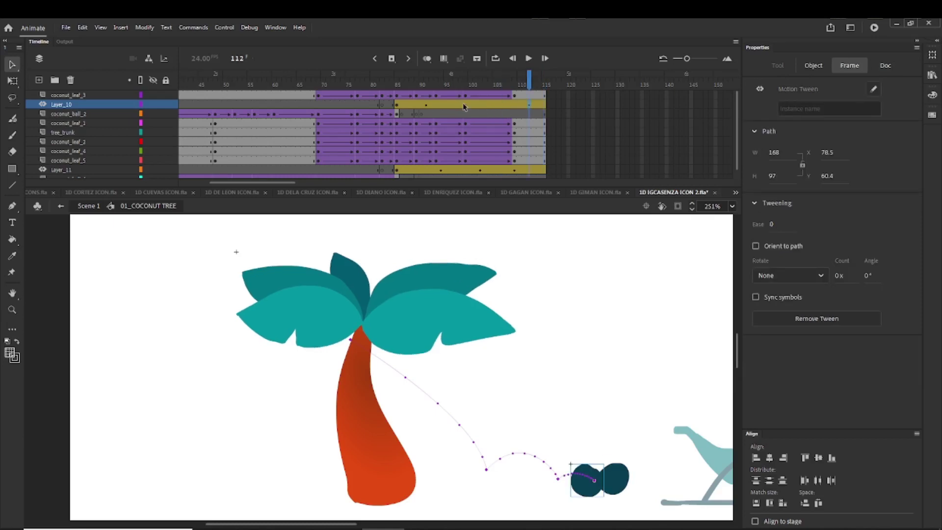
pyautogui.click(368, 81)
pyautogui.press('Return')
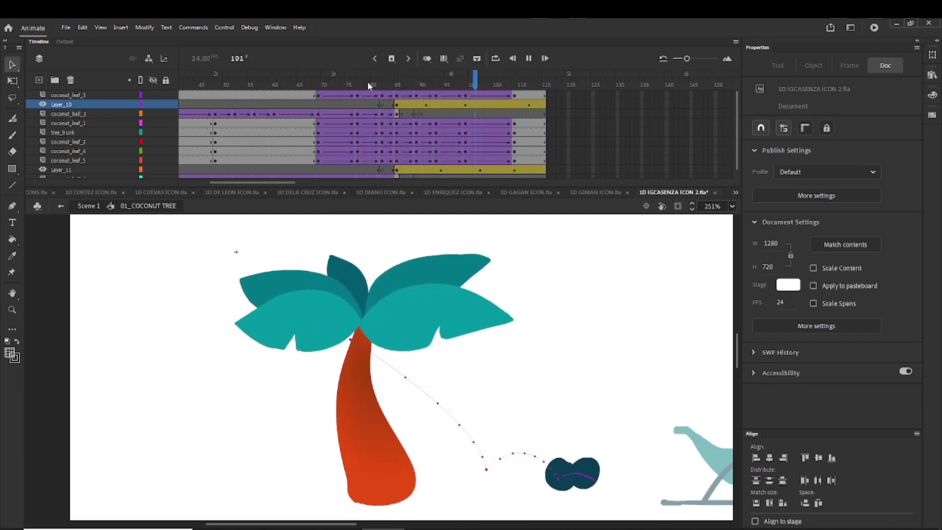
pyautogui.press('Return')
# Step: Set the Layer_11 motion tween to rotate clockwise once and replay the coconut drop
pyautogui.click(430, 170)
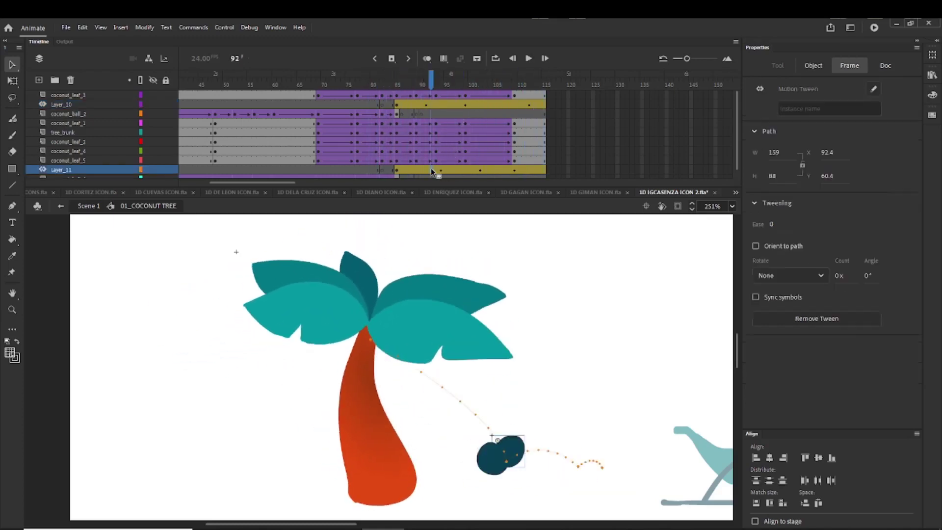
pyautogui.click(441, 169)
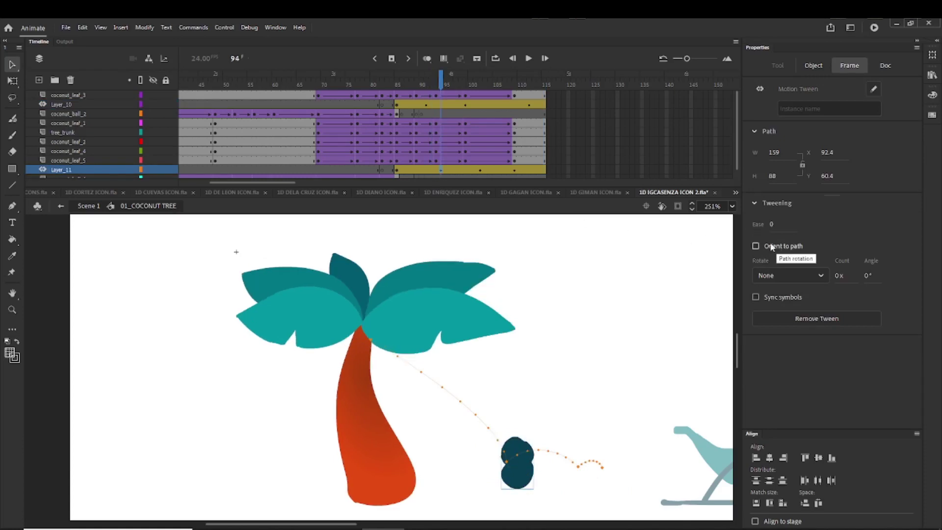
pyautogui.click(787, 276)
pyautogui.click(774, 306)
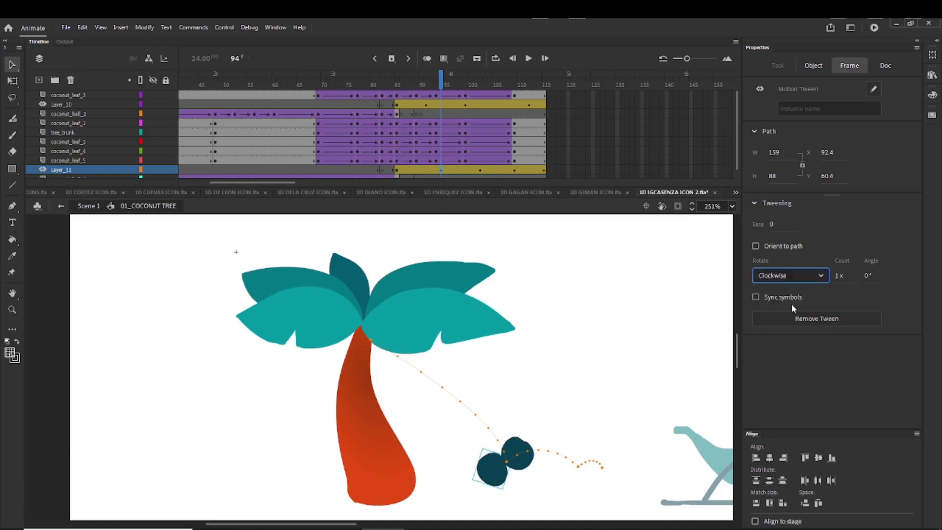
pyautogui.press('Return')
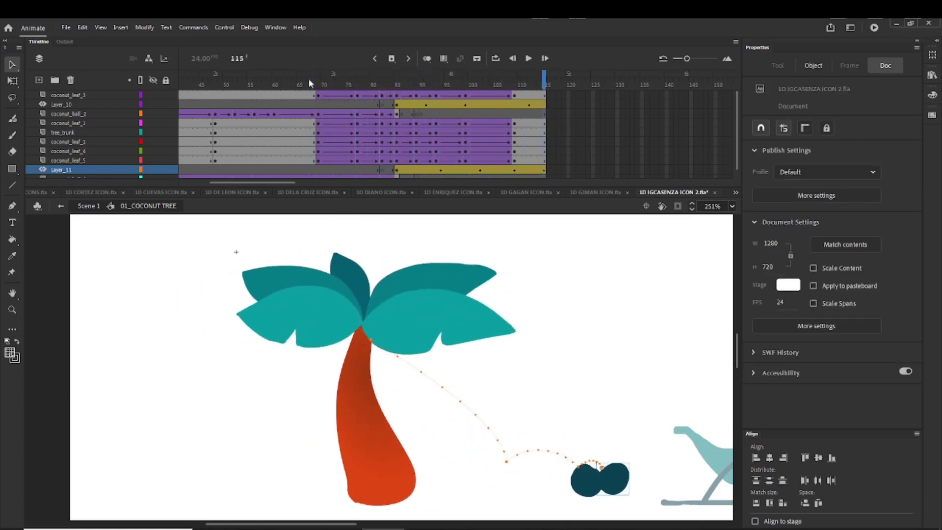
# Step: Move the last Layer_10 tween keyframe to frame 106 and replay the coconut drop
pyautogui.click(465, 107)
pyautogui.moveTo(464, 107); pyautogui.dragTo(389, 96)
pyautogui.press('Return')
pyautogui.click(479, 100)
pyautogui.click(528, 105)
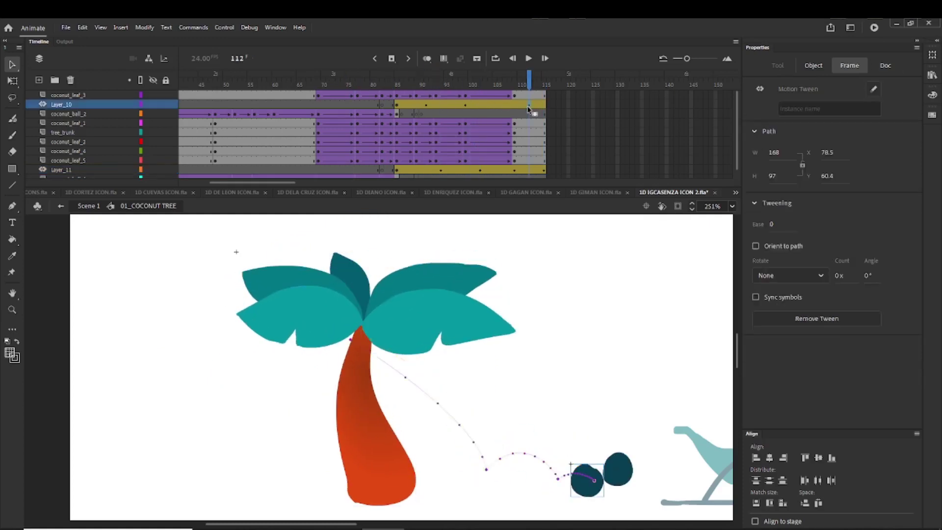
pyautogui.moveTo(529, 105); pyautogui.dragTo(499, 105)
pyautogui.click(361, 78)
pyautogui.press('Return')
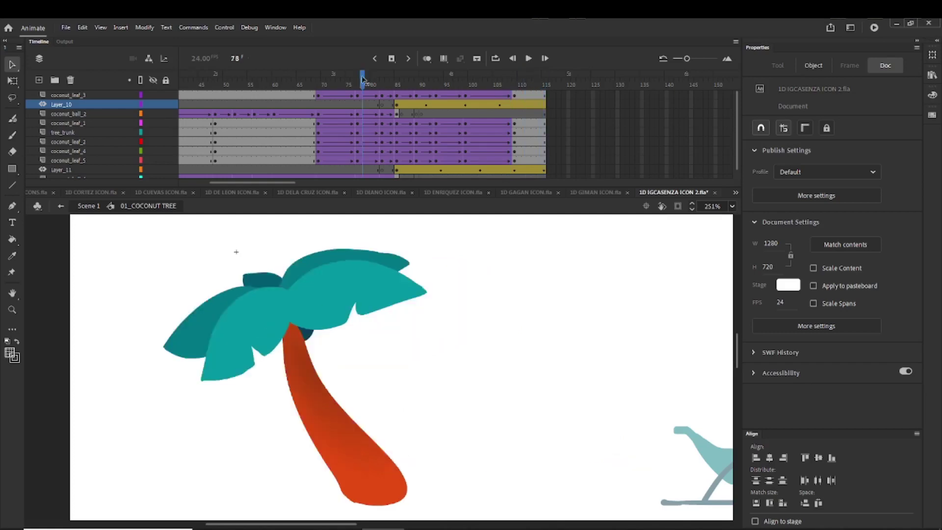
# Step: At frame 115 on Layer_11, shift the second coconut slightly to the right, clear of the other coconut, and replay
pyautogui.click(503, 97)
pyautogui.click(499, 104)
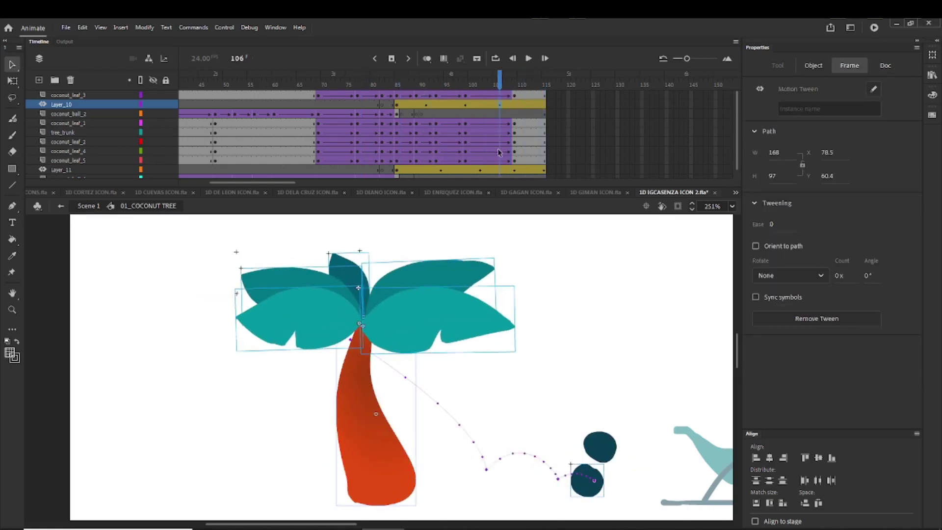
pyautogui.click(515, 170)
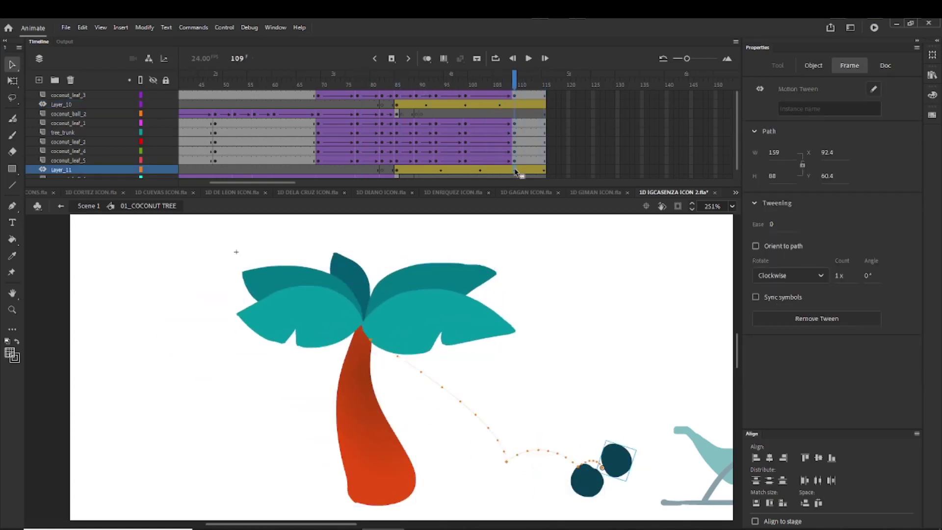
pyautogui.click(545, 170)
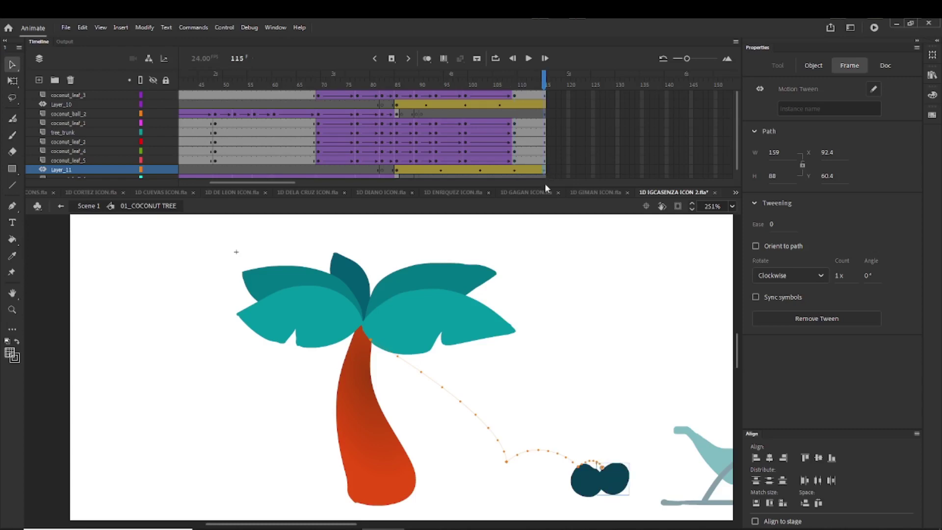
pyautogui.moveTo(617, 482); pyautogui.dragTo(627, 482)
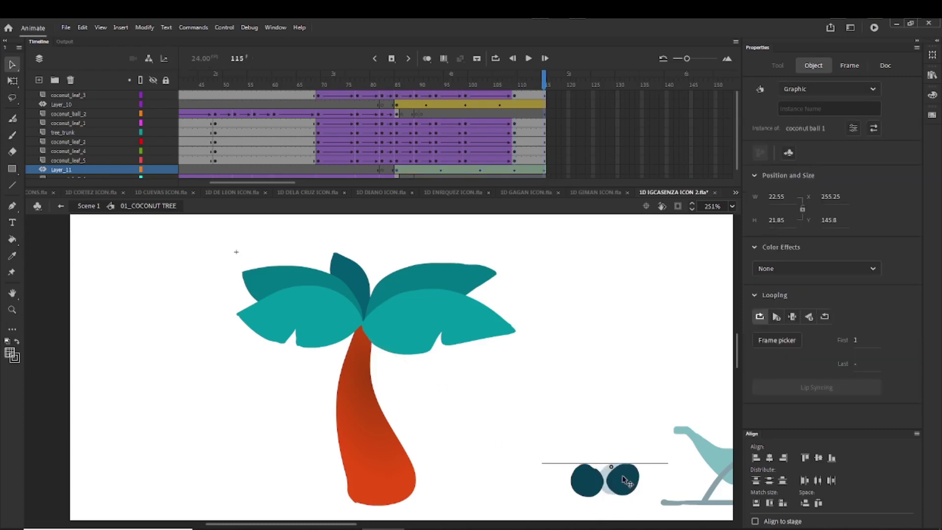
pyautogui.click(307, 85)
pyautogui.press('Return')
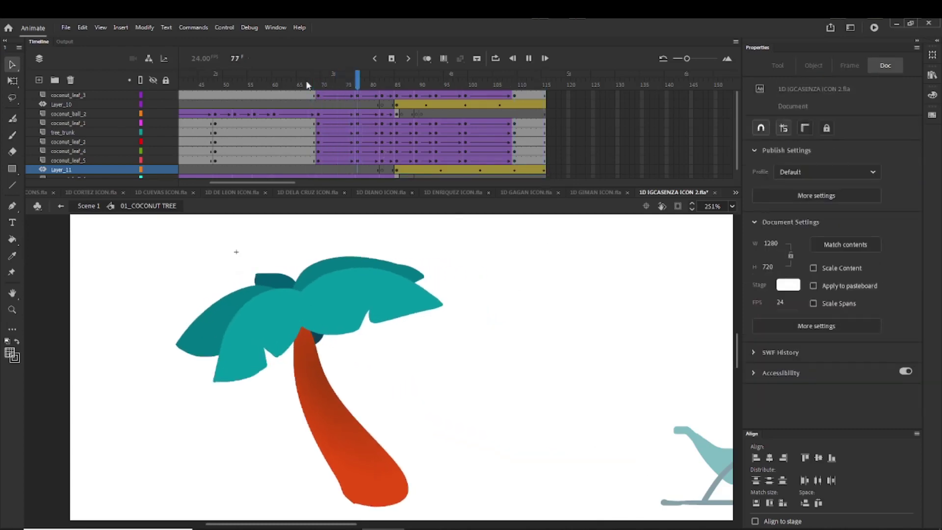
# Step: Move the last Layer_11 tween keyframe from the end of the span to frame 112 and replay the coconut drop
pyautogui.moveTo(461, 85); pyautogui.dragTo(519, 103)
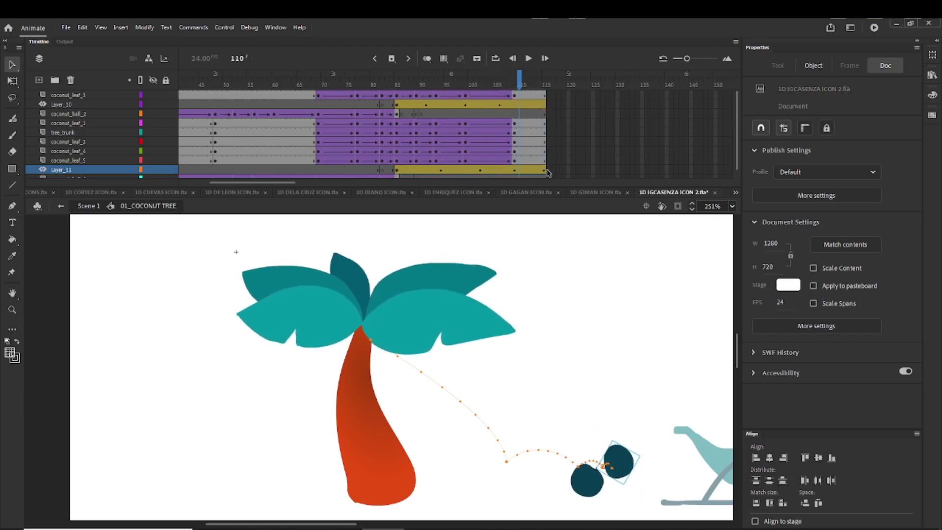
pyautogui.click(544, 170)
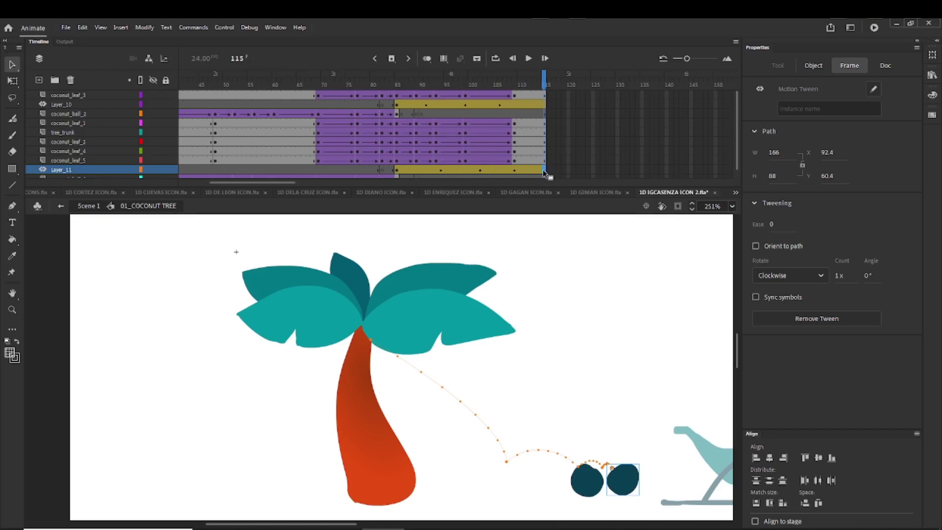
pyautogui.click(465, 84)
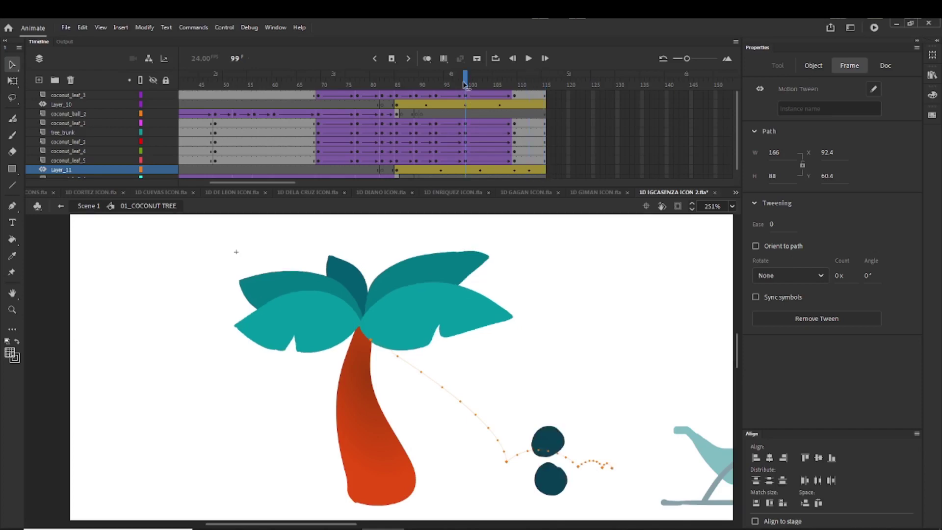
pyautogui.press('Return')
pyautogui.moveTo(463, 84); pyautogui.dragTo(530, 96)
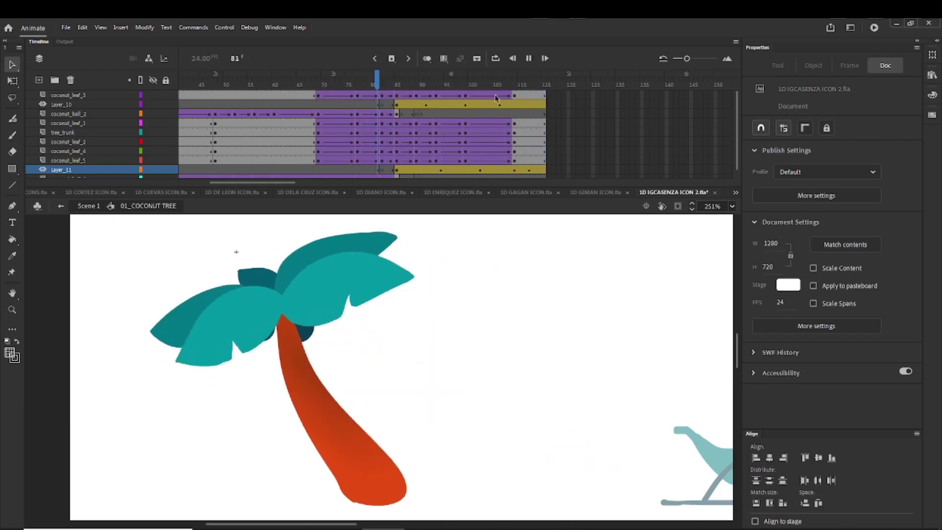
# Step: Move the final two Layer_11 tween keyframes to frames 107 and 110 and replay the whole animation
pyautogui.click(512, 171)
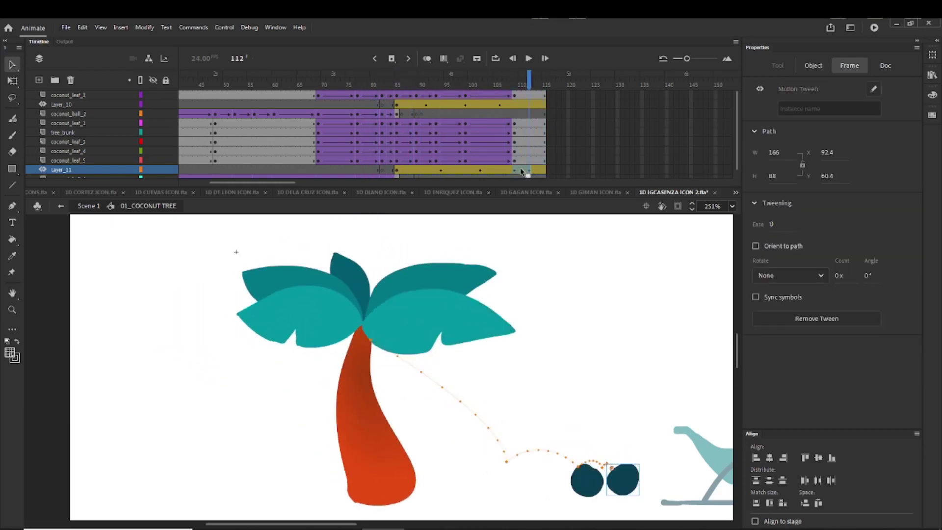
pyautogui.press('Return')
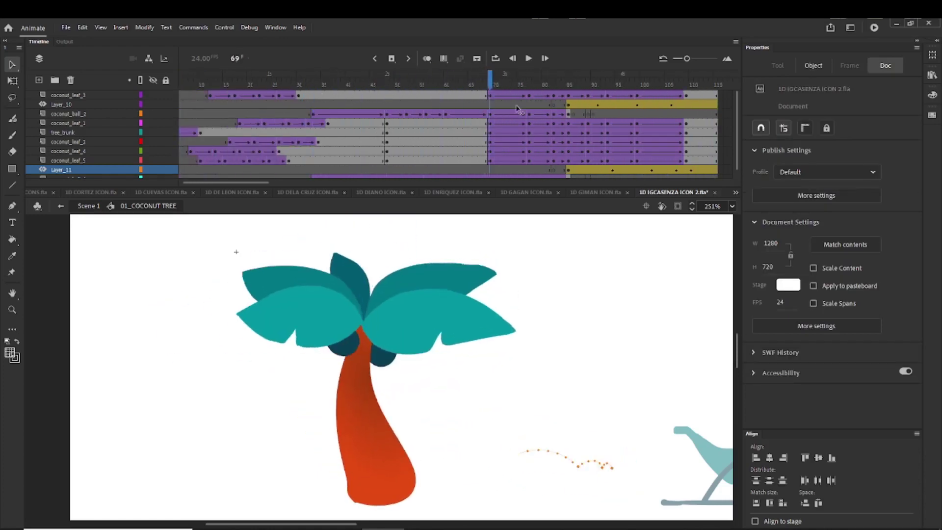
pyautogui.click(557, 123)
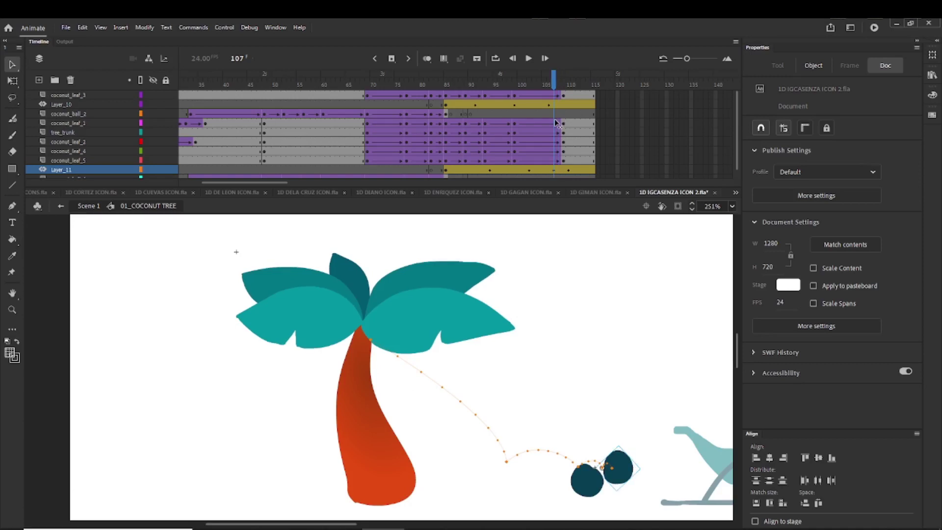
pyautogui.moveTo(557, 122); pyautogui.dragTo(578, 116)
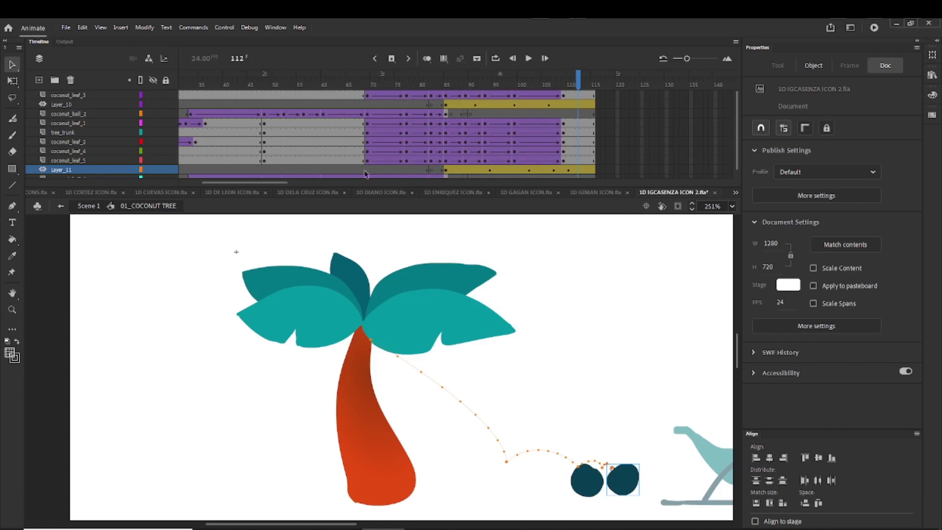
pyautogui.press('Return')
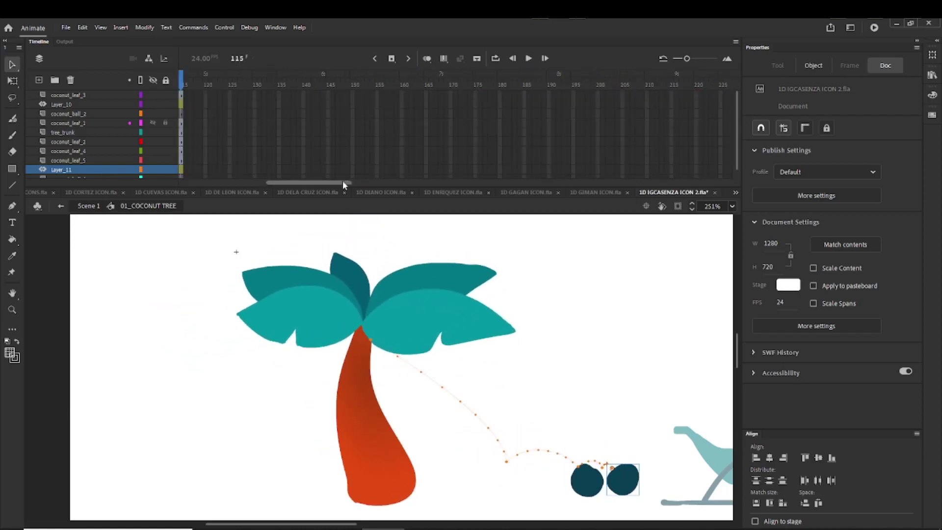
pyautogui.moveTo(334, 180); pyautogui.dragTo(279, 178)
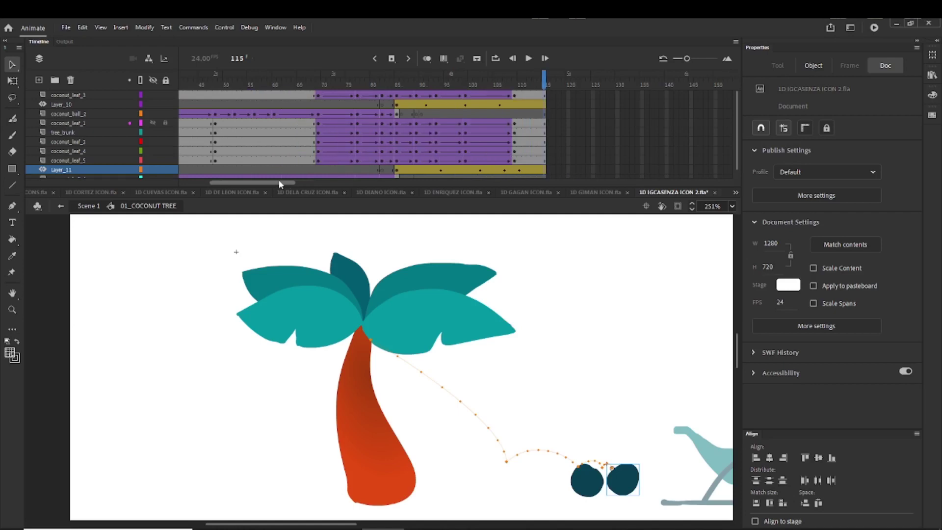
pyautogui.rightClick(425, 173)
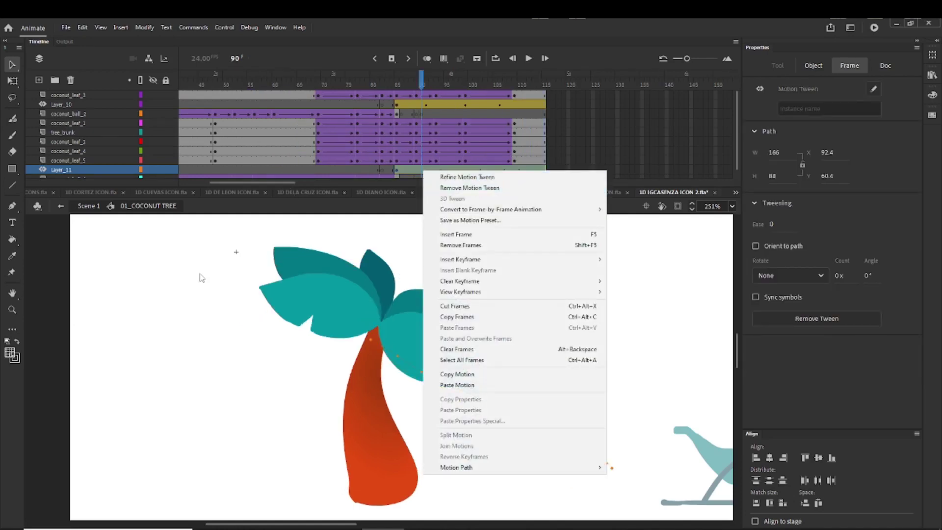
pyautogui.click(165, 282)
pyautogui.moveTo(340, 118); pyautogui.dragTo(376, 158)
pyautogui.rightClick(358, 147)
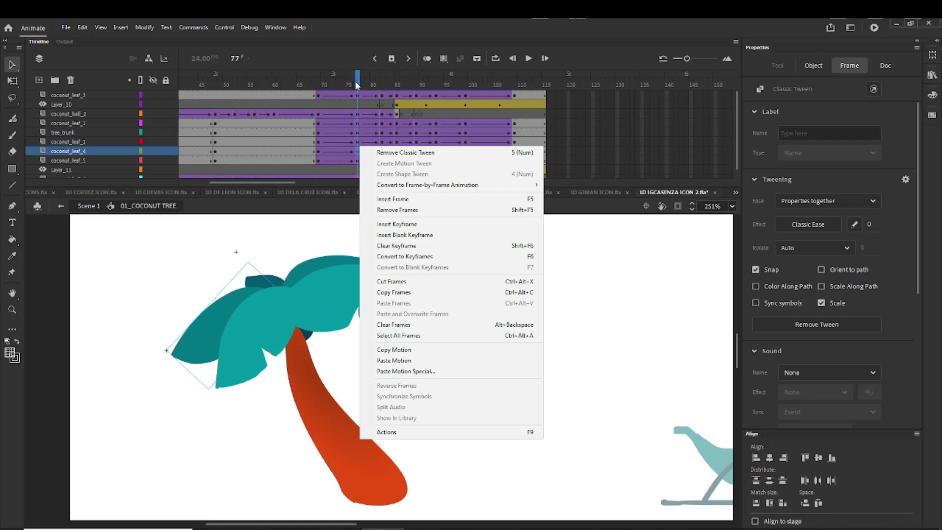
pyautogui.moveTo(445, 185)
pyautogui.click(395, 105)
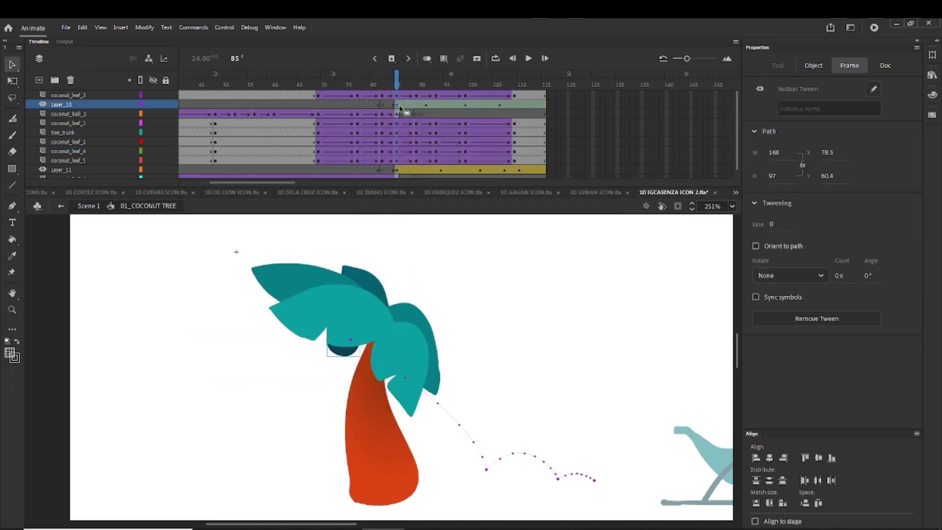
pyautogui.rightClick(398, 106)
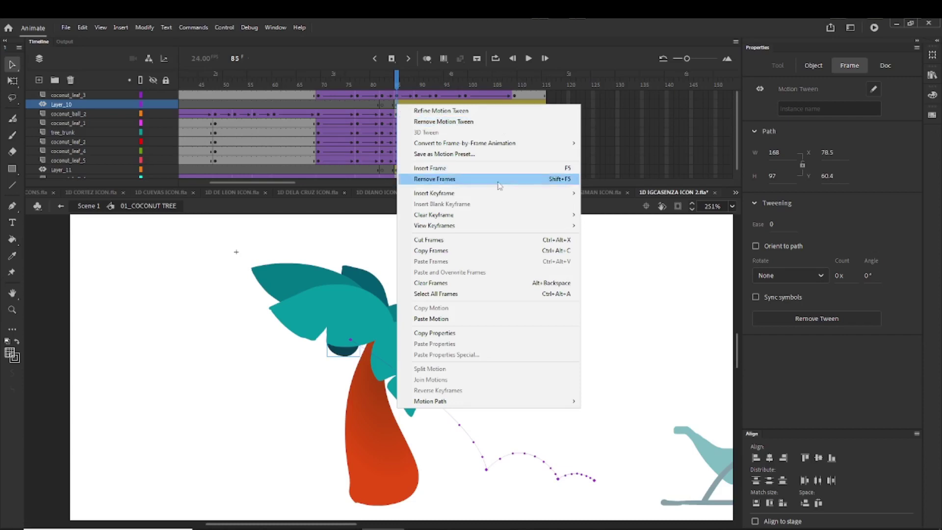
pyautogui.moveTo(447, 227)
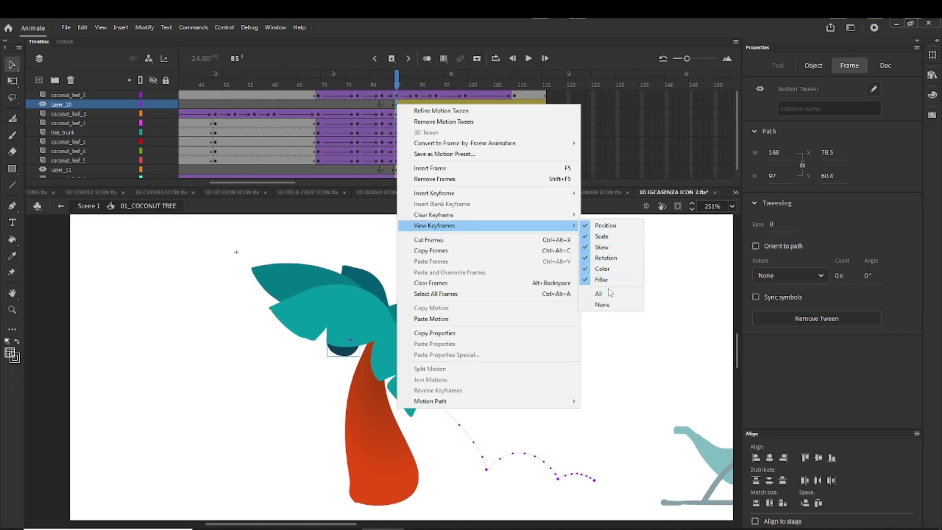
pyautogui.click(276, 29)
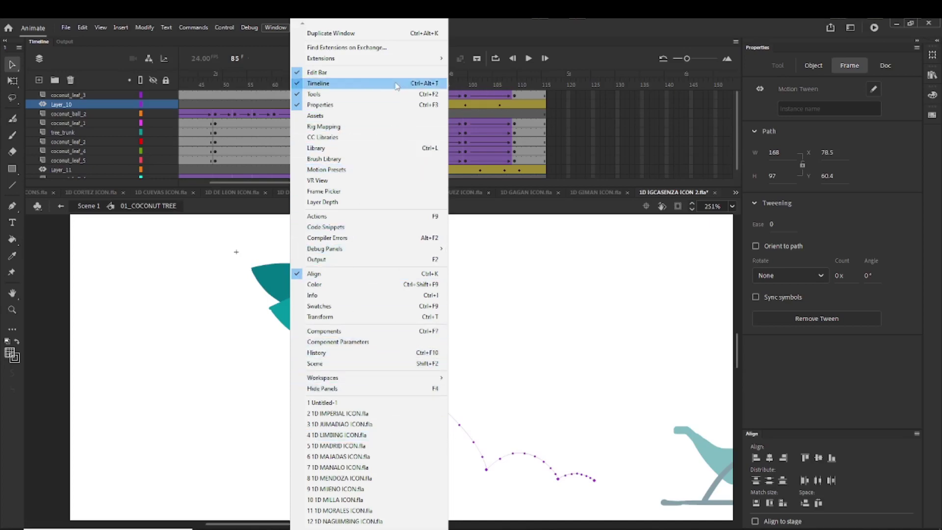
pyautogui.moveTo(402, 65)
pyautogui.click(481, 122)
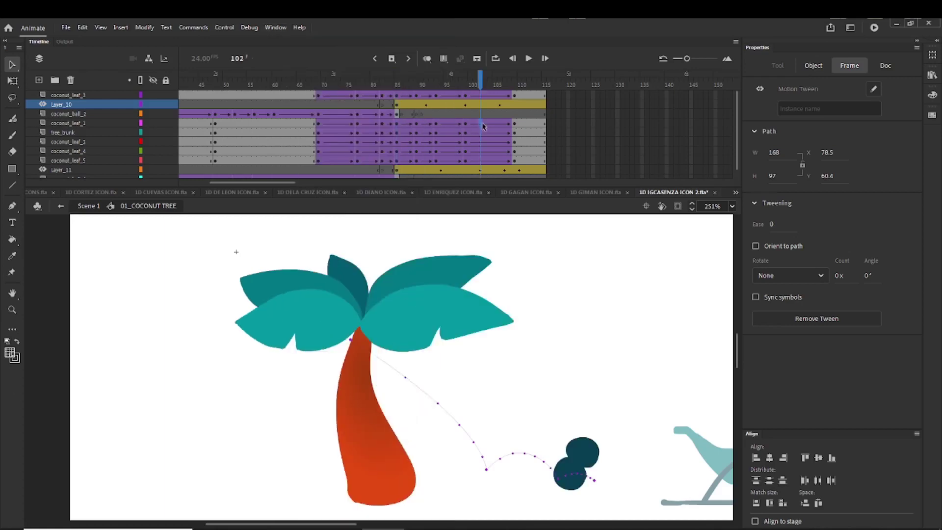
pyautogui.click(274, 28)
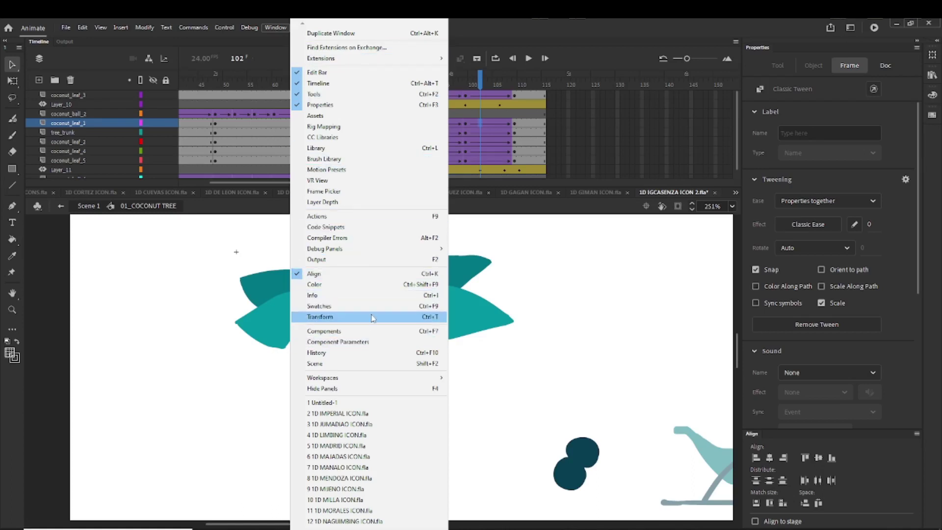
pyautogui.rightClick(480, 124)
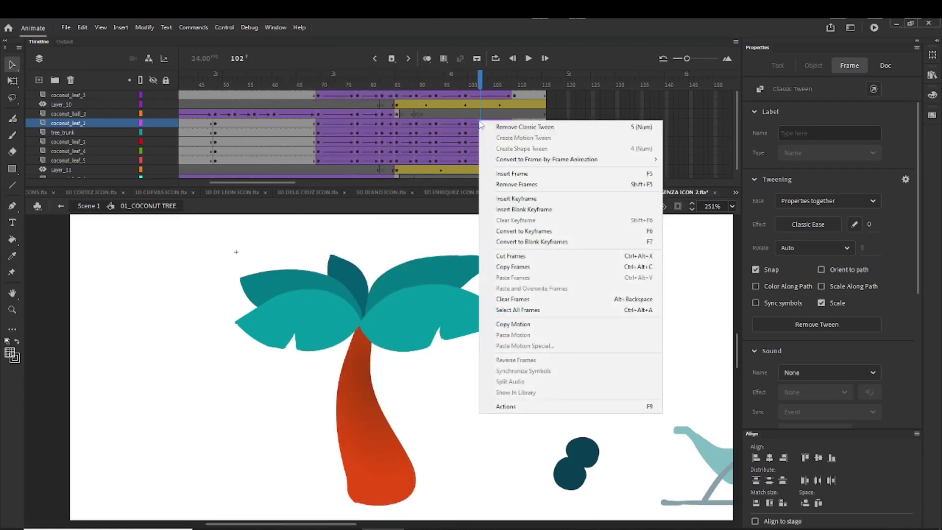
pyautogui.moveTo(535, 166)
pyautogui.click(274, 27)
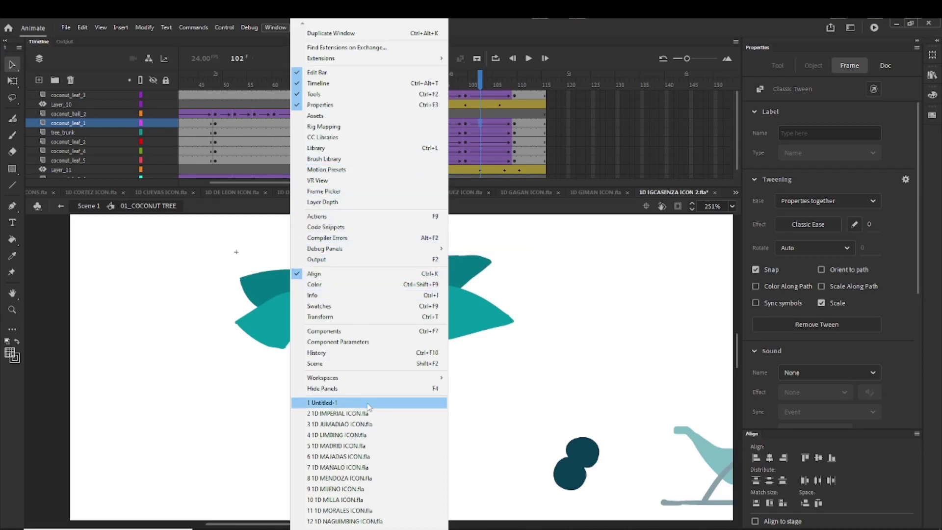
pyautogui.click(565, 365)
pyautogui.click(521, 319)
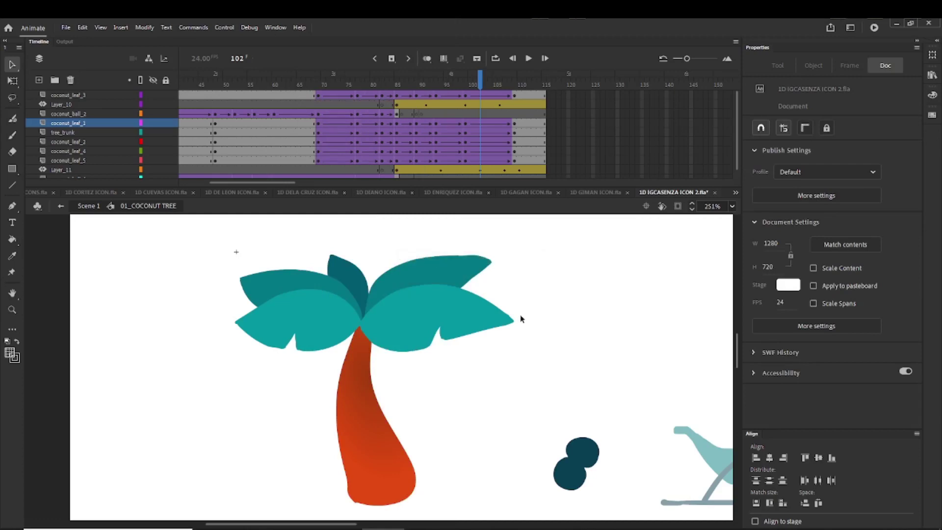
# Step: Return to Scene 1 and extend the BOAT, SLIPPER, COCONUT, DOGGO and JEEP layers to frame 110
pyautogui.moveTo(480, 79); pyautogui.dragTo(2, 100)
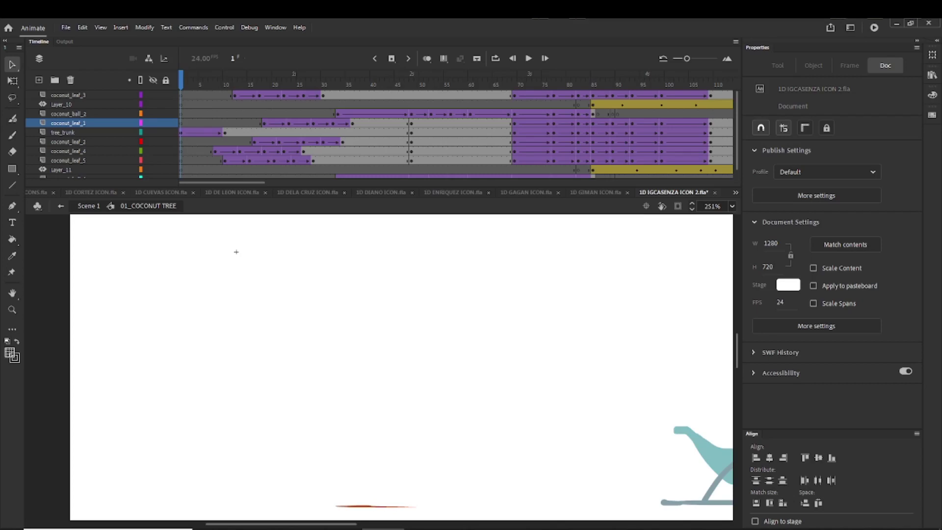
pyautogui.doubleClick(260, 352)
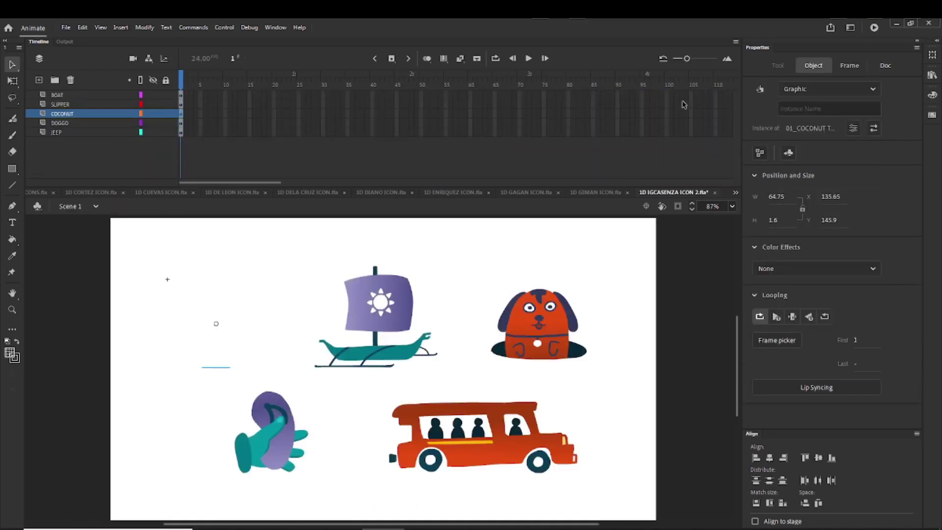
pyautogui.click(616, 321)
pyautogui.moveTo(692, 97); pyautogui.dragTo(693, 132)
pyautogui.press('F5')
pyautogui.press('F5')
pyautogui.press('F5')
pyautogui.press('F5')
pyautogui.press('F5')
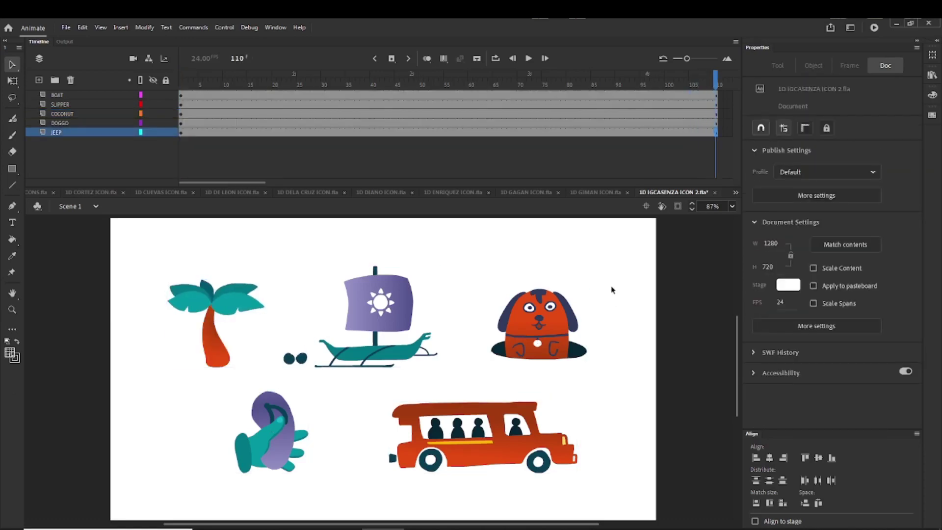
# Step: Extend all five icon layers further past frame 110 and play the scene from the start
pyautogui.press('F5')
pyautogui.press('F5')
pyautogui.press('F5')
pyautogui.press('F5')
pyautogui.press('F5')
pyautogui.press('F5')
pyautogui.press('Return')
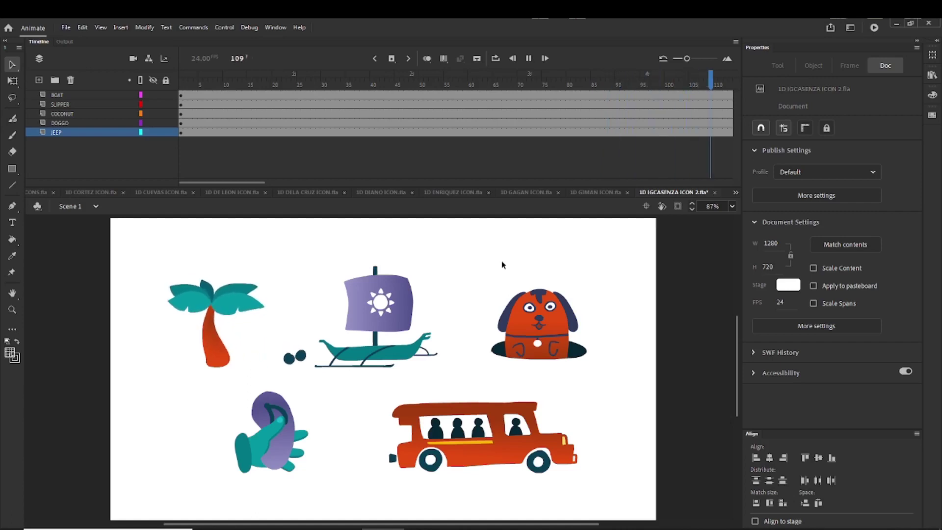
pyautogui.press('Return')
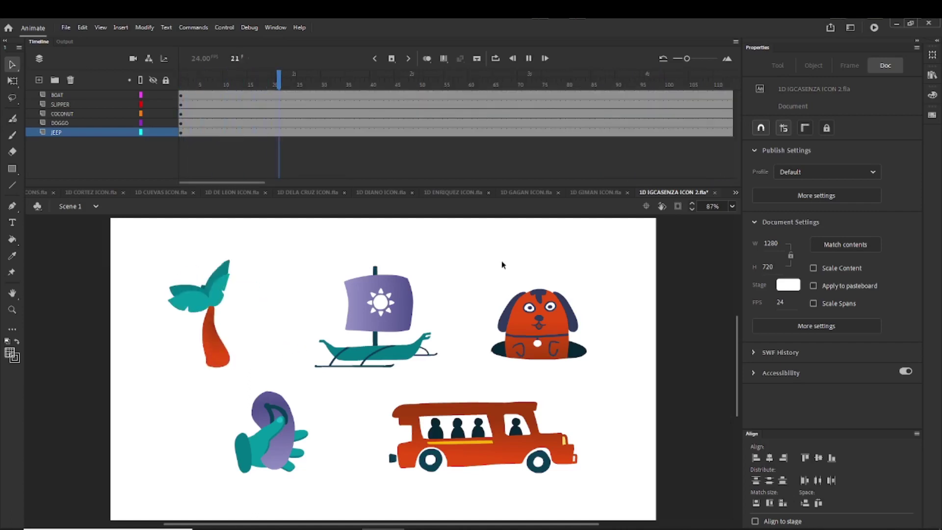